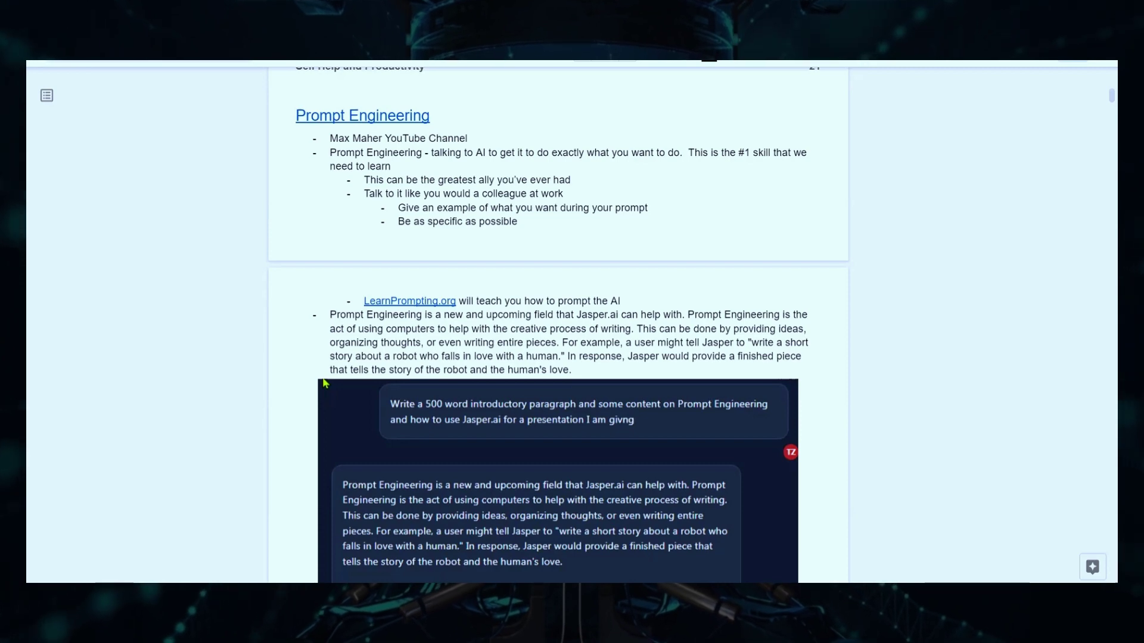
Review the Prompt Engineering notes, including the Jasper example, the Length, Topic, Structure, Style diagram and the follow-up questions.
drag(330, 138, 466, 136)
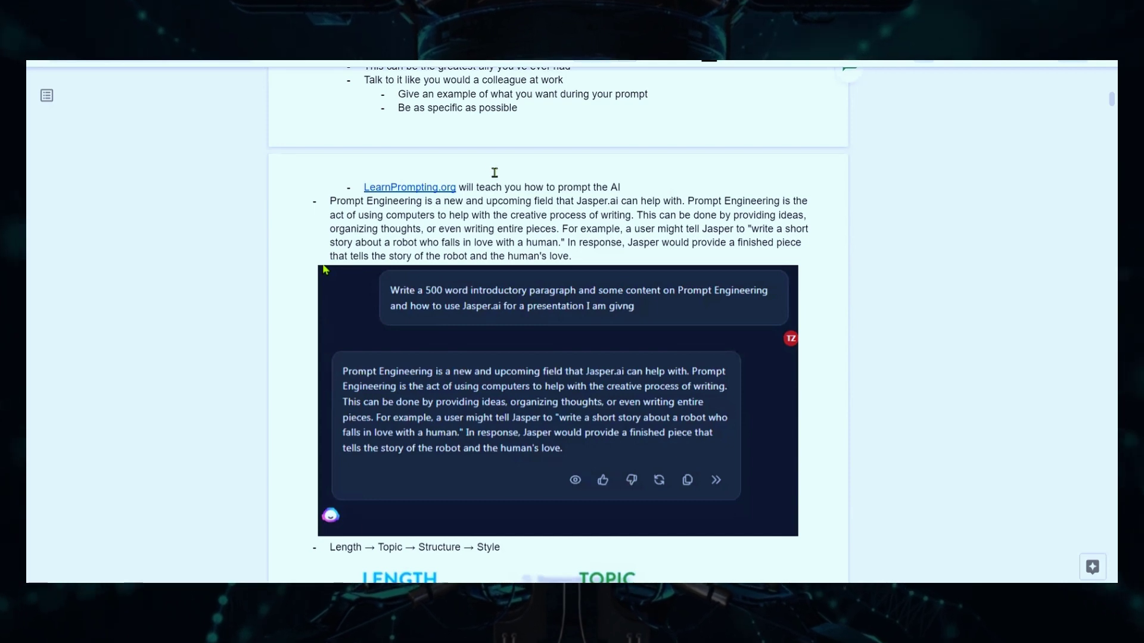
scroll(484, 238, down, 2)
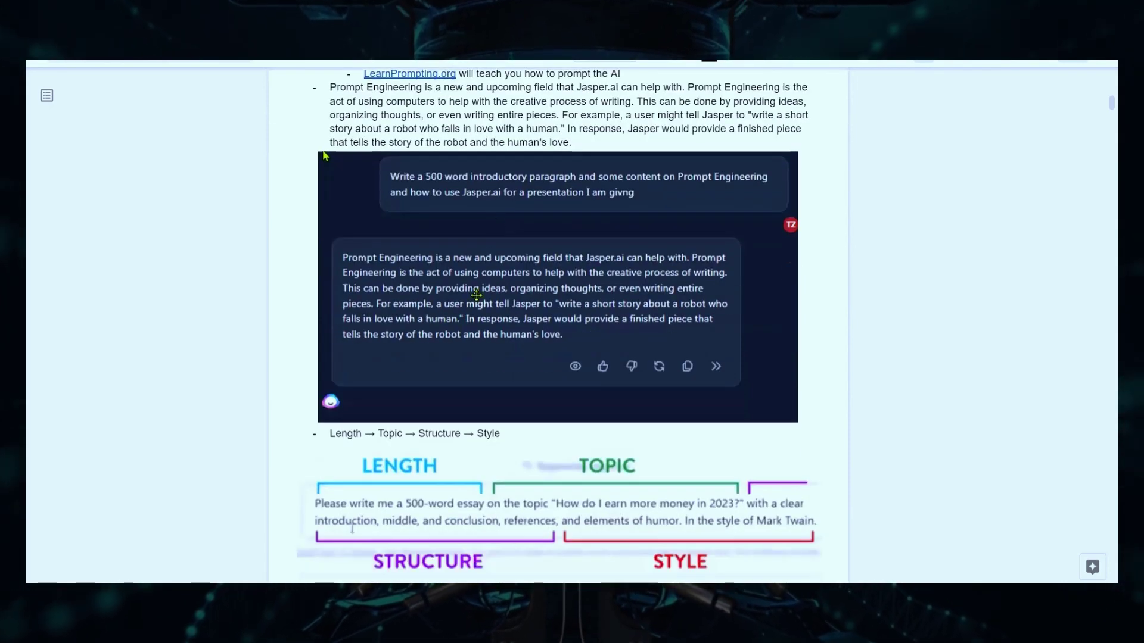
scroll(477, 291, up, 2)
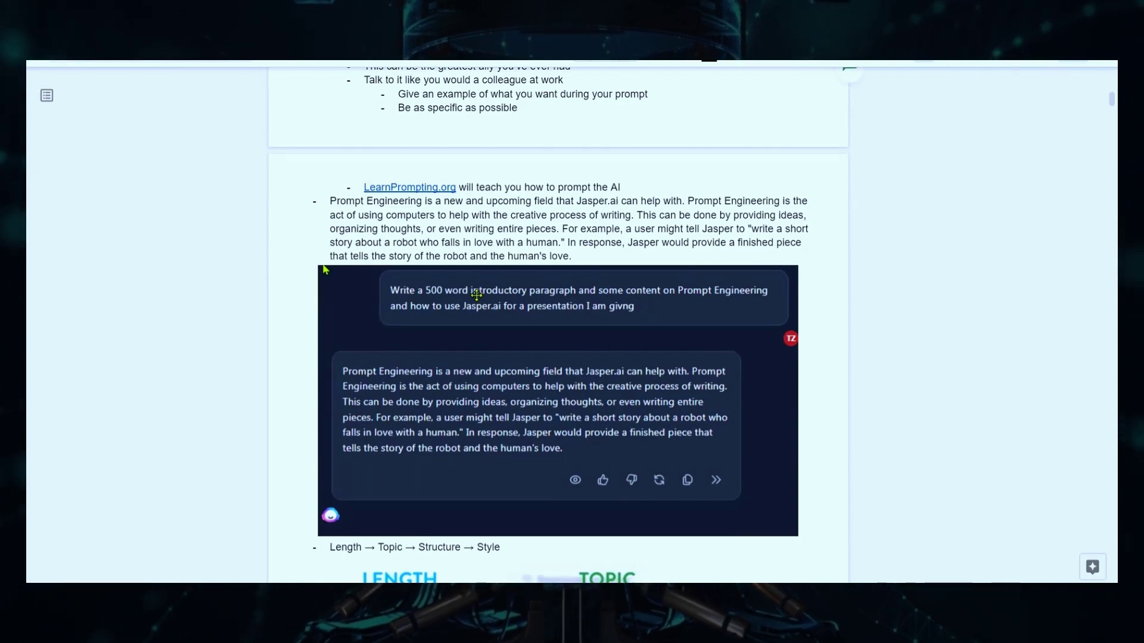
double_click(353, 213)
triple_click(352, 214)
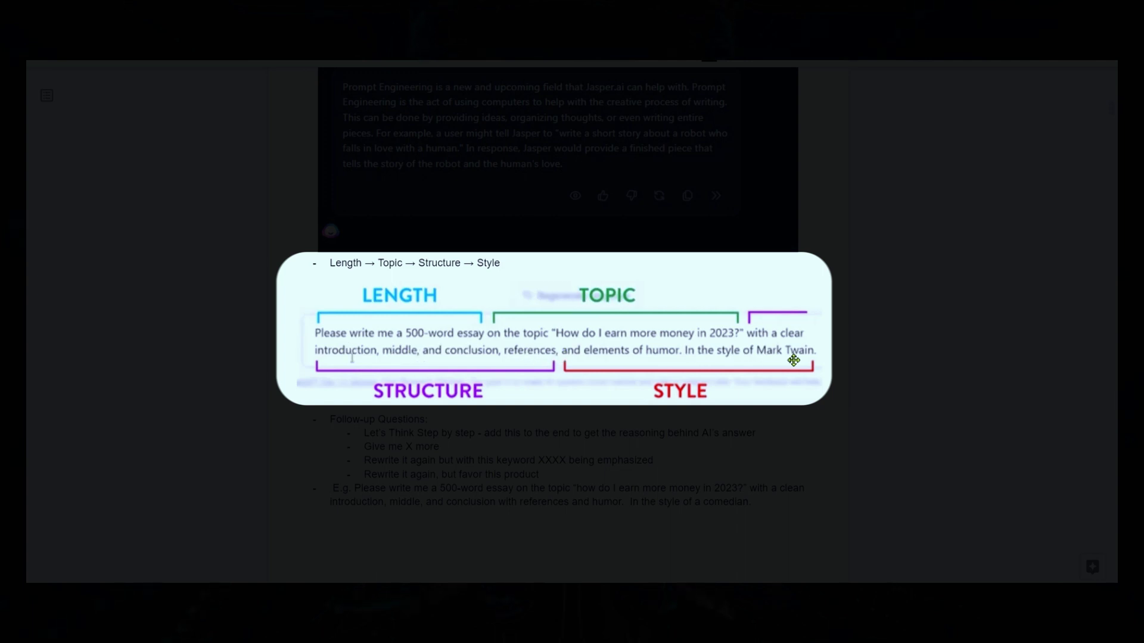
drag(440, 306, 378, 319)
drag(573, 313, 652, 306)
drag(386, 414, 462, 405)
drag(643, 415, 719, 408)
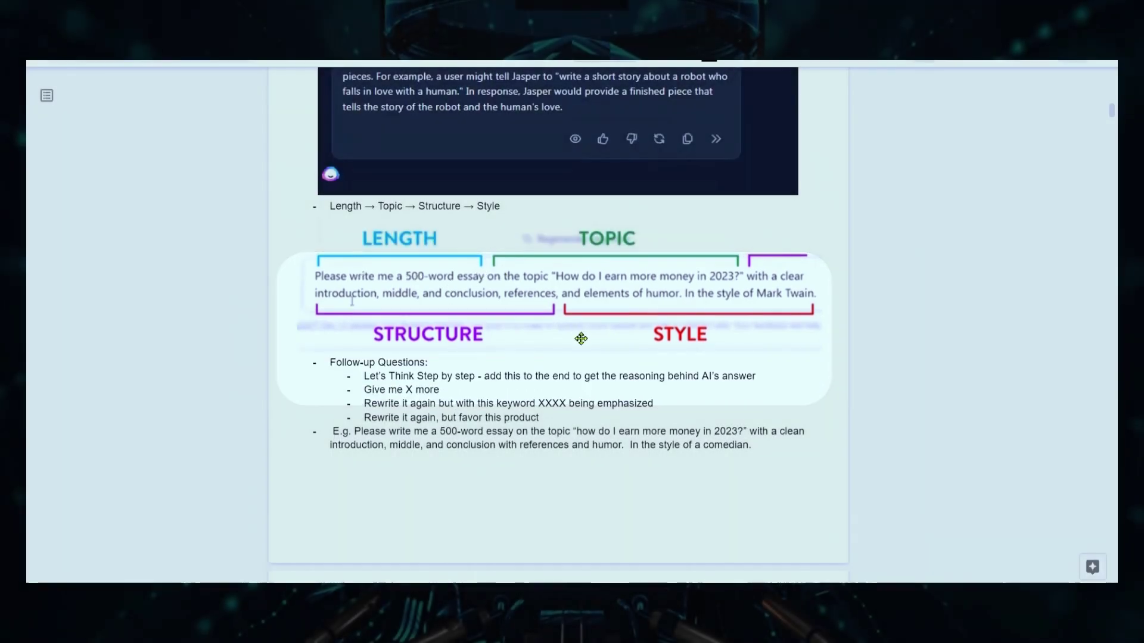
scroll(579, 337, down, 2)
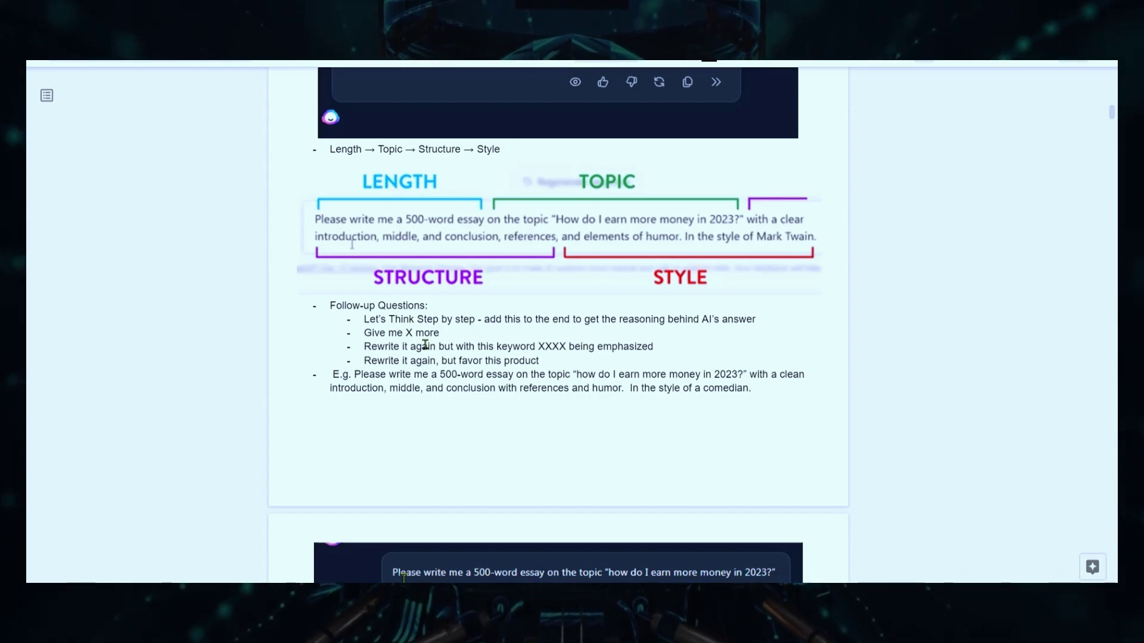
scroll(441, 346, down, 2)
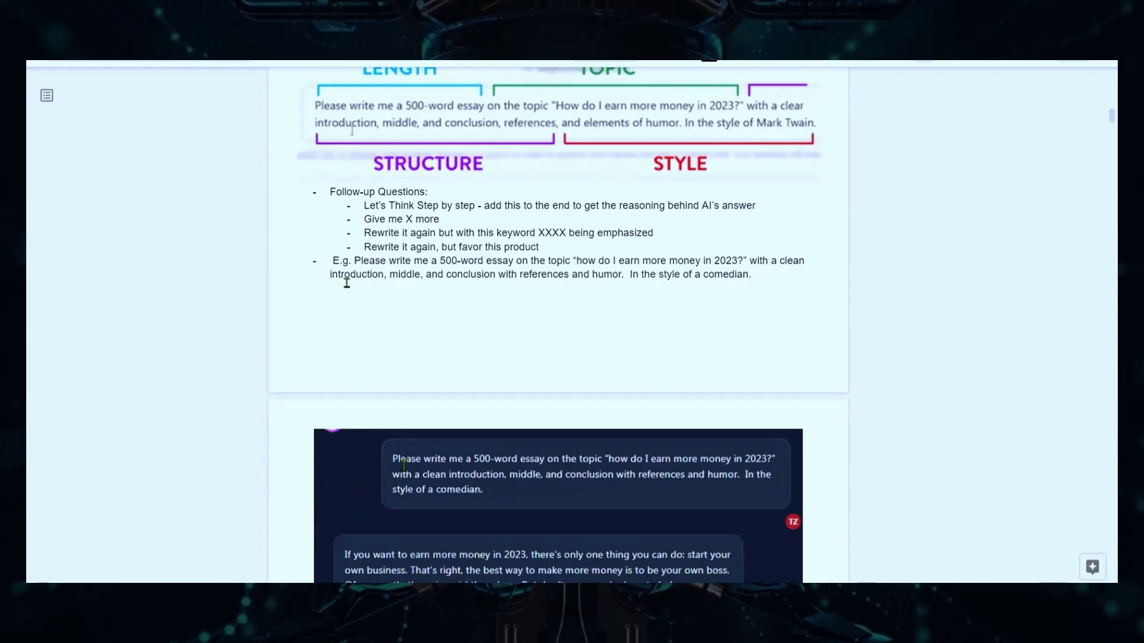
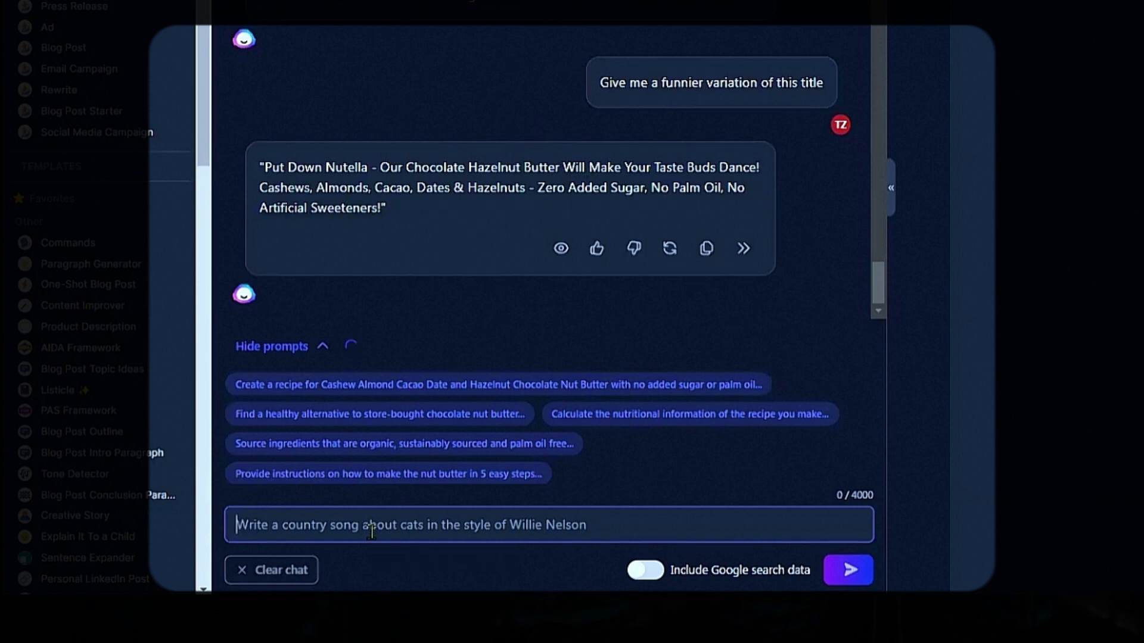
Ask the chat "Give me 5 more variations" of the funnier Amazon title.
text(Give me 5 )
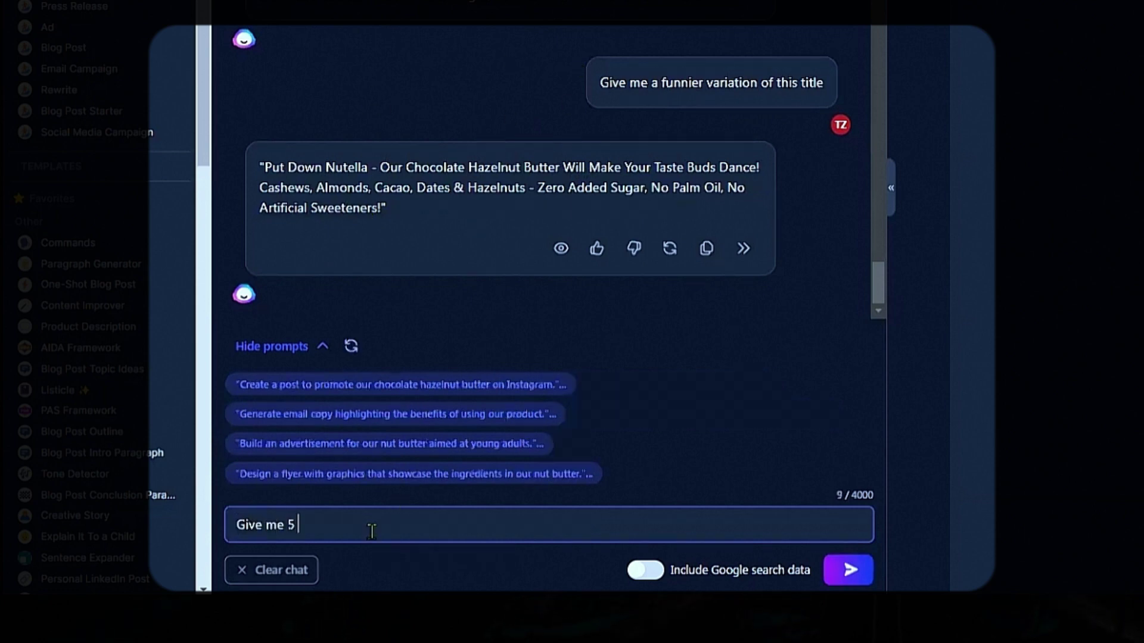
text(more variations)
key(Return)
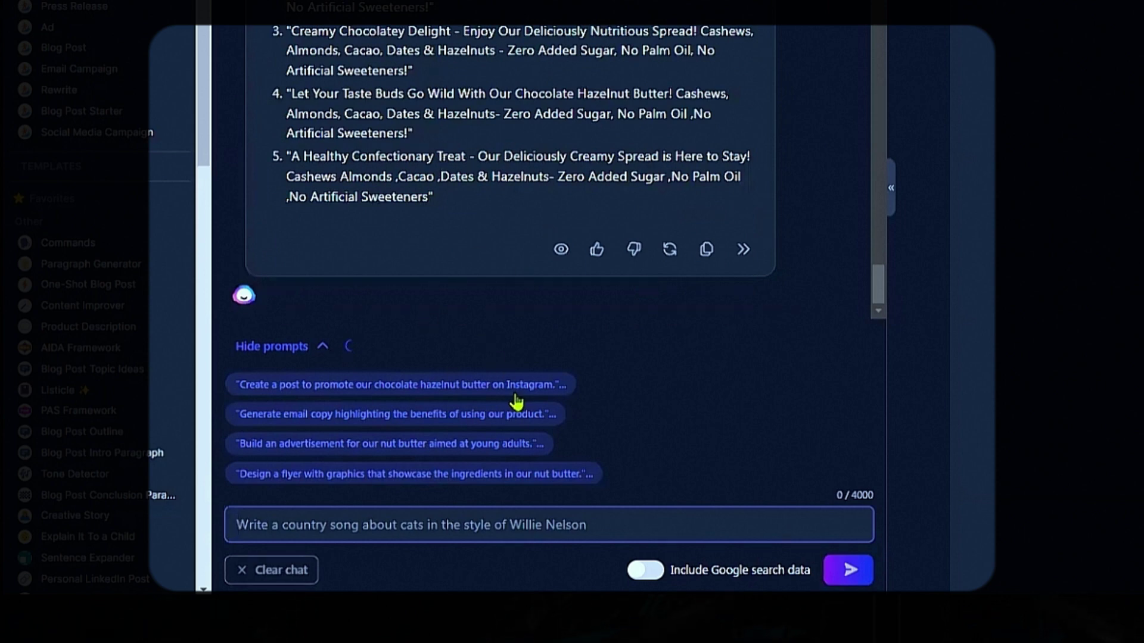
Send the follow-up request "Make 5 more variations but add the keywords snack peanut free, and chocolate".
text(Make 5 more v)
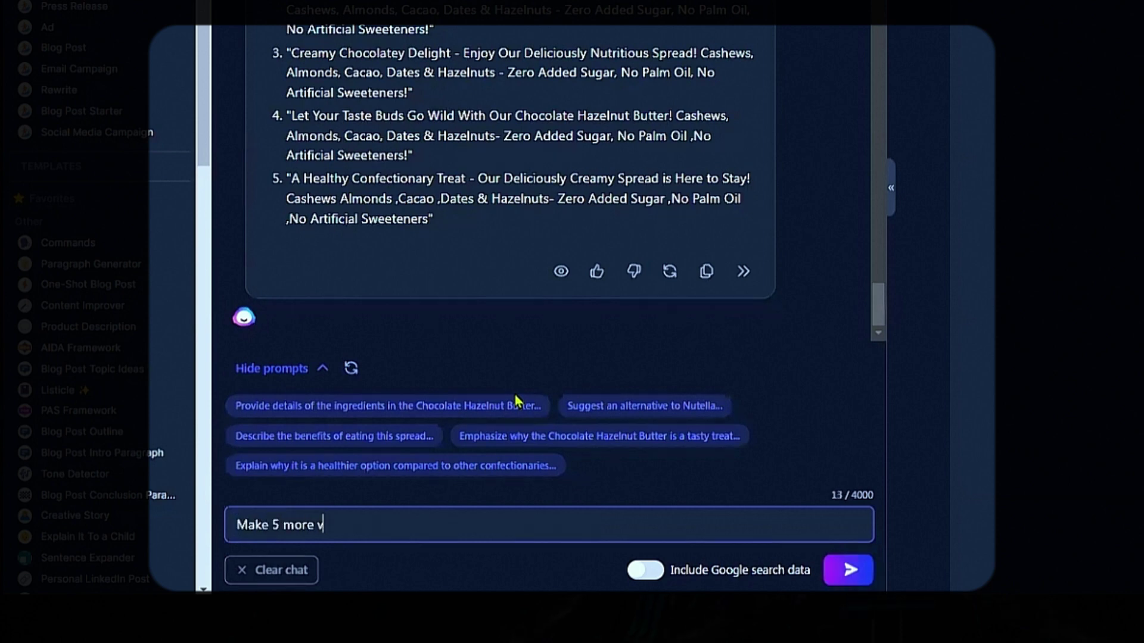
text(iariations but add the ke)
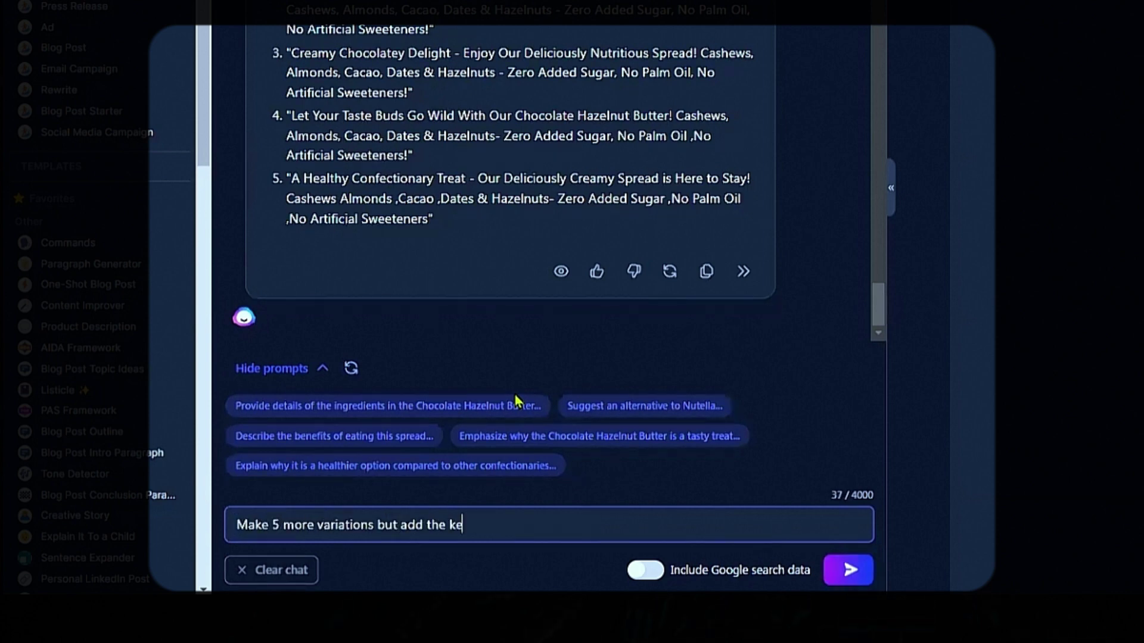
text(ywords snack )
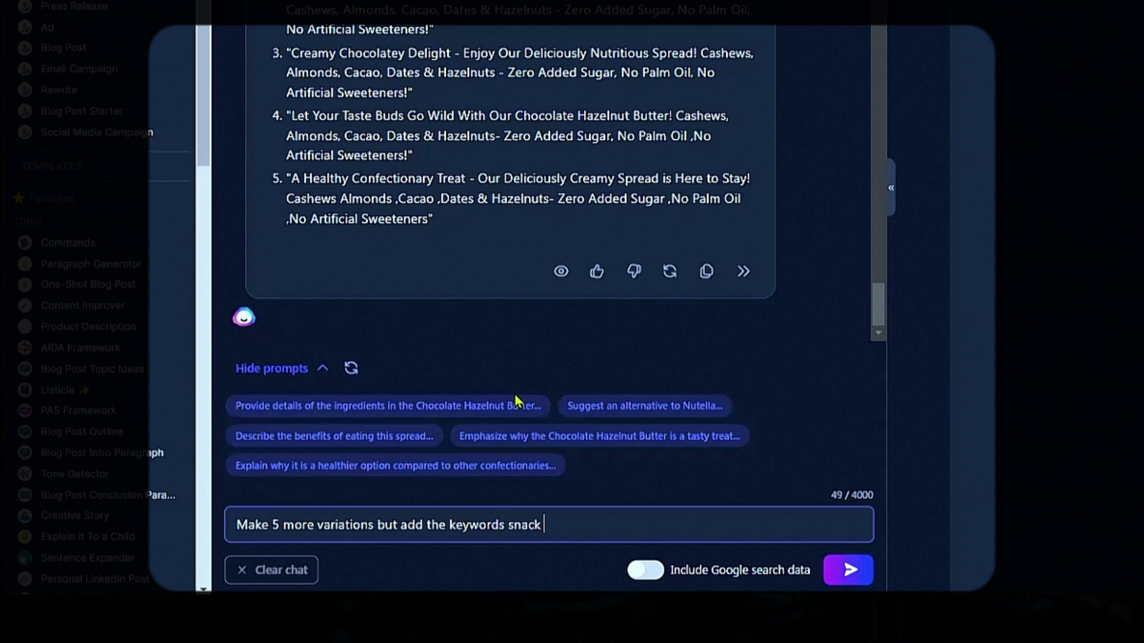
text(peanut free , and chocolate)
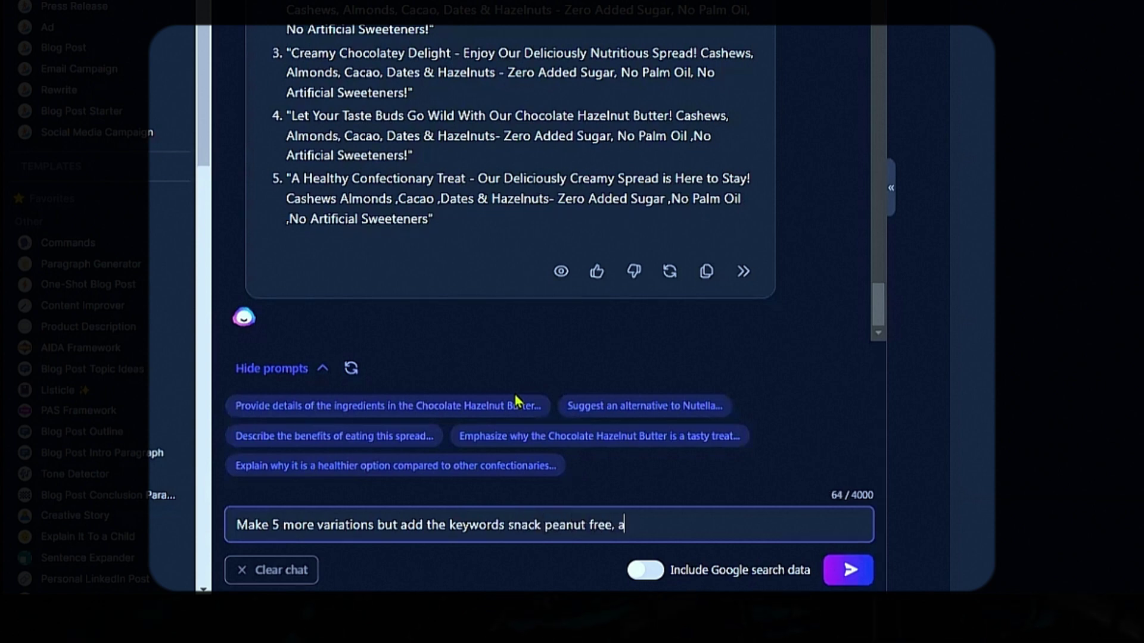
key(Return)
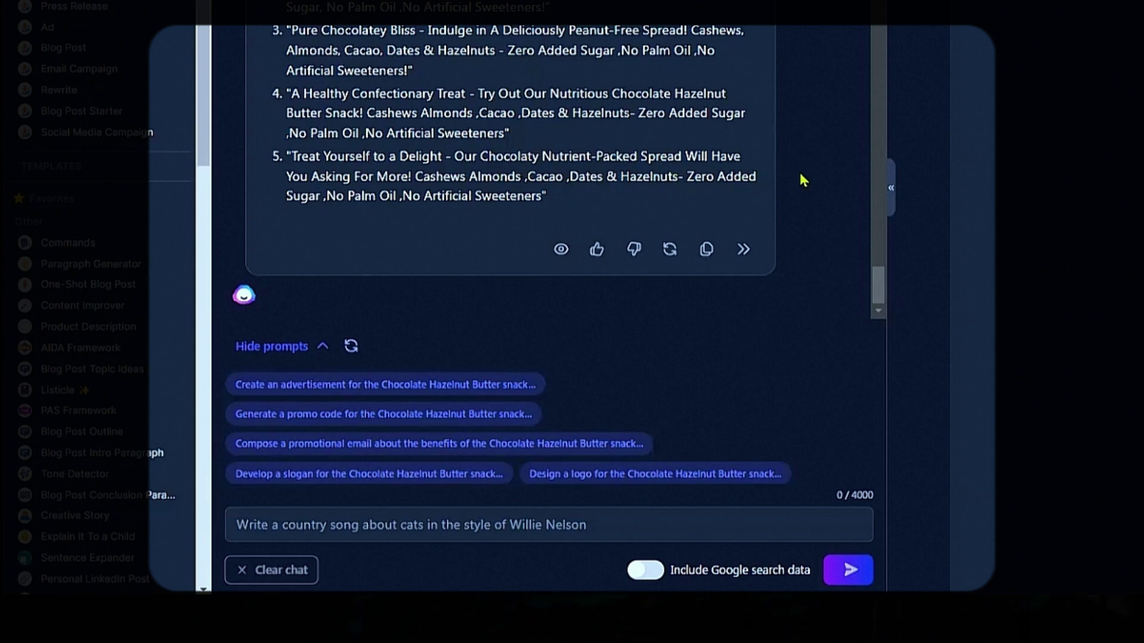
Switch to the Google Docs notes and review the final Amazon title, the additional prompts and the Amazon Bullet Points section.
key(alt+Tab)
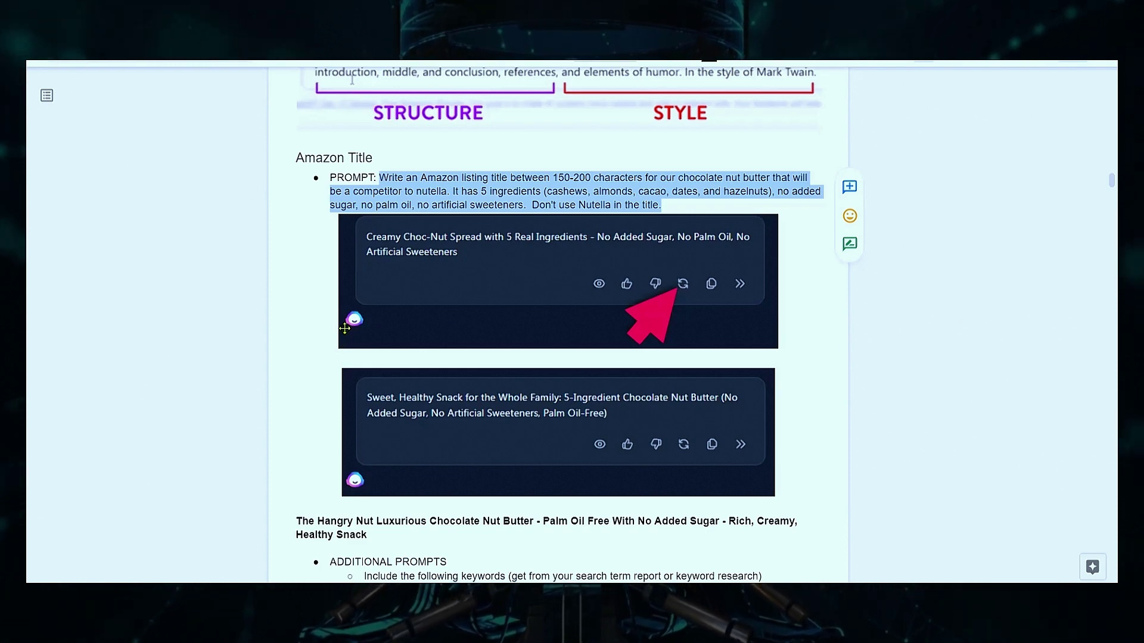
scroll(331, 386, down, 3)
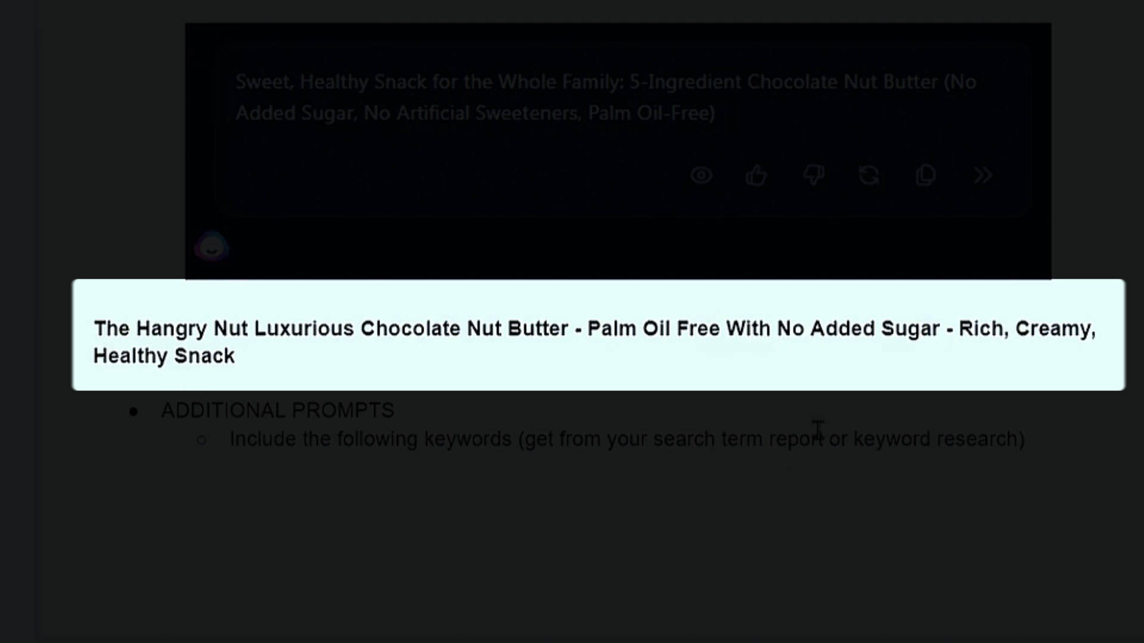
scroll(795, 417, down, 2)
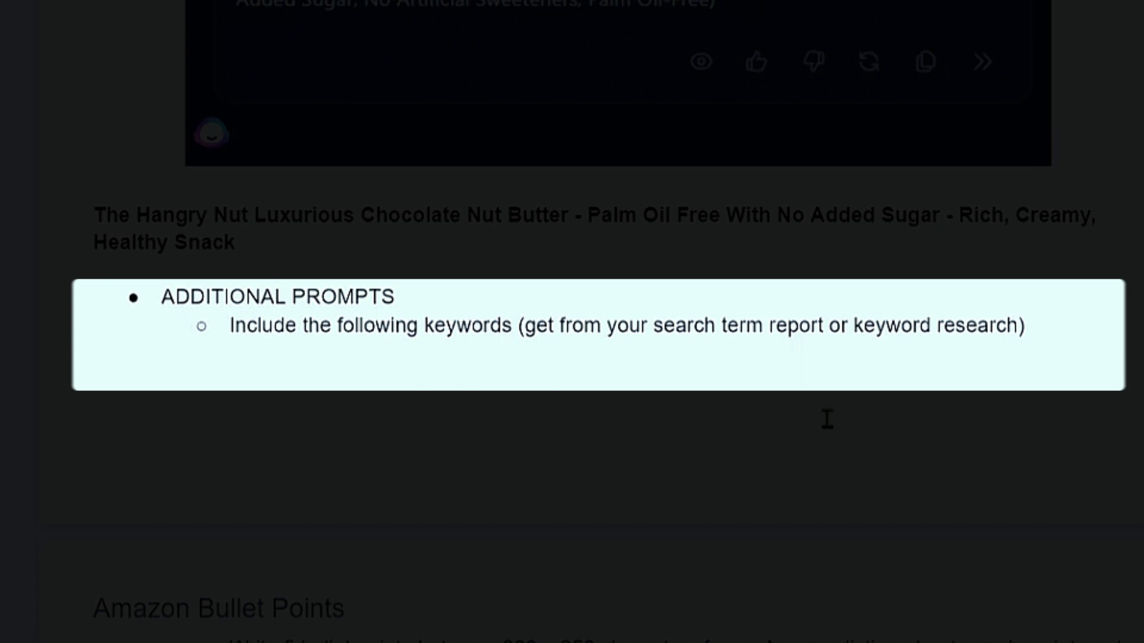
scroll(848, 459, down, 9)
scroll(850, 459, down, 3)
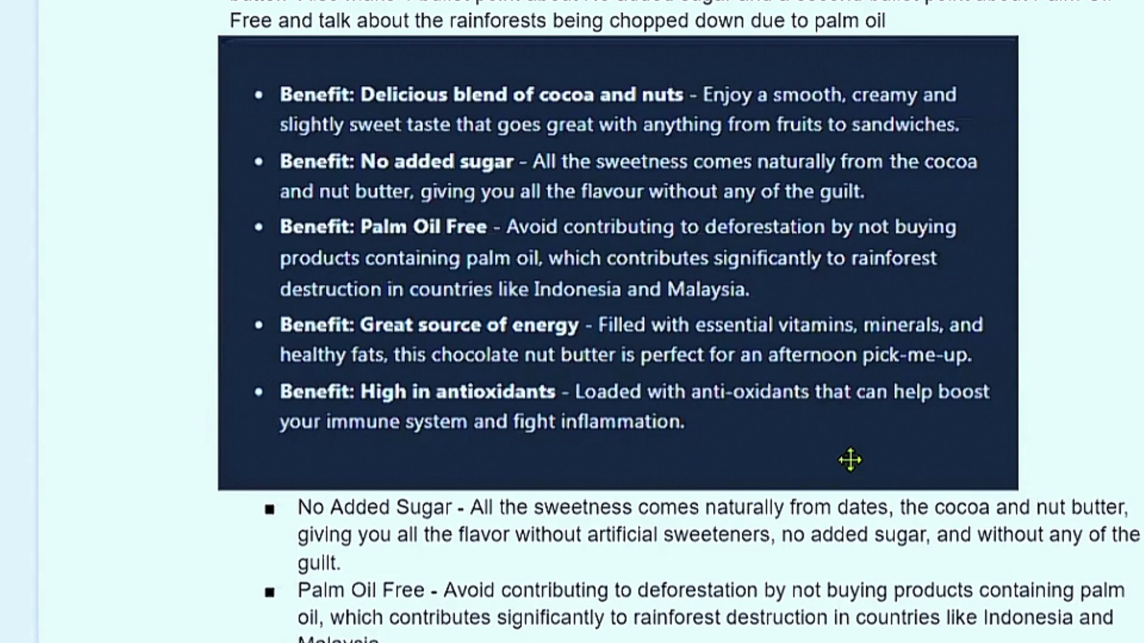
scroll(480, 395, up, 20)
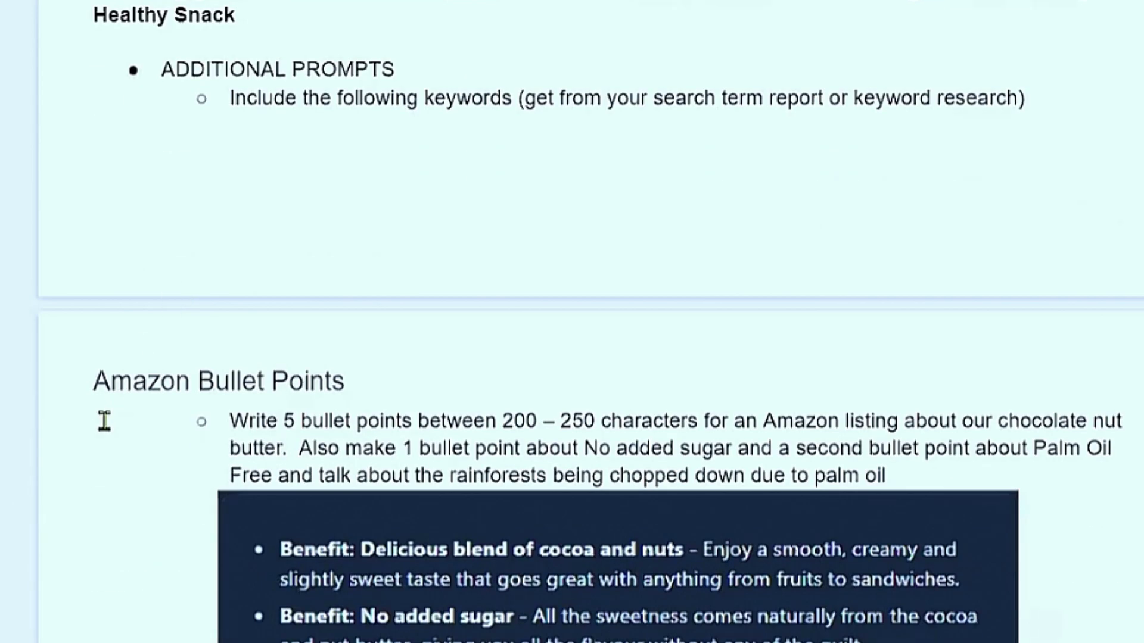
Insert the "Length → Topic → Structure → Style" line and its diagram above Amazon Bullet Points, unbulleted and starting on a new page.
click(71, 388)
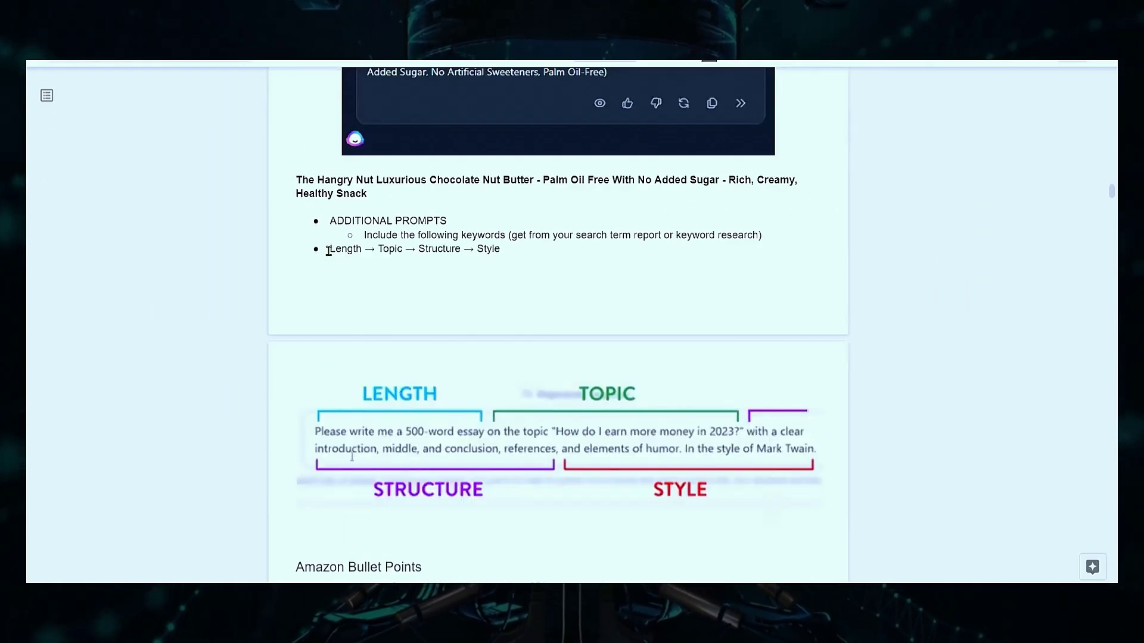
click(466, 260)
key(Home)
key(BackSpace)
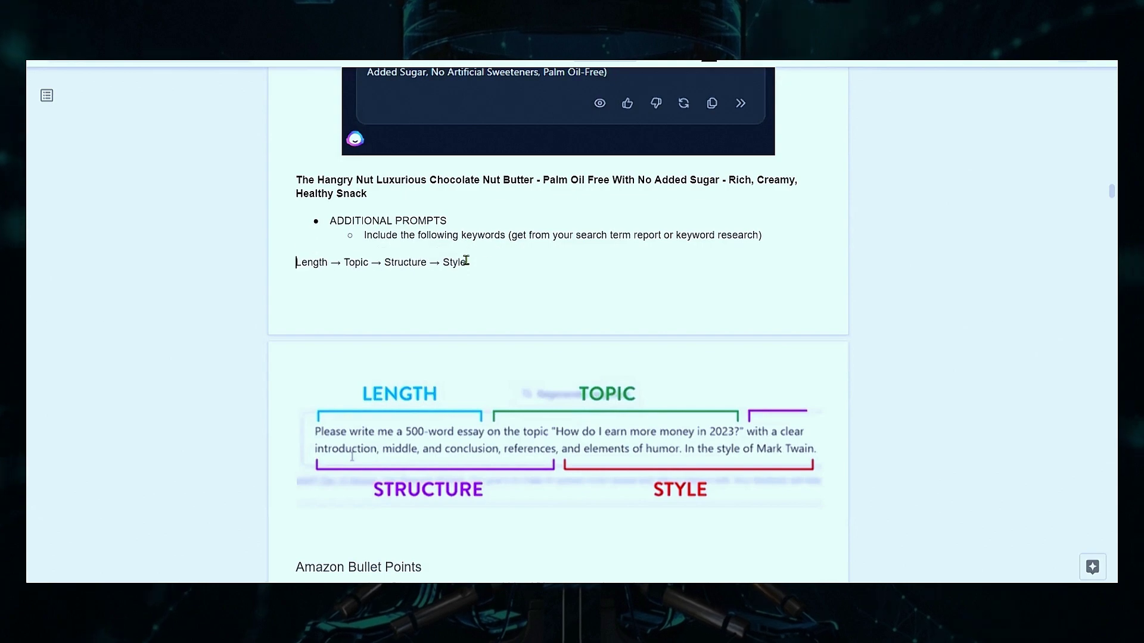
key(ctrl+Return)
scroll(388, 463, down, 3)
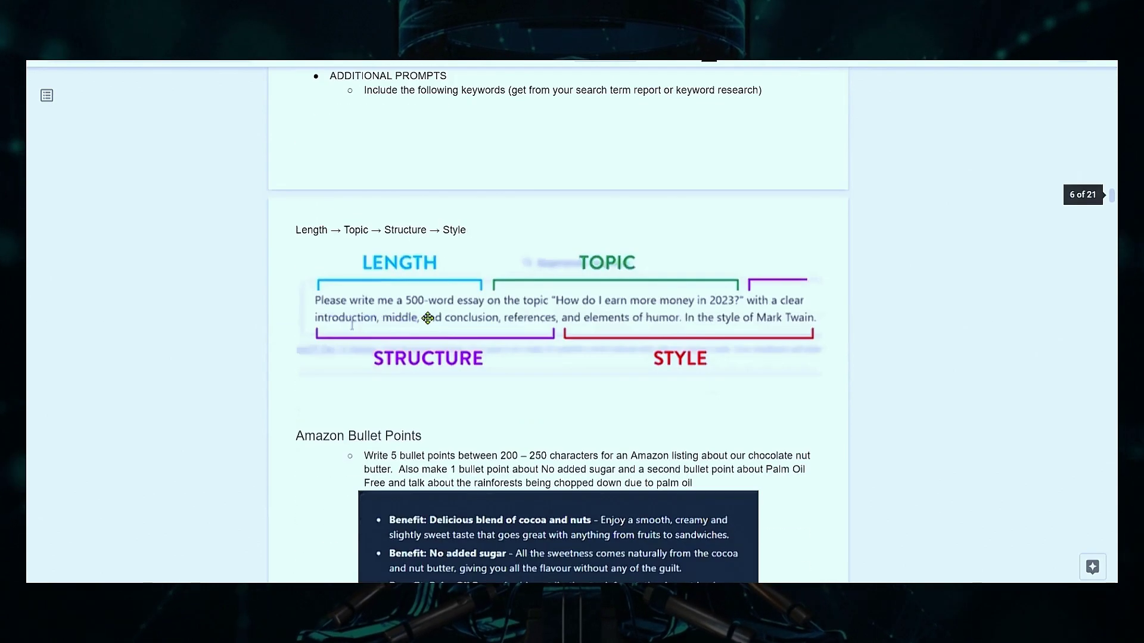
Copy the prompt under Amazon Bullet Points asking for 5 bullet points between 200 – 250 characters about the chocolate nut butter.
click(386, 375)
scroll(455, 373, down, 9)
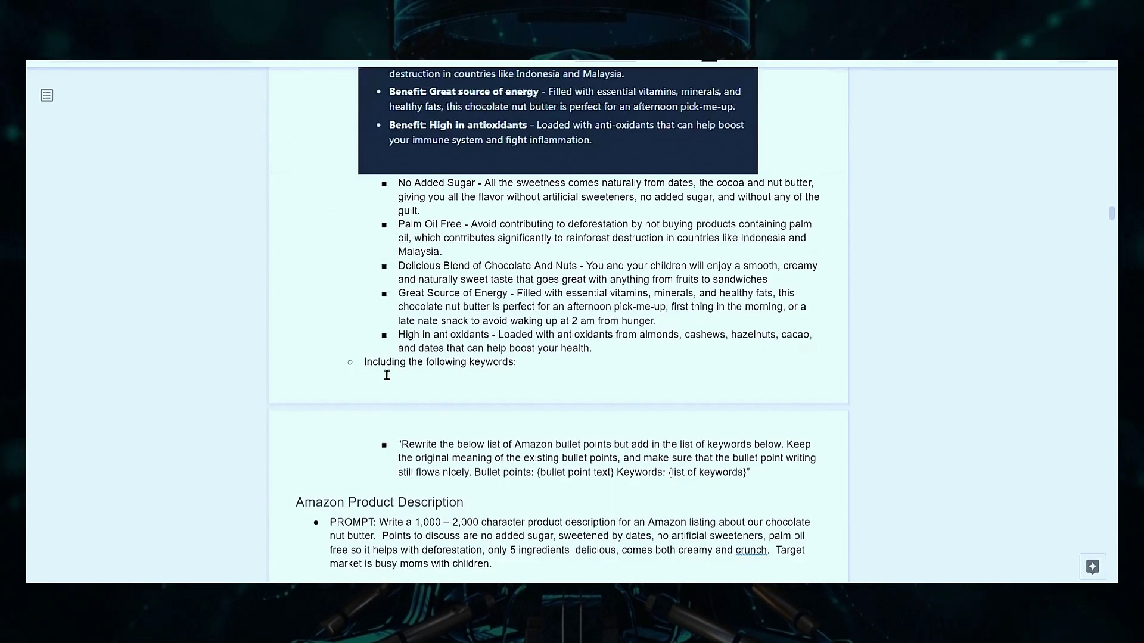
scroll(457, 411, up, 6)
scroll(457, 410, up, 3)
scroll(457, 410, down, 2)
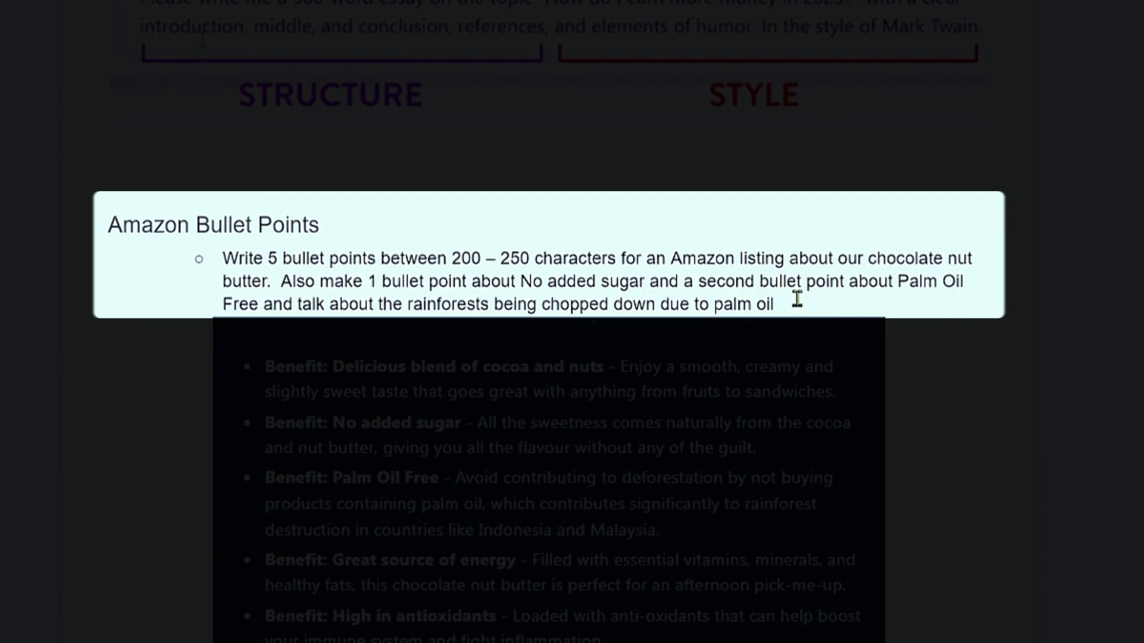
drag(775, 305, 220, 258)
key(ctrl+c)
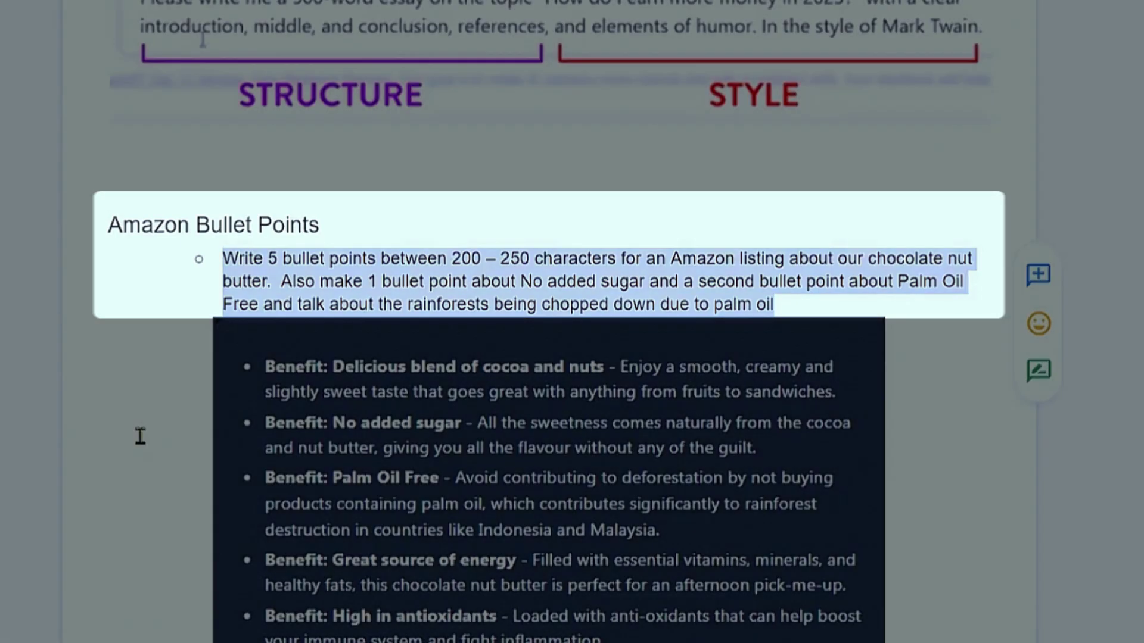
Switch to Jasper Chat and send it the copied Amazon bullet points prompt.
key(alt+Tab)
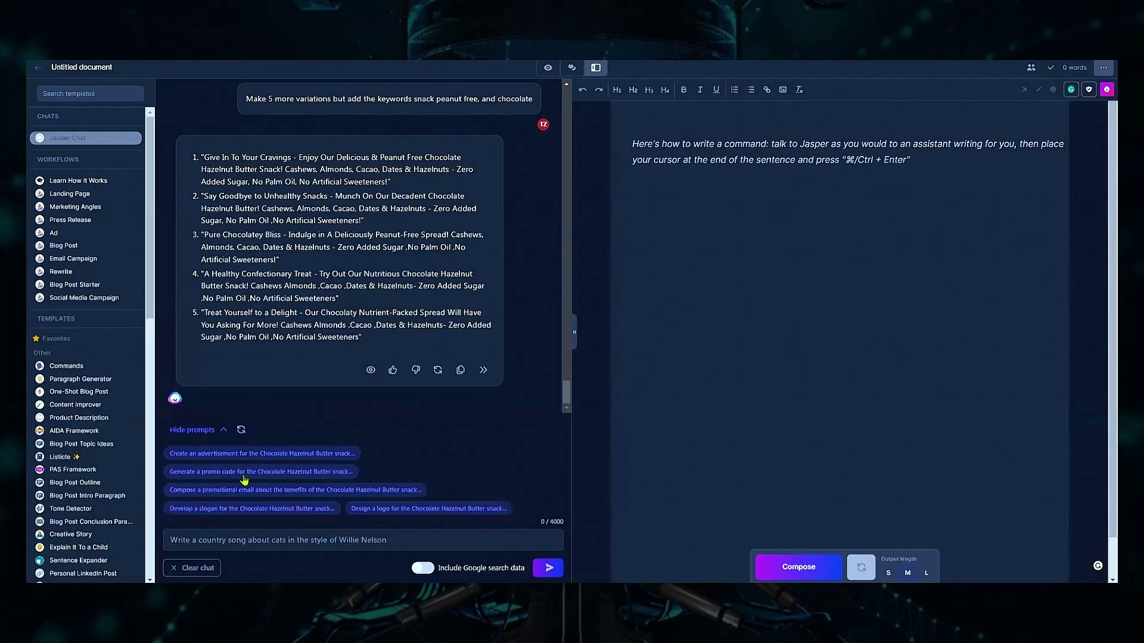
key(ctrl+v)
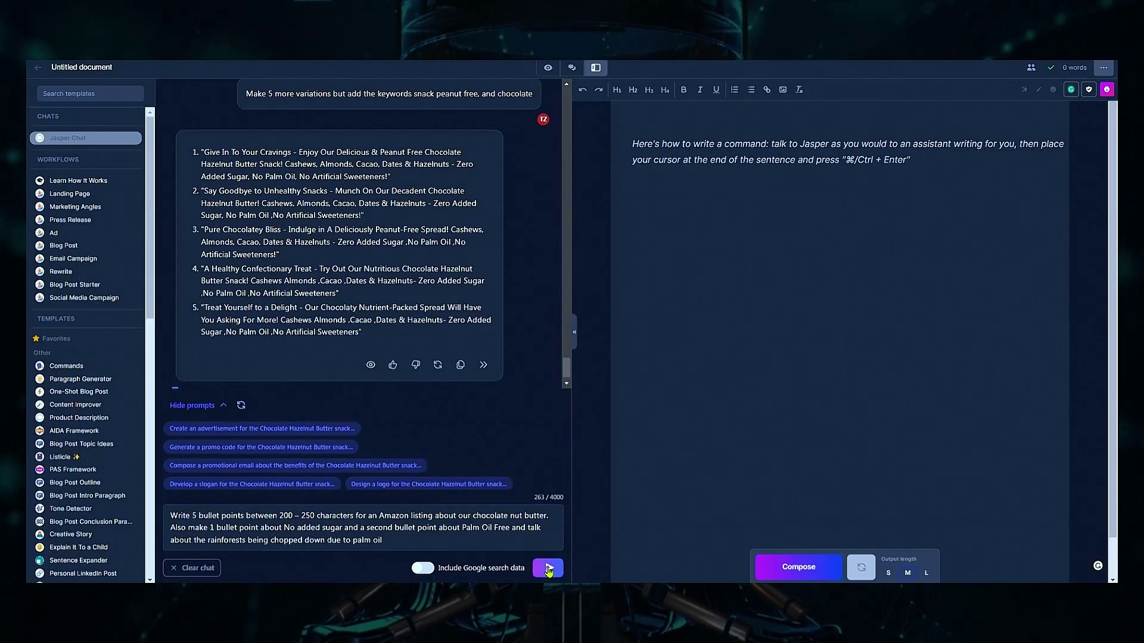
click(548, 569)
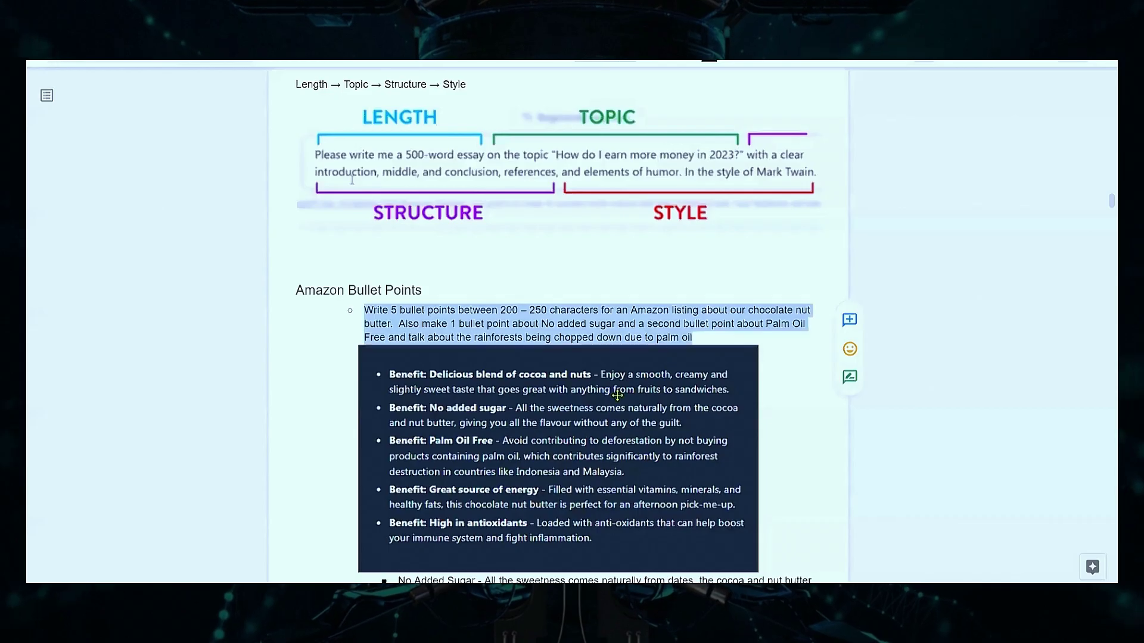
Compare the edited Amazon bullet points in the notes with the pictured Benefit list and its prompt.
scroll(621, 391, down, 2)
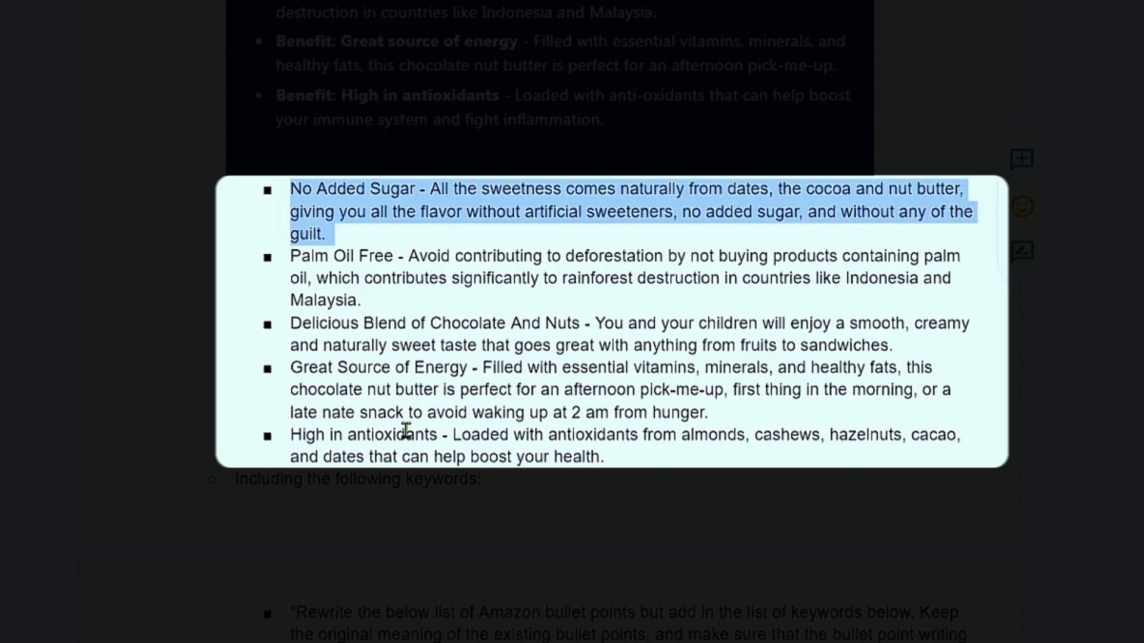
scroll(411, 429, up, 4)
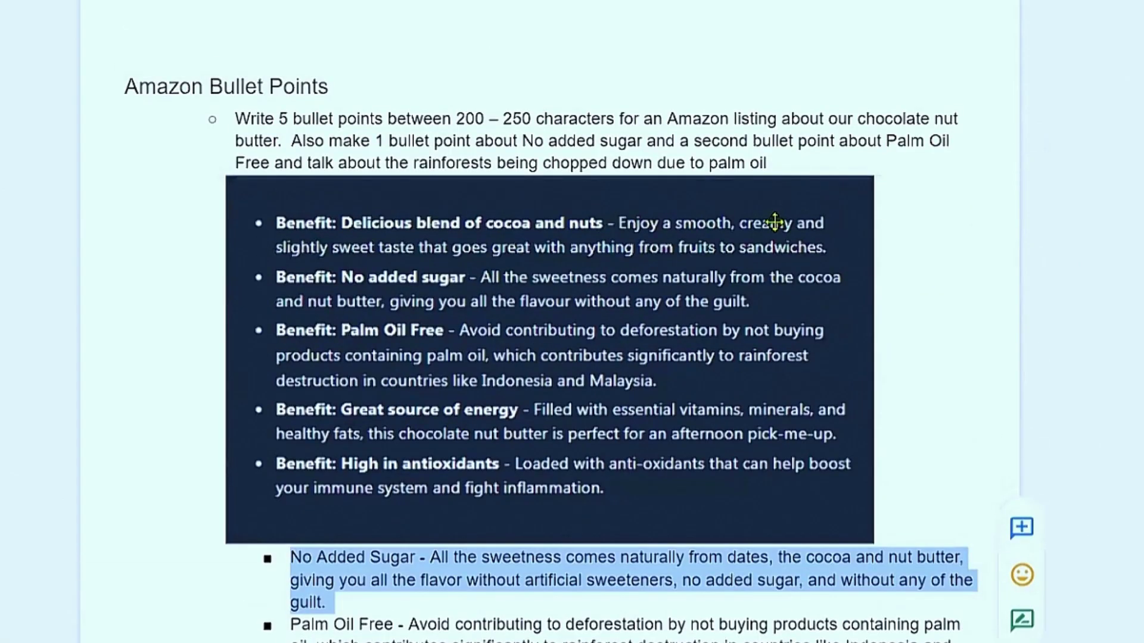
scroll(522, 324, down, 5)
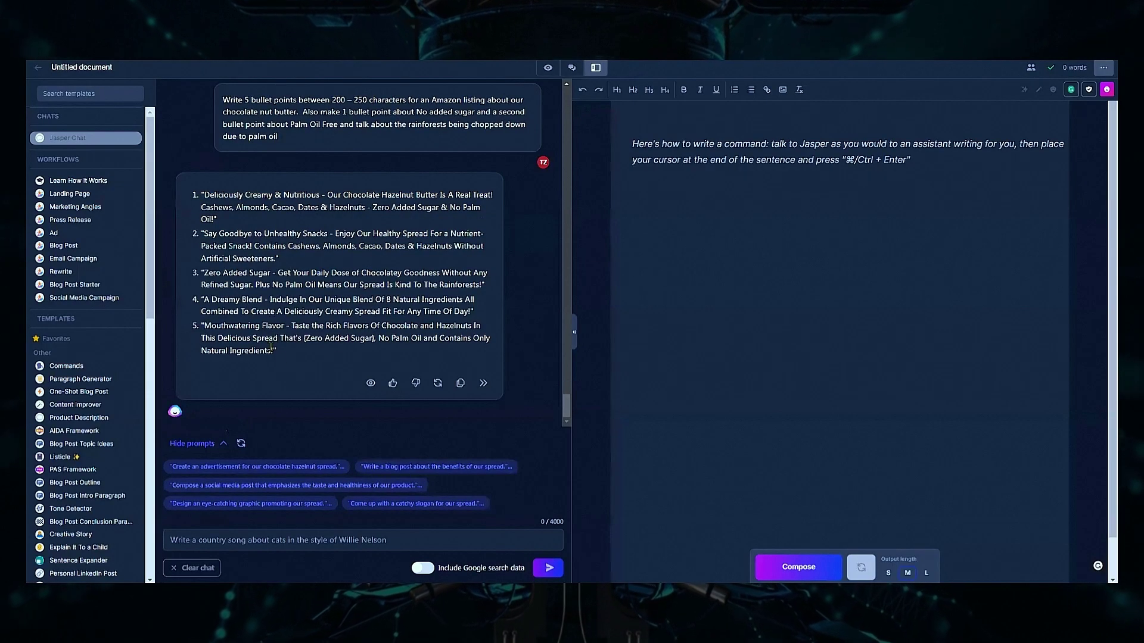
Add a screen capture of Jasper's five newly generated bullet points to the notes, above the edited No Added Sugar list.
click(335, 542)
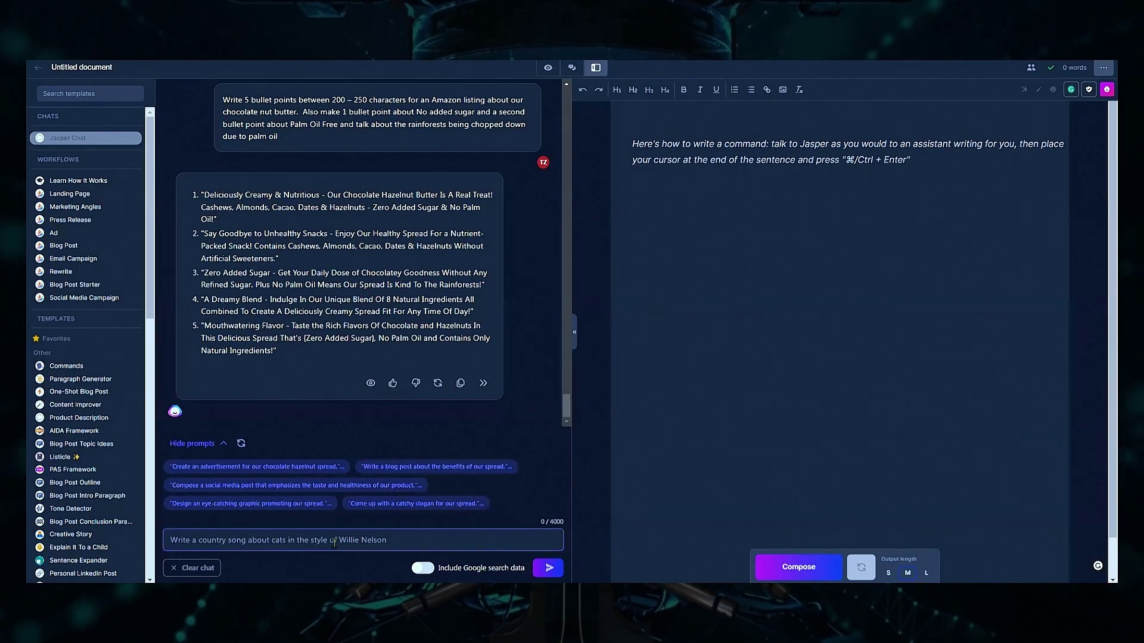
drag(278, 351, 181, 197)
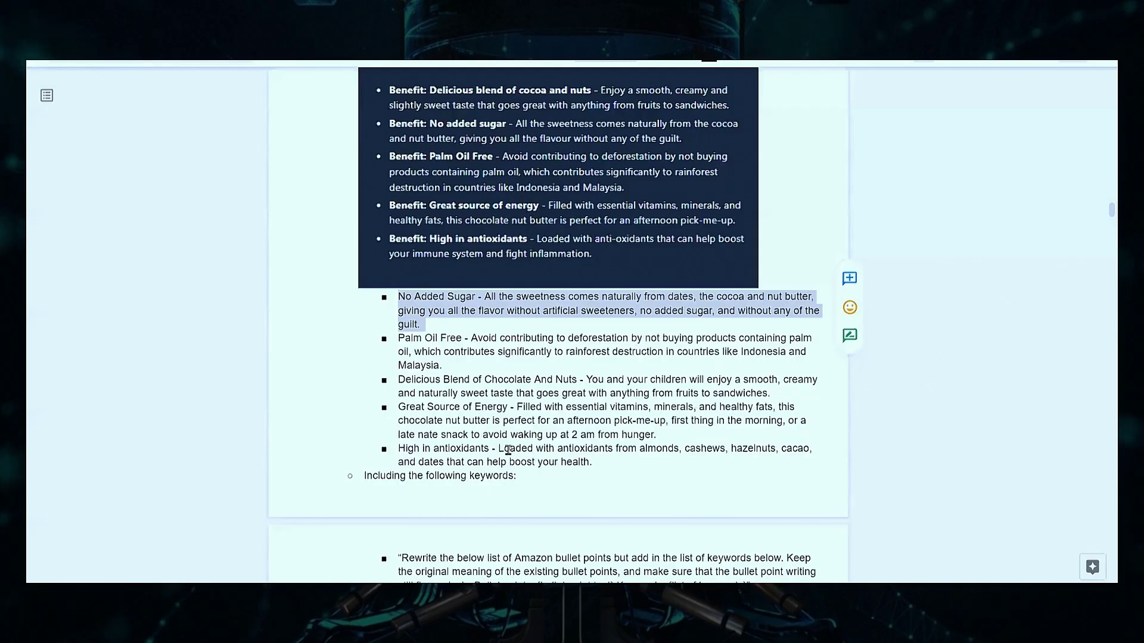
scroll(771, 232, up, 5)
scroll(686, 298, down, 5)
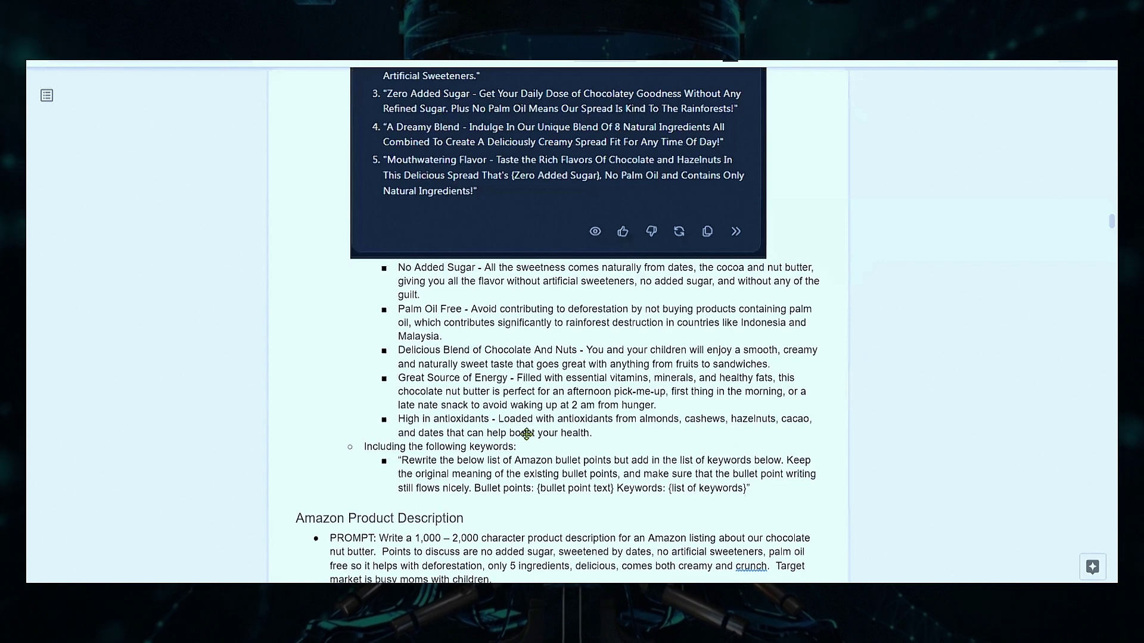
Remove the bullet point and keyword placeholders and the opening quotation mark from the "Rewrite the below list of Amazon bullet points" prompt in the notes.
key(alt+Tab)
key(alt+Tab)
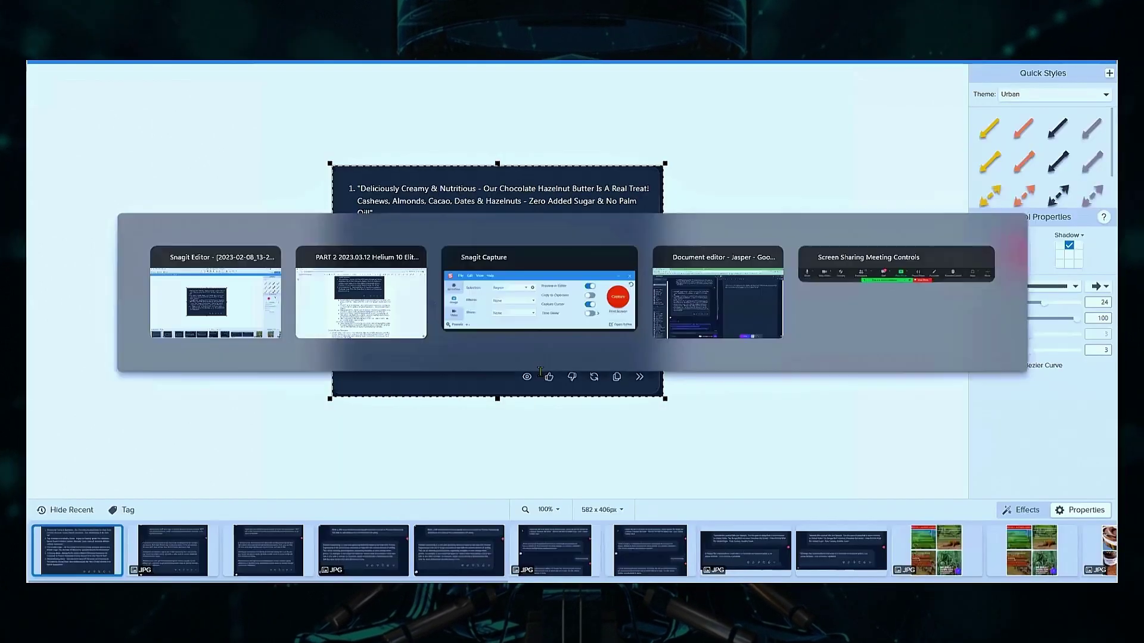
scroll(547, 379, down, 1)
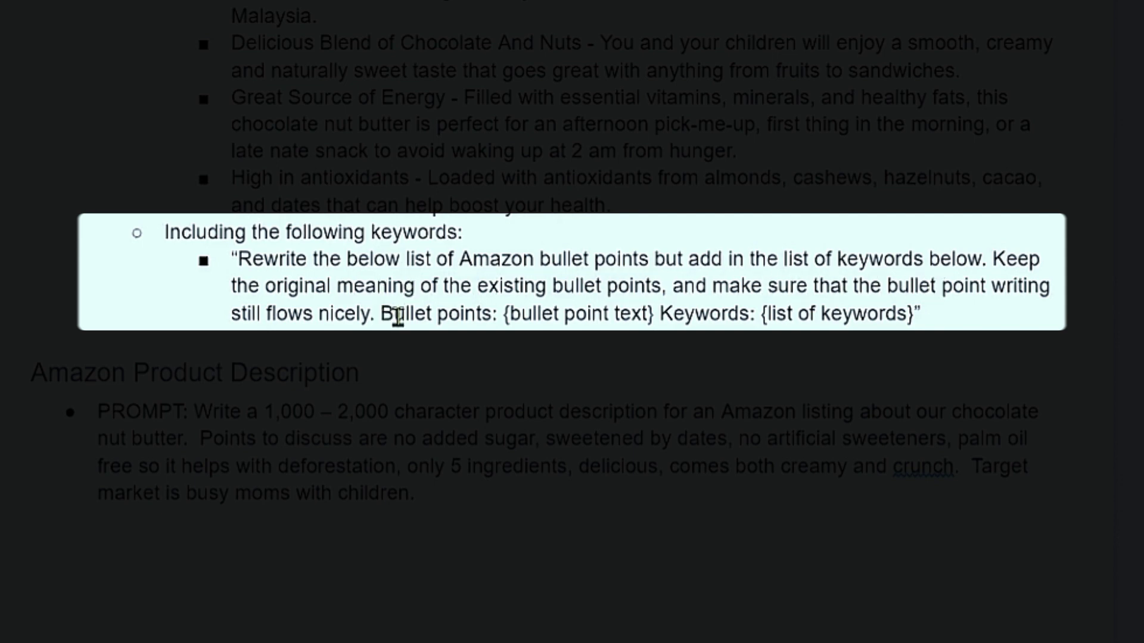
drag(397, 316, 893, 319)
key(BackSpace)
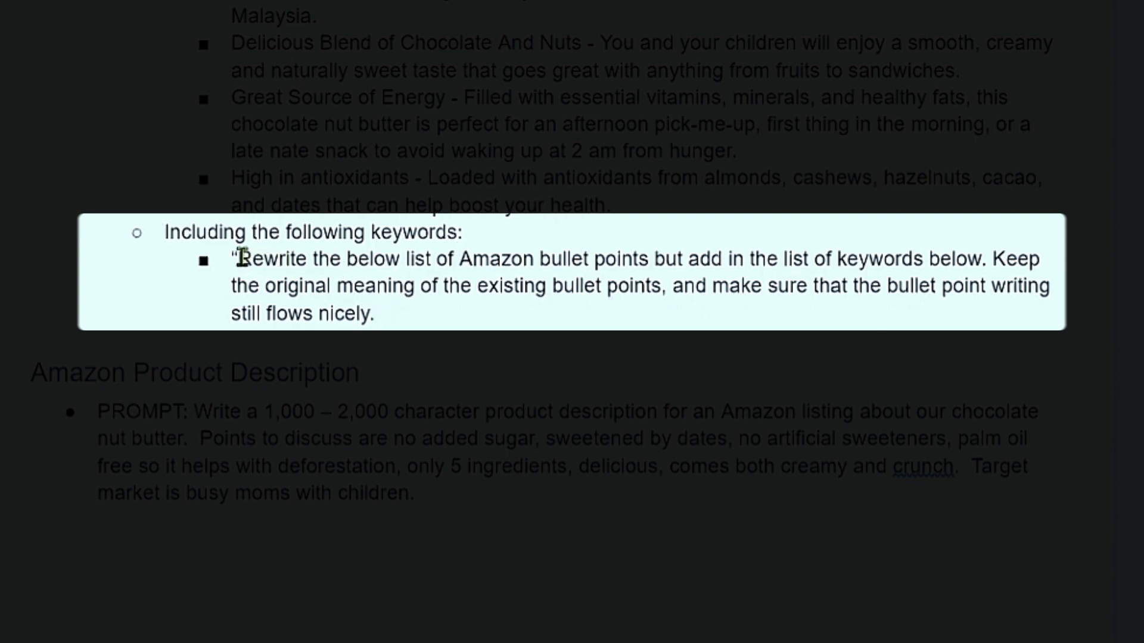
click(240, 259)
key(BackSpace)
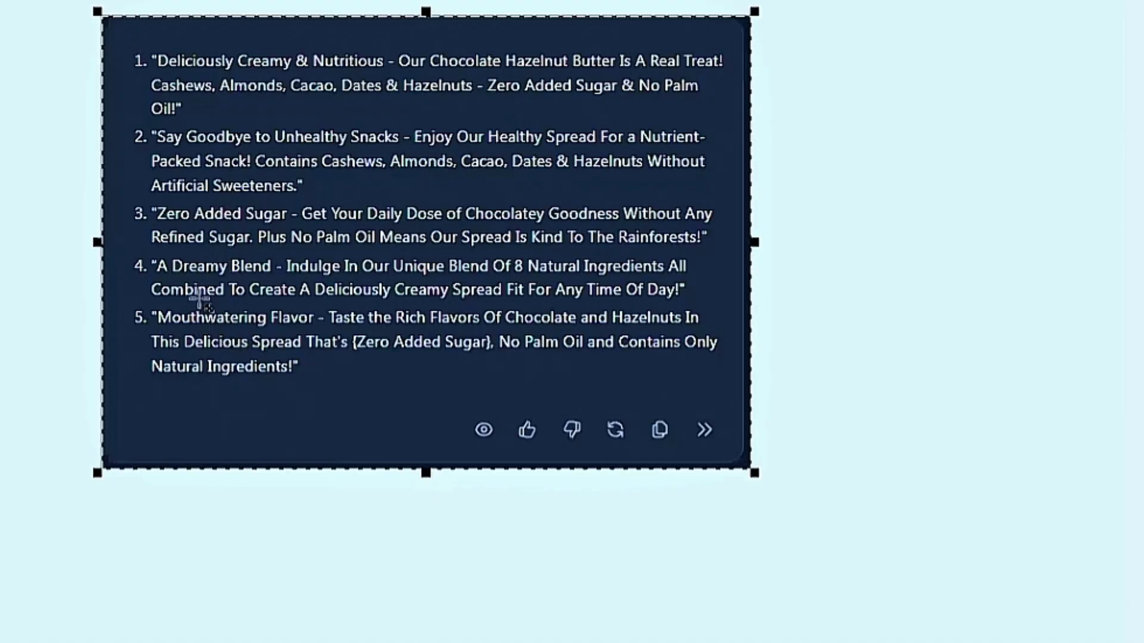
Switch to Jasper Chat and send the request "Rewrite these same bullets to appeal to busy moms".
key(alt+Tab)
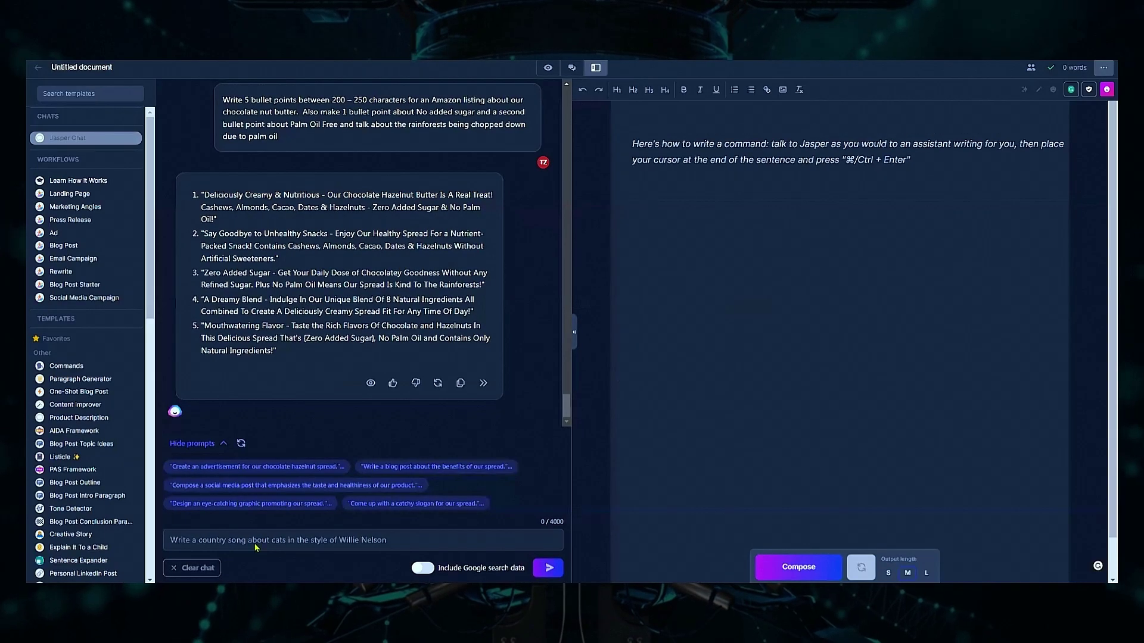
click(250, 538)
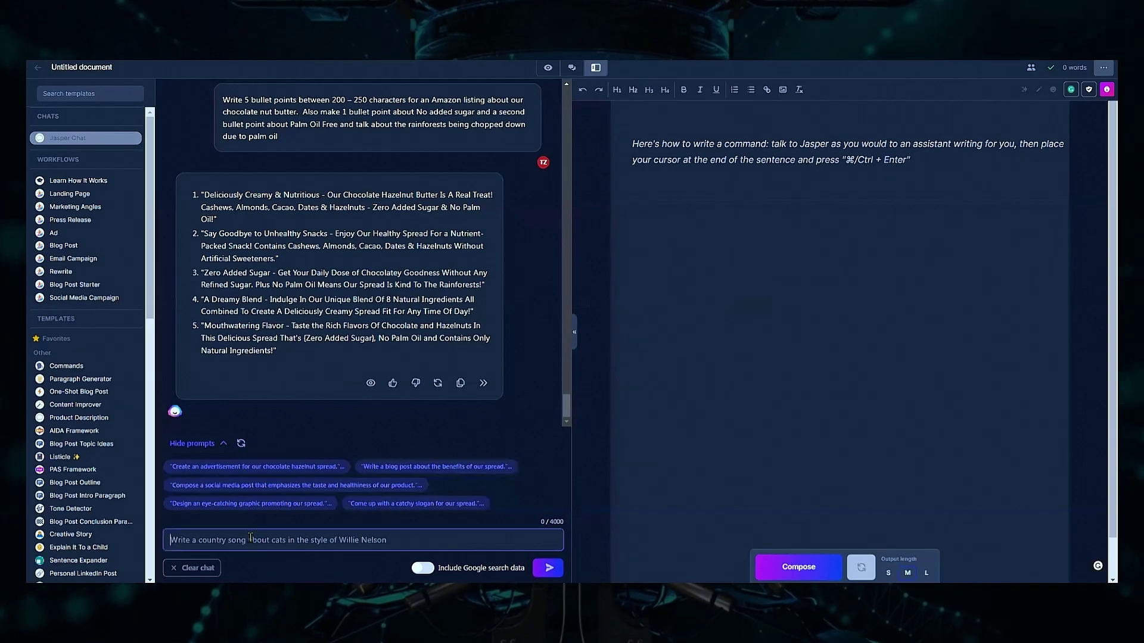
text(Rew)
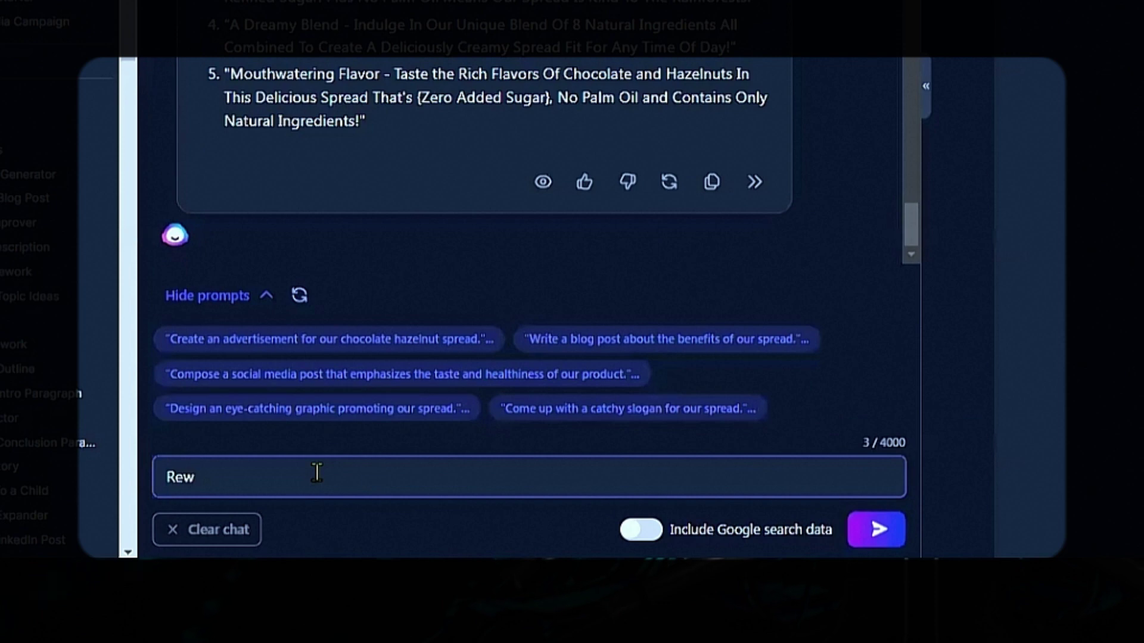
text(rite these same bul)
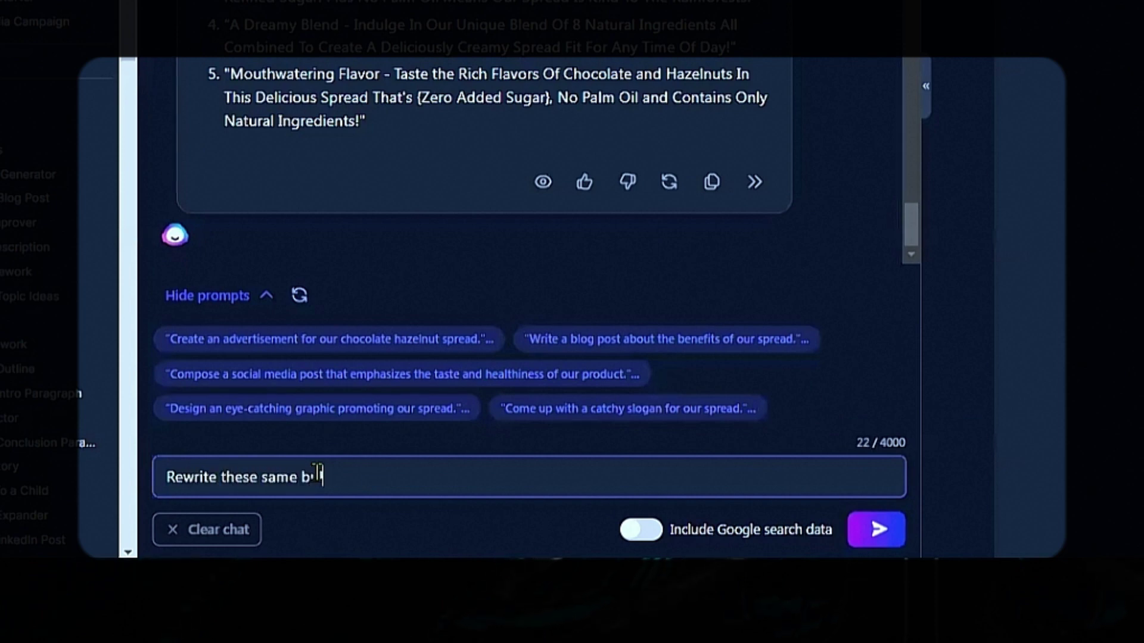
text(lets to appea)
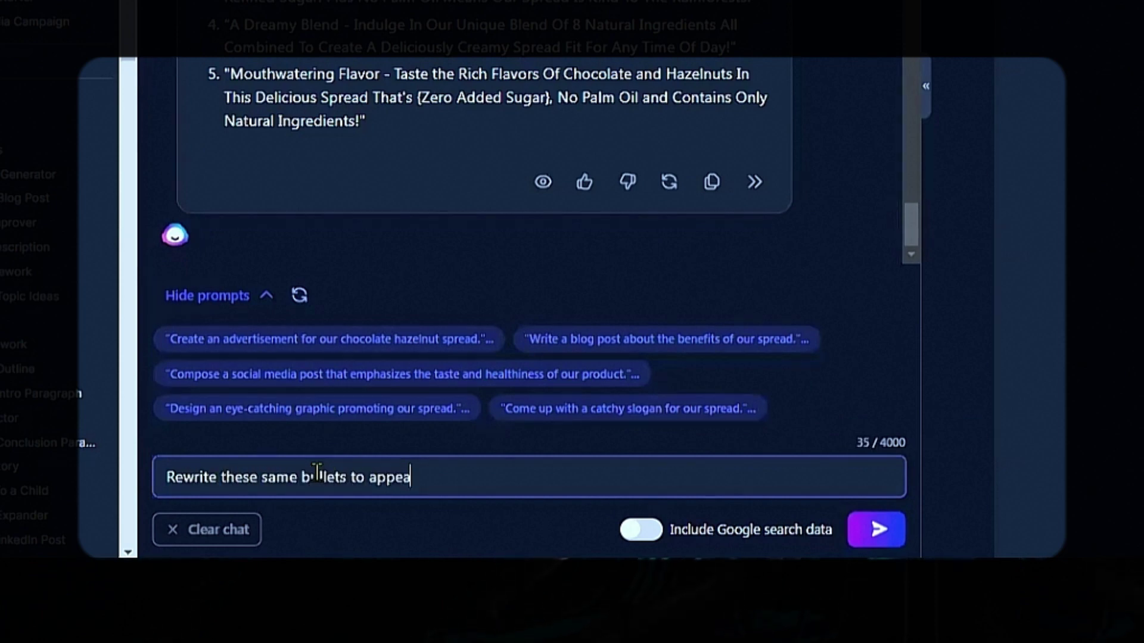
text(l to busy moms)
key(Return)
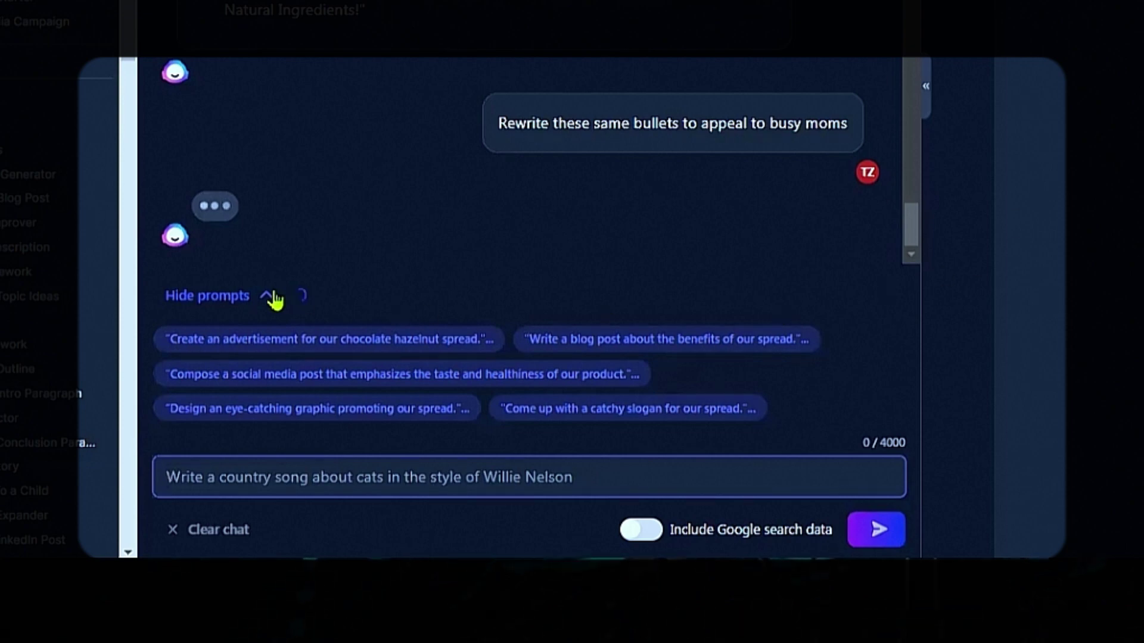
Return to the notes and correct "crunch" to "crunchy" in the Amazon Product Description prompt.
key(alt+Tab)
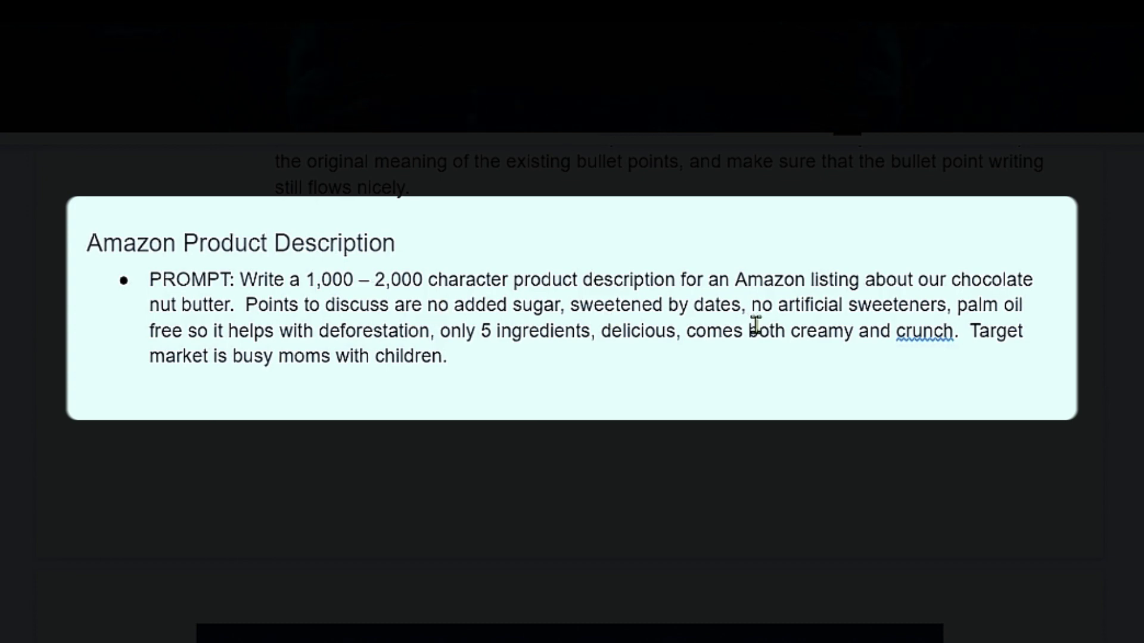
click(911, 335)
click(983, 401)
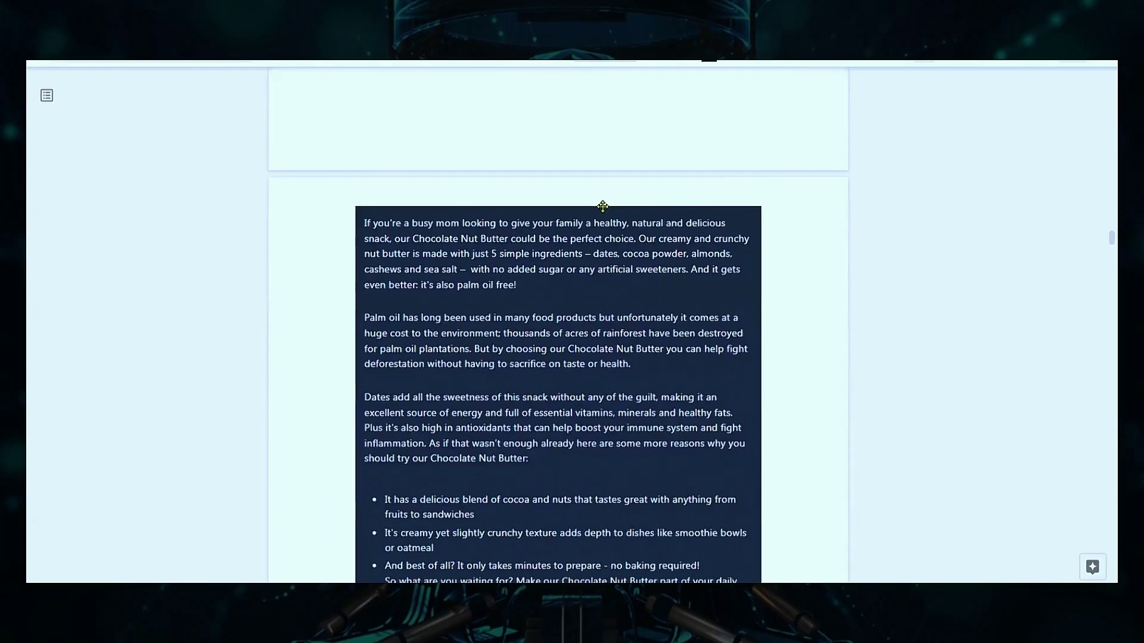
Review the product description output, the backend search terms prompt with its output, and the Photos prompt in the notes.
scroll(404, 152, down, 1)
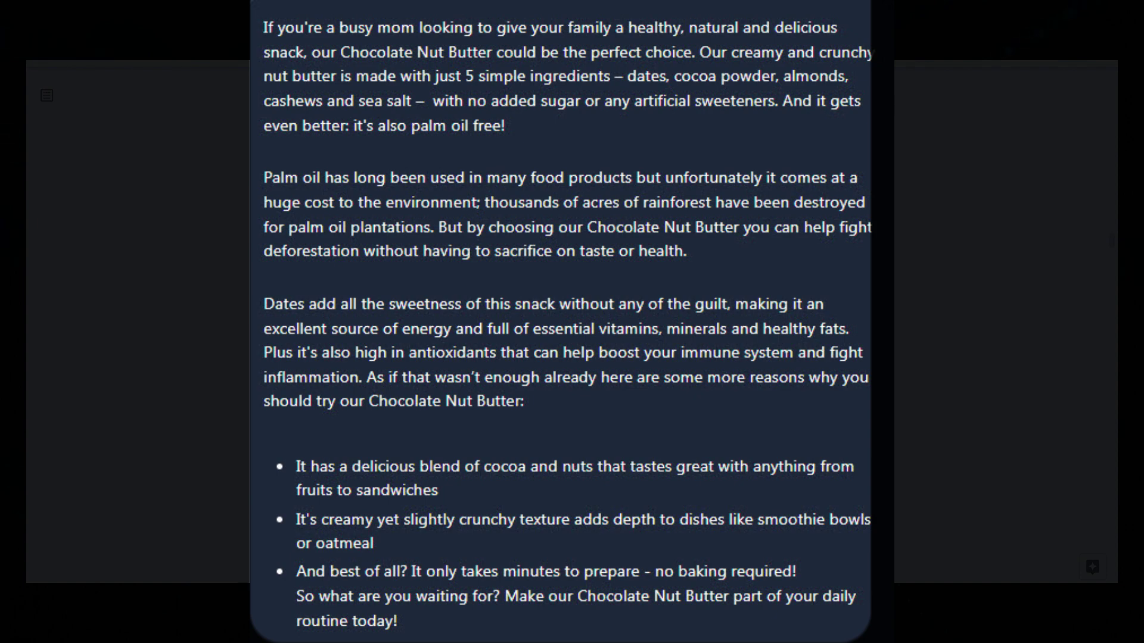
scroll(815, 373, down, 7)
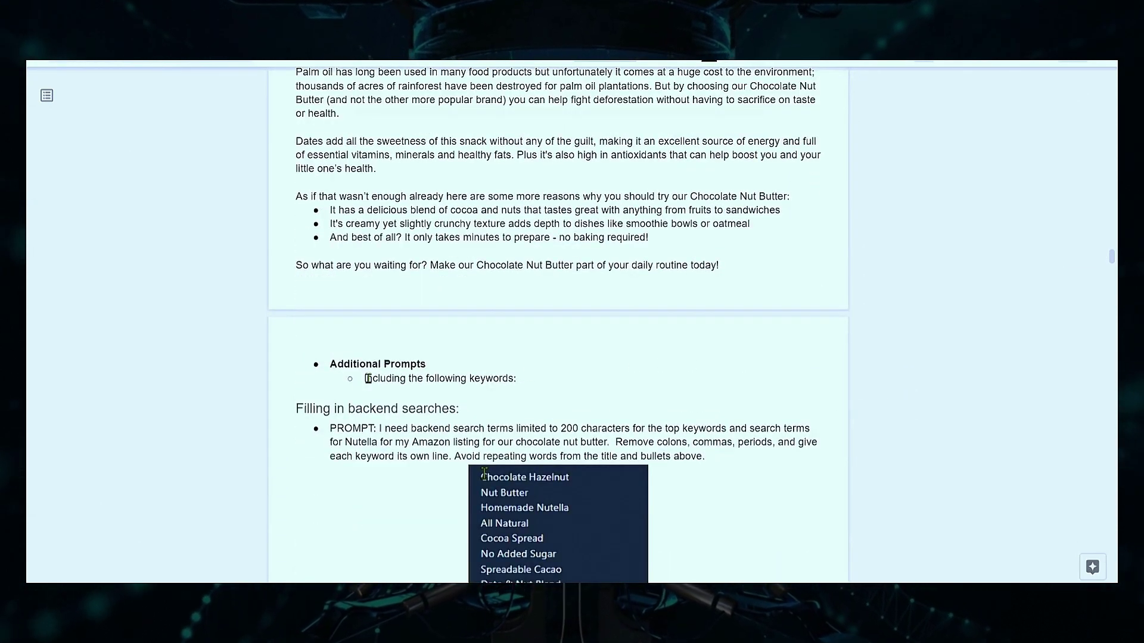
scroll(593, 275, up, 8)
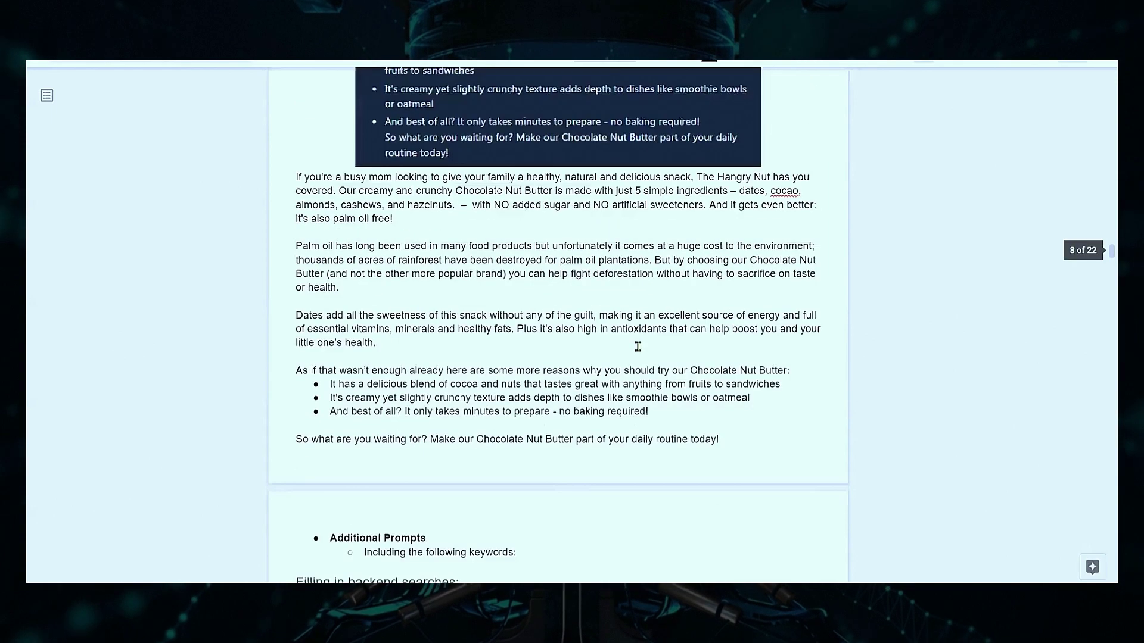
scroll(594, 275, down, 10)
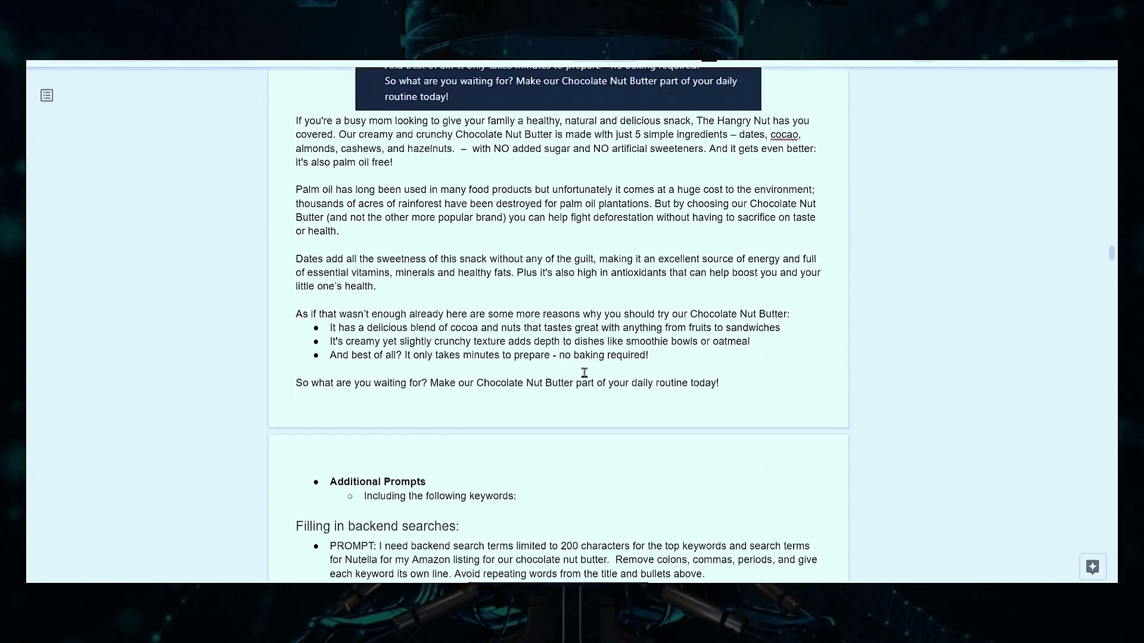
scroll(584, 373, down, 1)
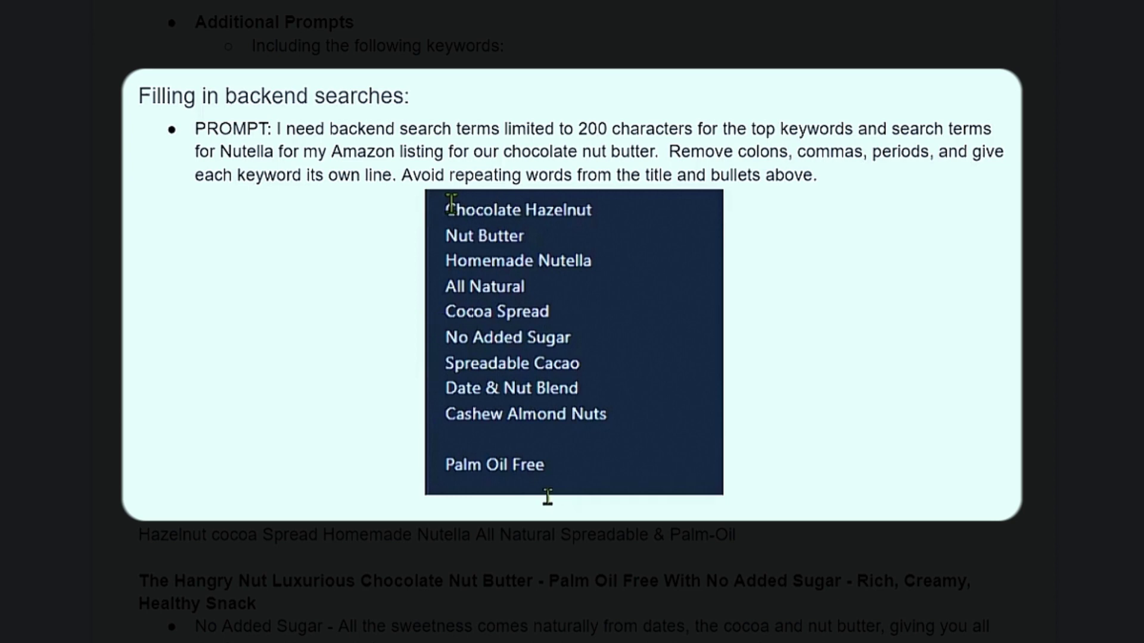
scroll(763, 343, down, 2)
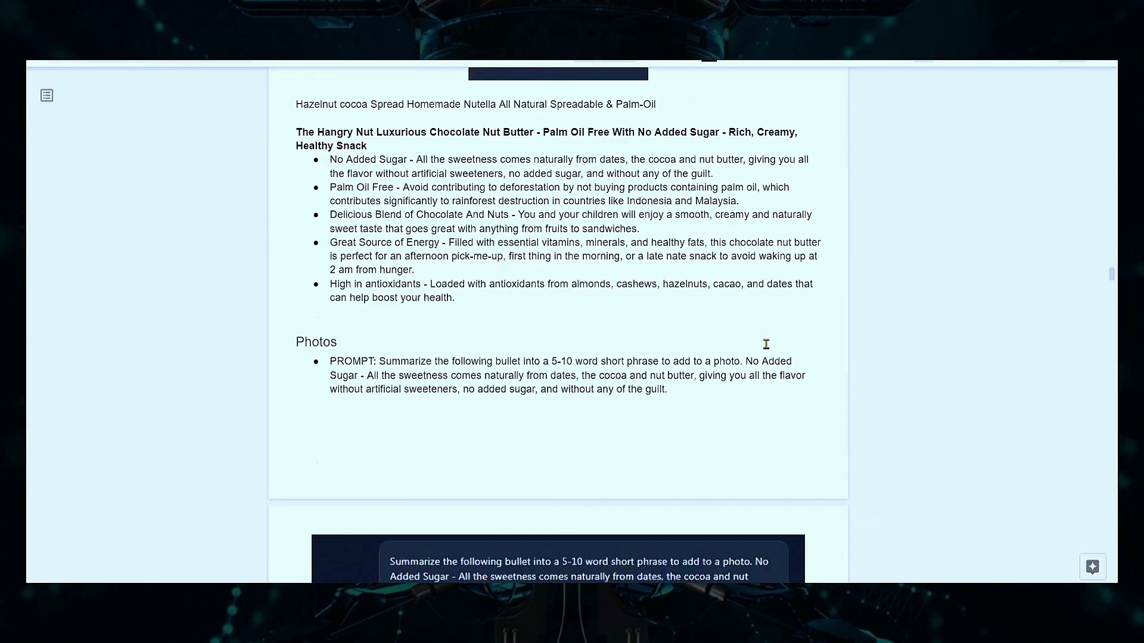
scroll(766, 344, down, 3)
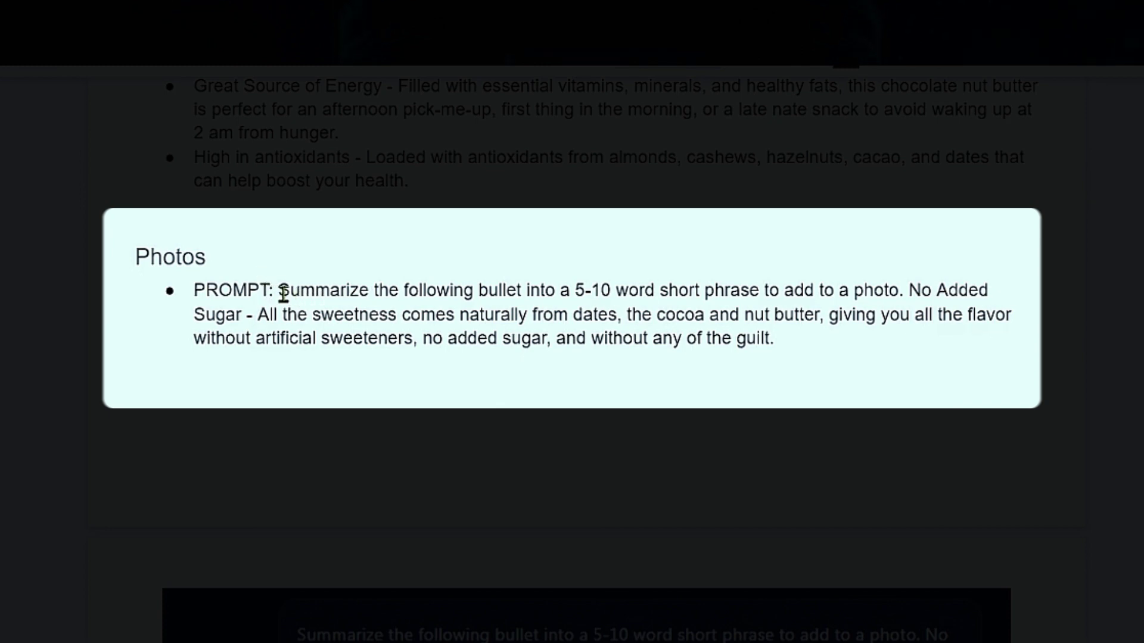
Send Jasper Chat the Photos prompt asking for a 5-10 word short phrase, followed by the Great Source of Energy bullet from the notes.
drag(278, 292, 909, 286)
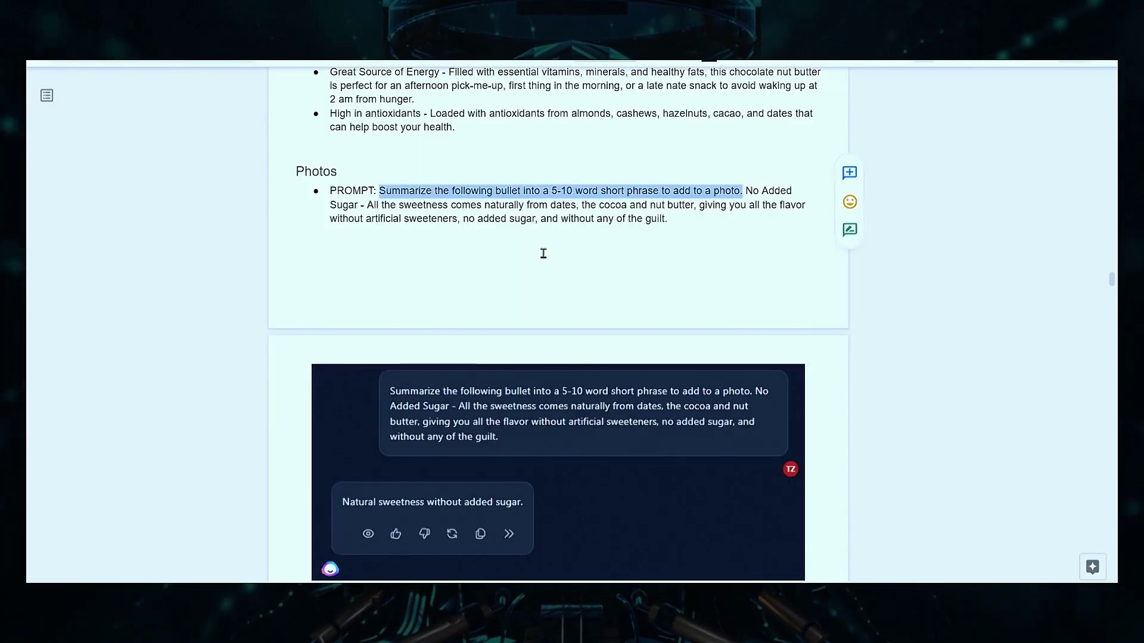
scroll(453, 286, up, 8)
scroll(451, 288, down, 1)
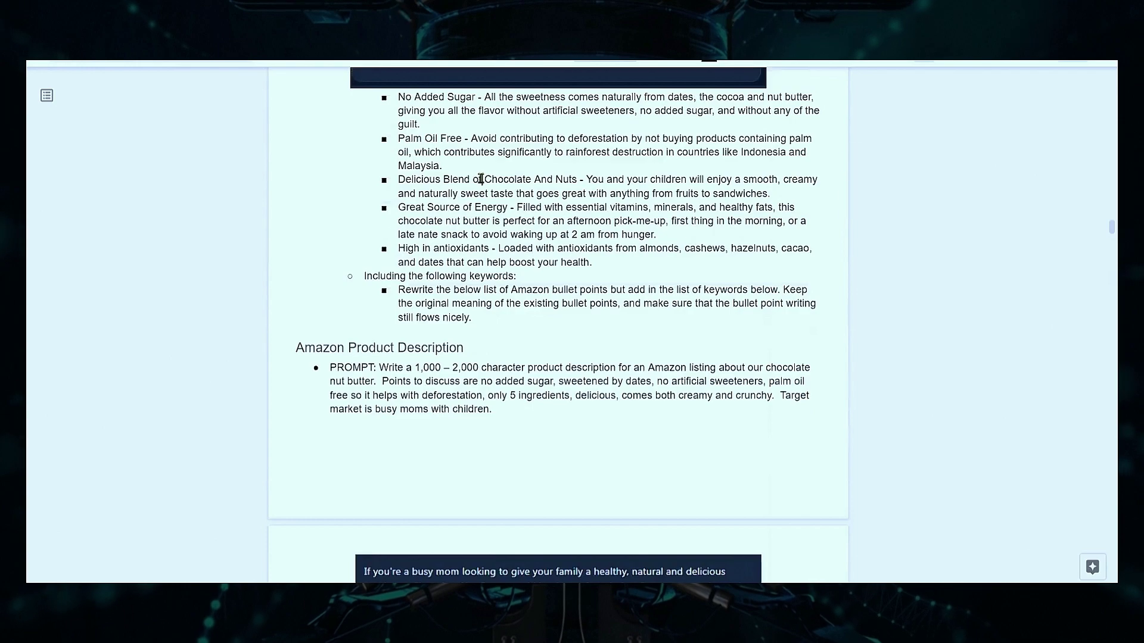
triple_click(482, 179)
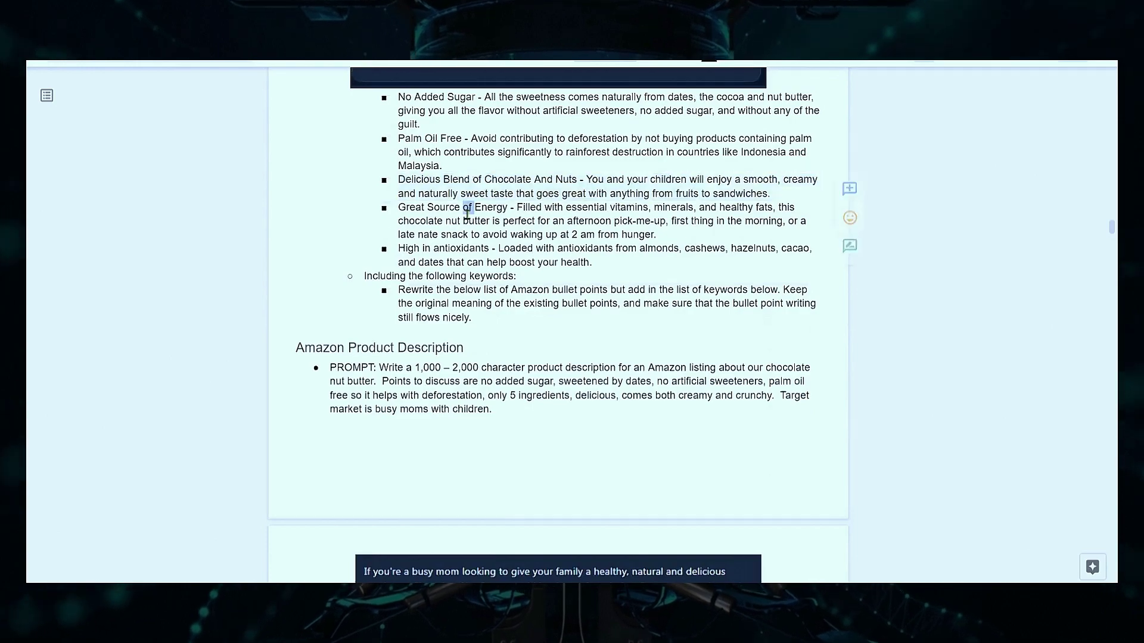
triple_click(505, 208)
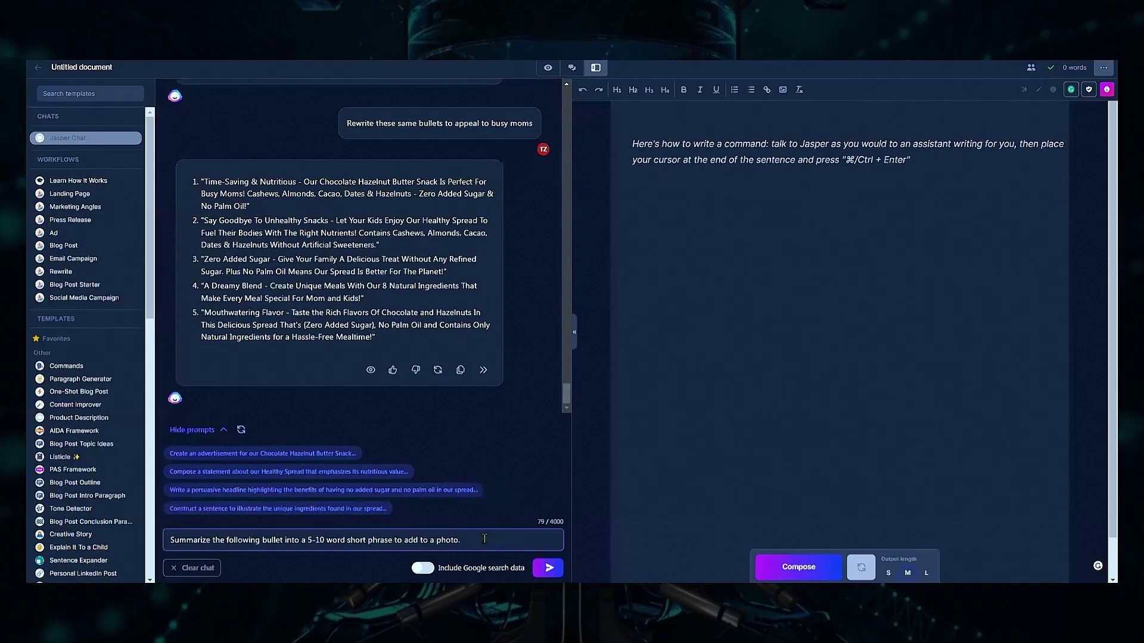
text(Great Source of Energy - Filled with essential vitamins, minerals, and healthy fats, this chocolate nut butter is perfect for an afternoon pick-me-up, first thing in the morning, or a late nate snack to avoid waking up at 2 am from hunger.)
click(541, 575)
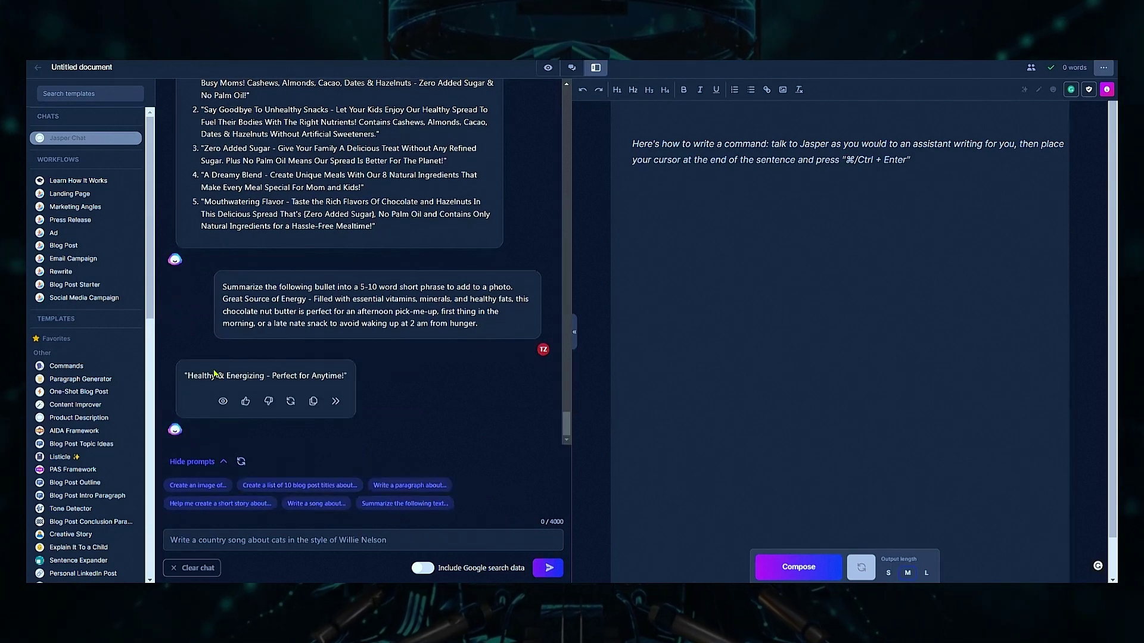
Copy the Great Source of Energy bullet from the chat and replace the existing Jasper Art prompt with it.
drag(187, 376, 310, 375)
drag(478, 324, 314, 299)
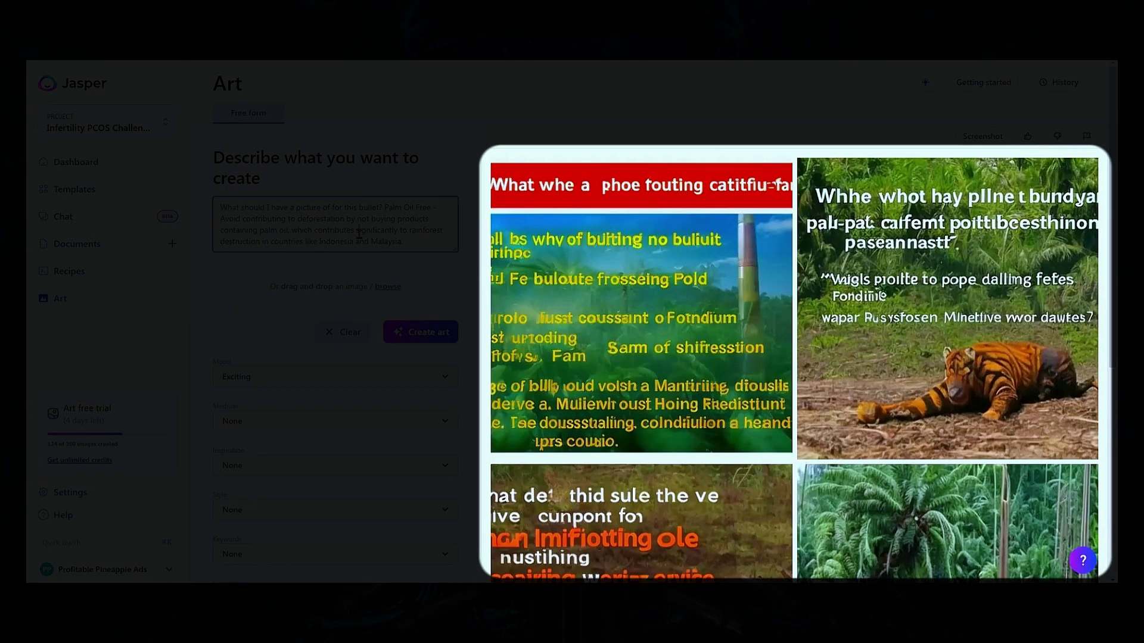
key(ctrl+a)
text(Great Source of Energy - Filled with essential vitamins, minerals, and healthy fats, this chocolate nut butter is perfect for an afternoon pick-me-up, first thing in the morning, or a late nate snack to avoid waking up at 2 am from hunger.)
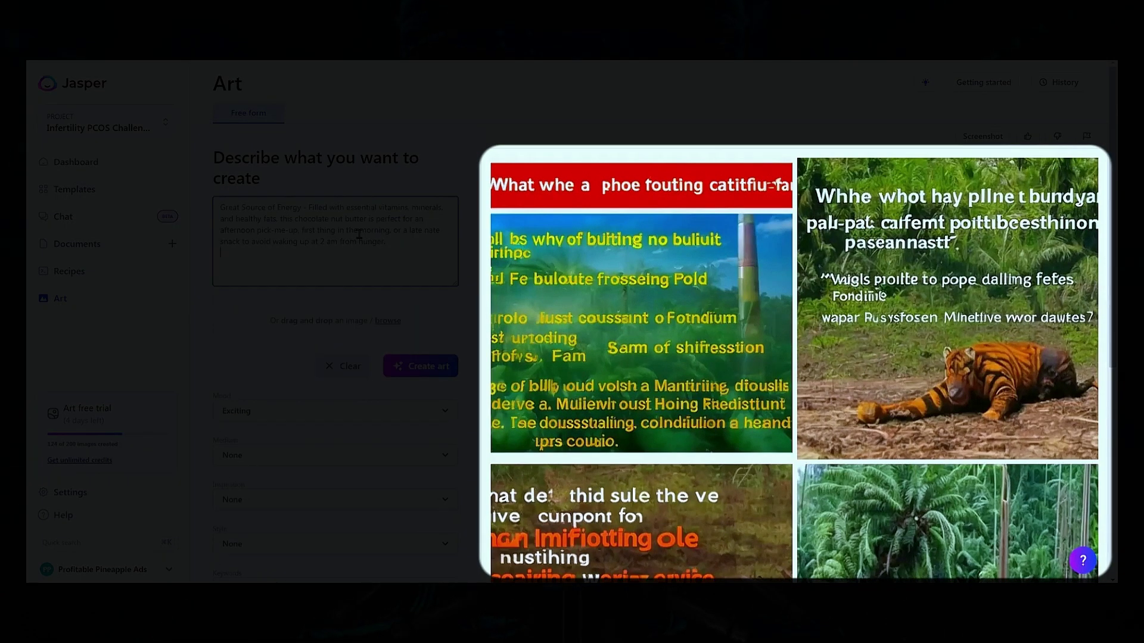
Reword the art prompt to "I need a photo of our new choclate nut butter spread that says on it as a captaion".
key(ctrl+Home)
text(I need a photo)
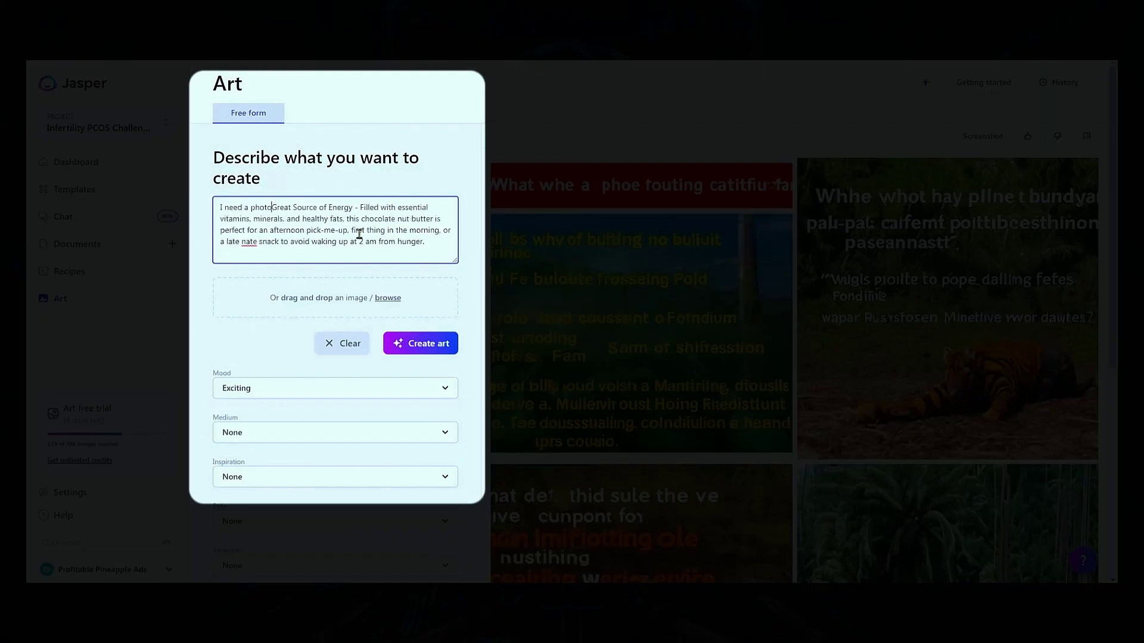
text( of)
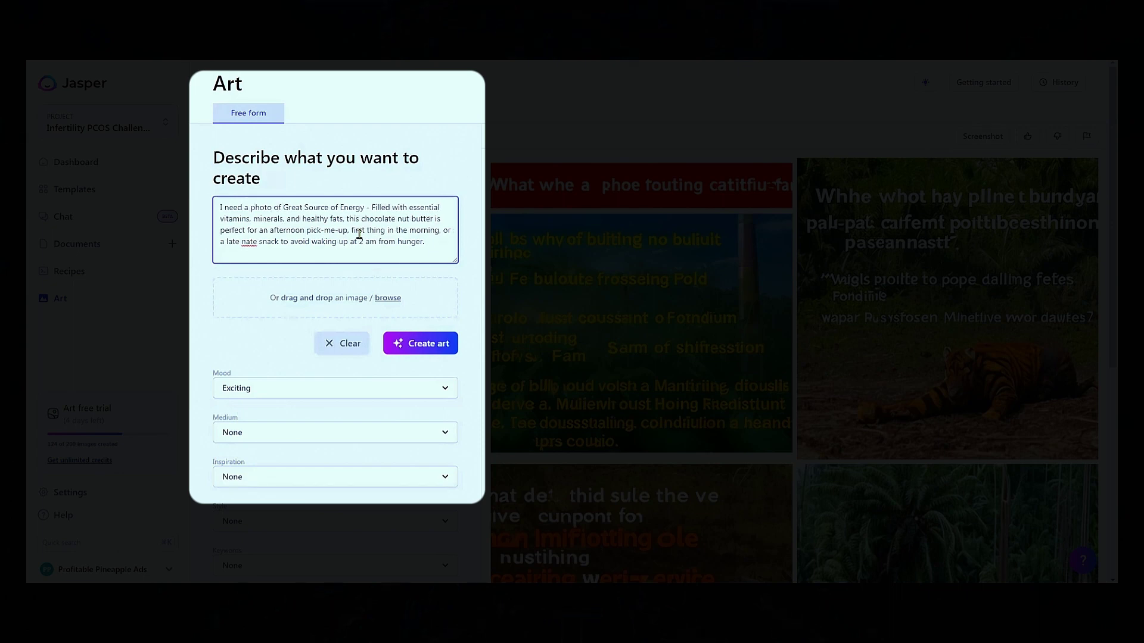
text( our new choc)
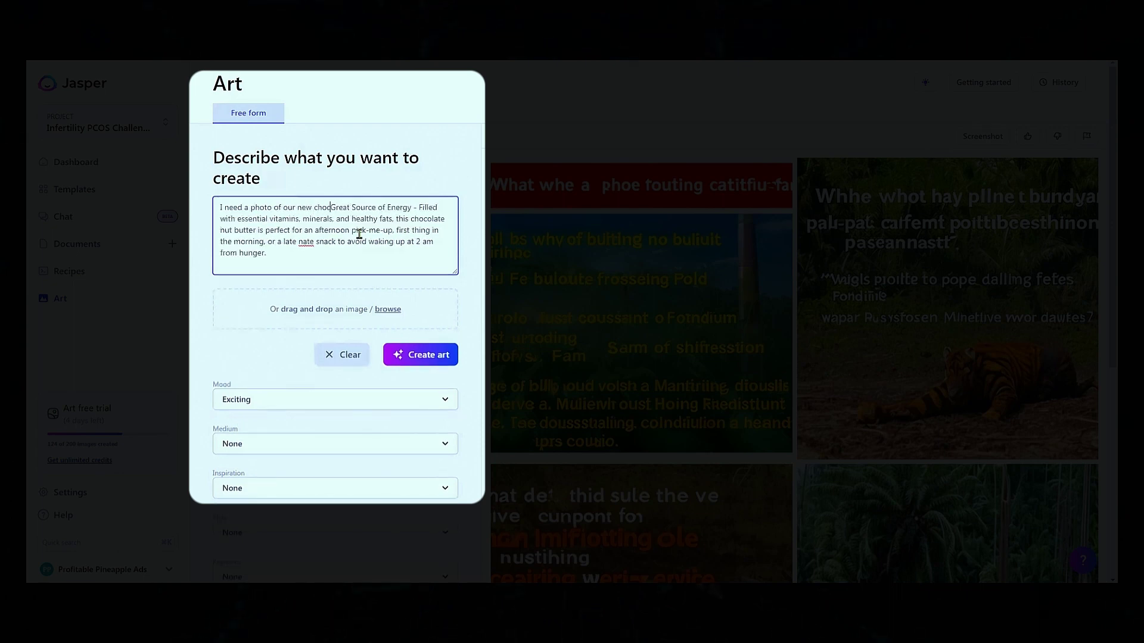
text(late nut butter sp)
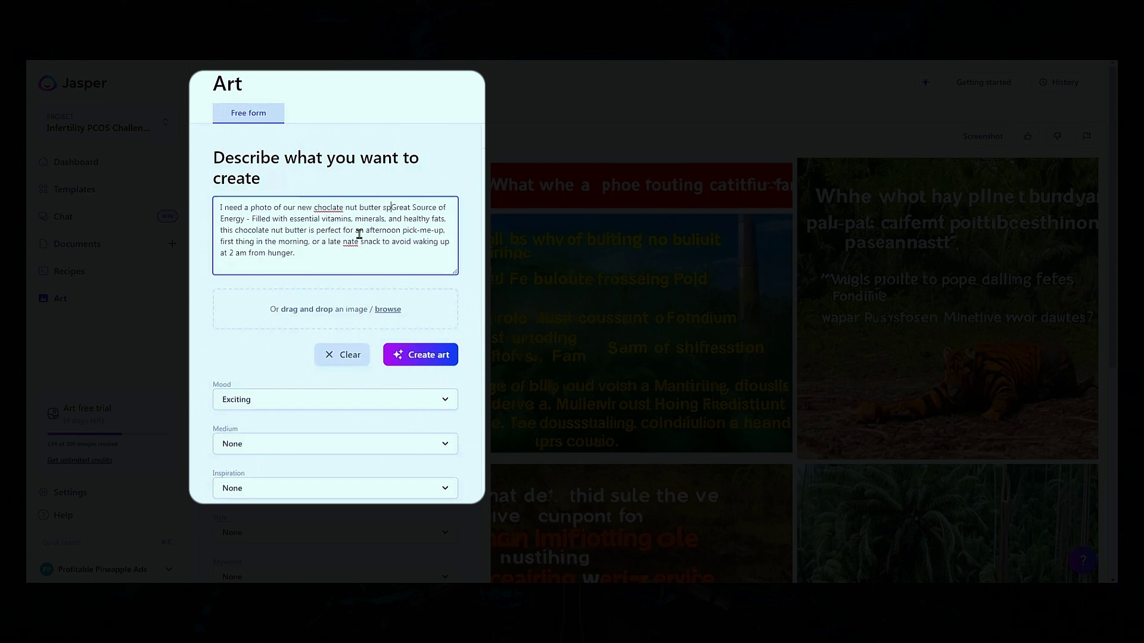
text(read that says )
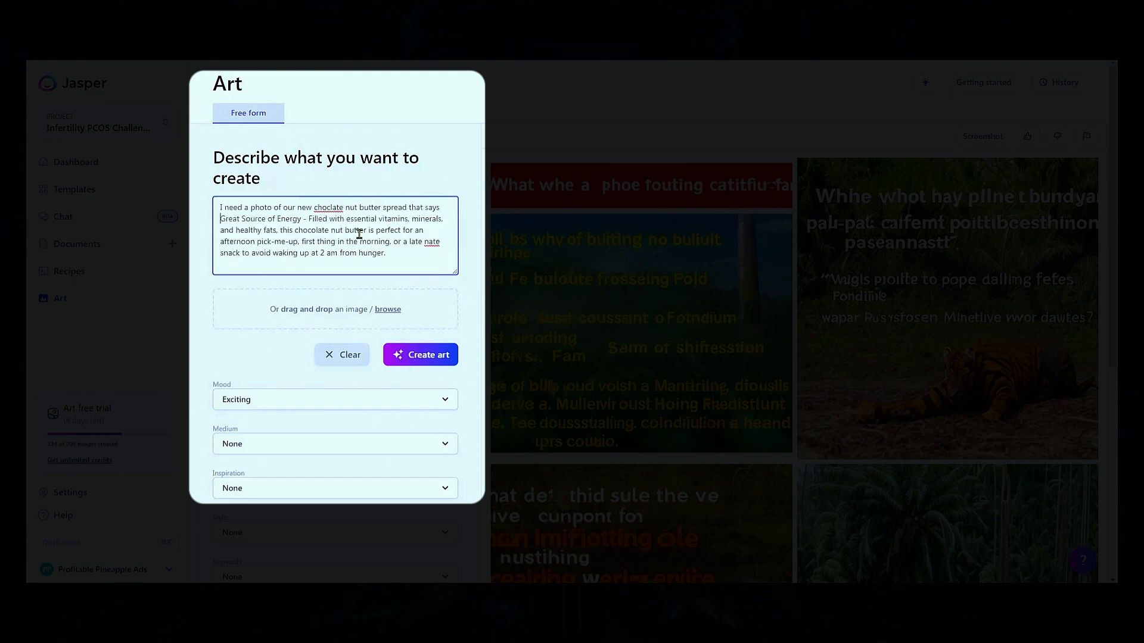
text(on it as a c)
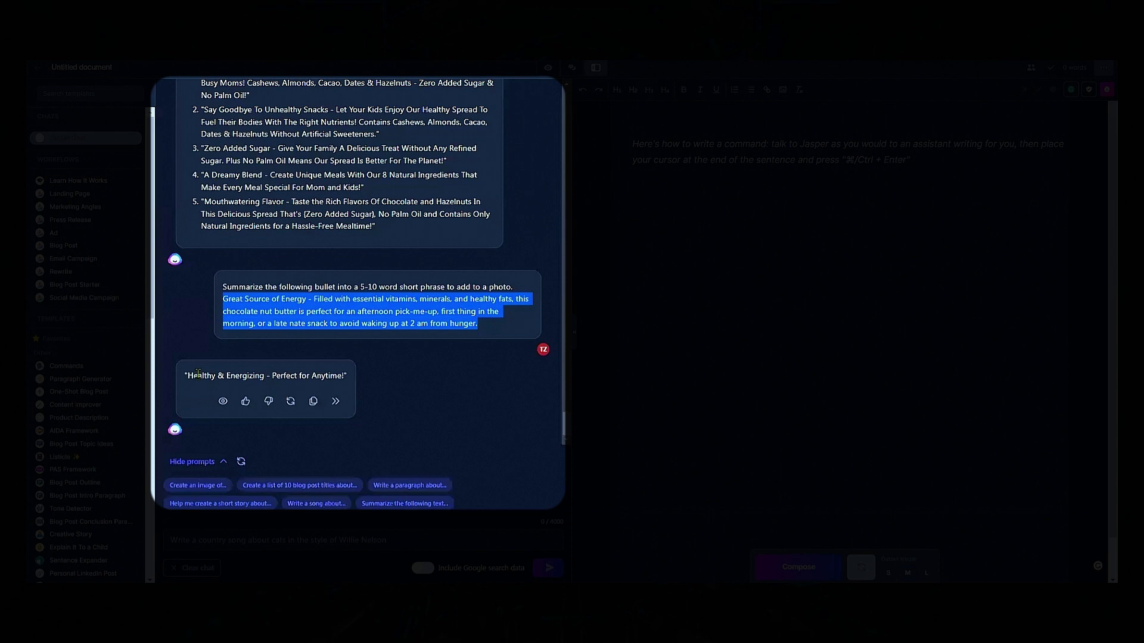
Add the chat's phrase "Healthy & Energizing - Perfect for Anytime" in quotes as the caption, generate the art and view the images.
drag(188, 376, 329, 375)
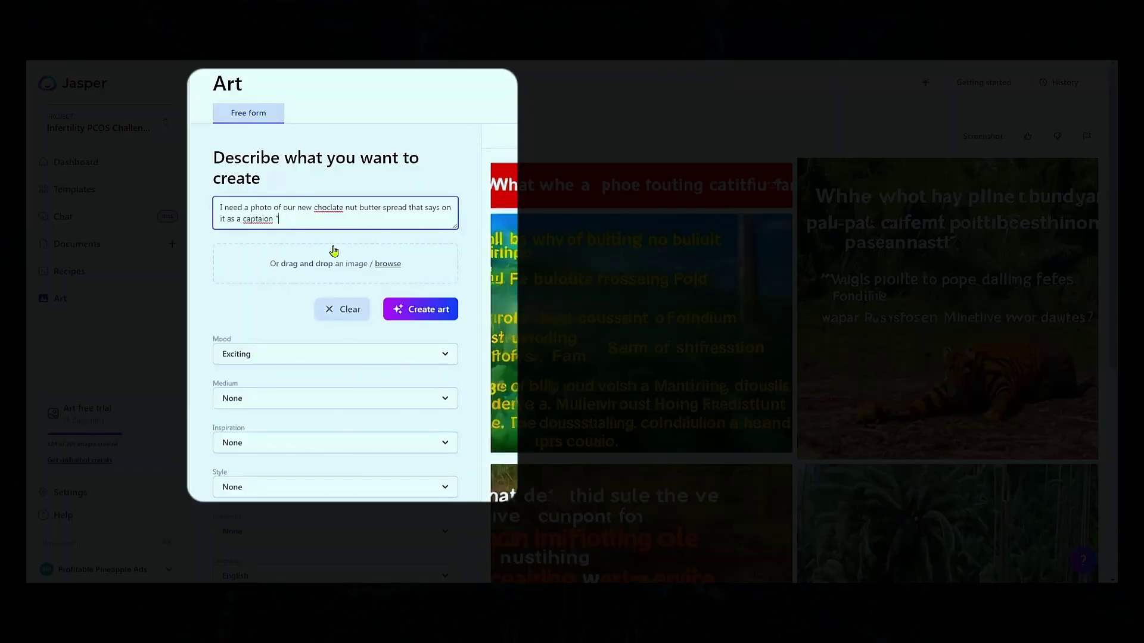
text(Healthy & Energizing - Perfect for Anytime)
text(")
click(421, 309)
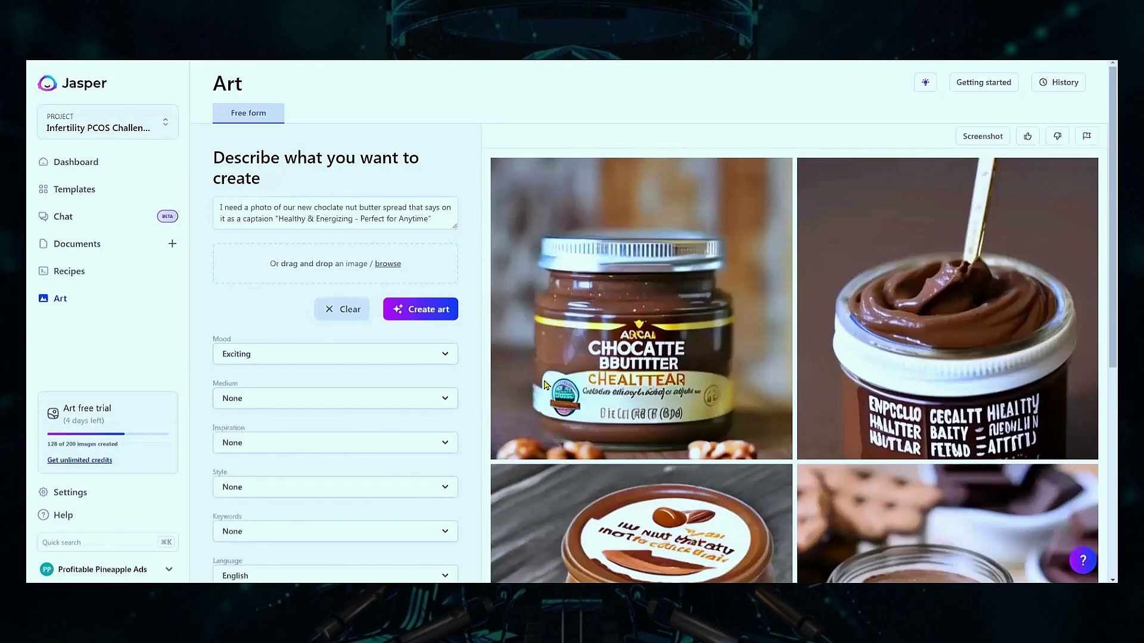
scroll(1003, 365, down, 2)
scroll(1004, 364, up, 1)
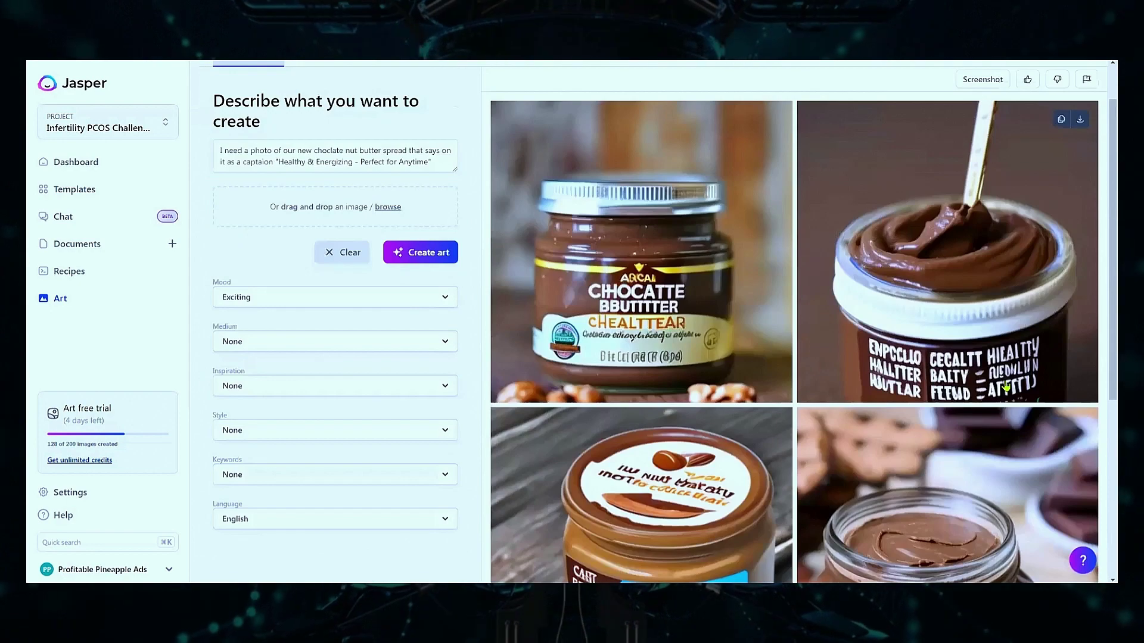
Replace the art prompt with "I need a photo that is our new chocolate nut butter spread on toast", generate the art and view the images.
scroll(935, 464, down, 2)
scroll(938, 471, up, 2)
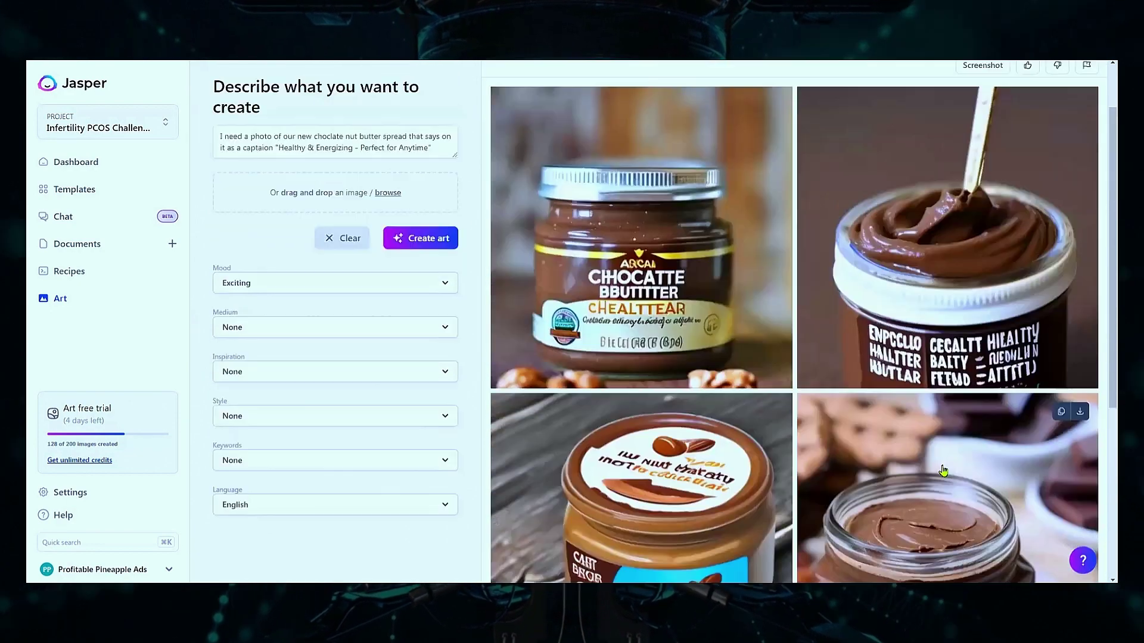
scroll(943, 478, up, 1)
drag(277, 218, 198, 210)
click(443, 220)
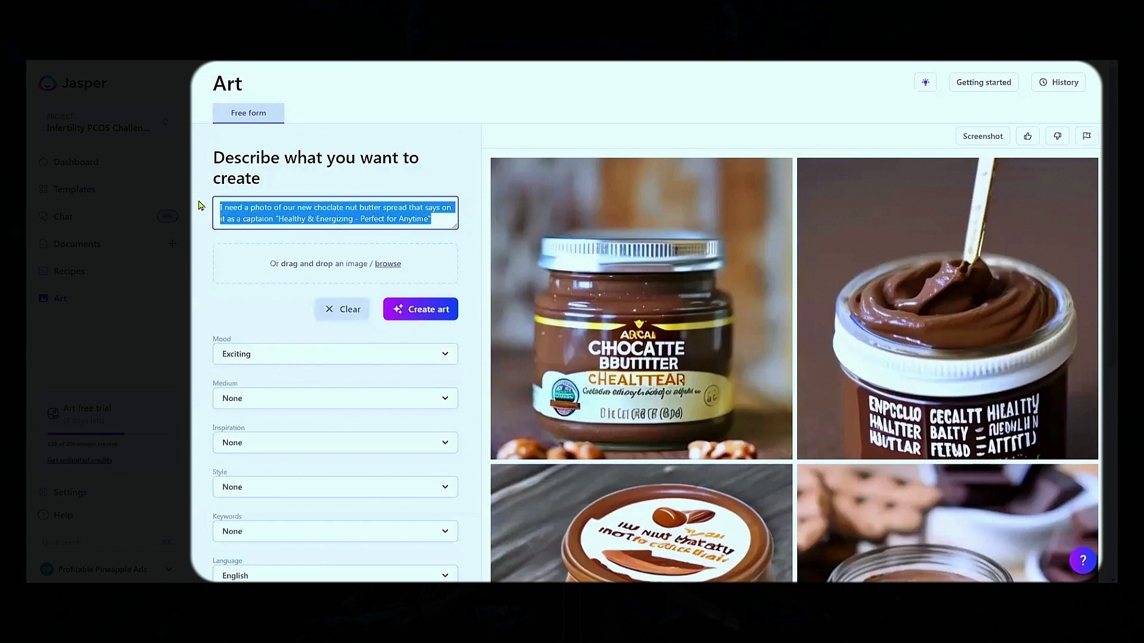
text(I need a photo that i)
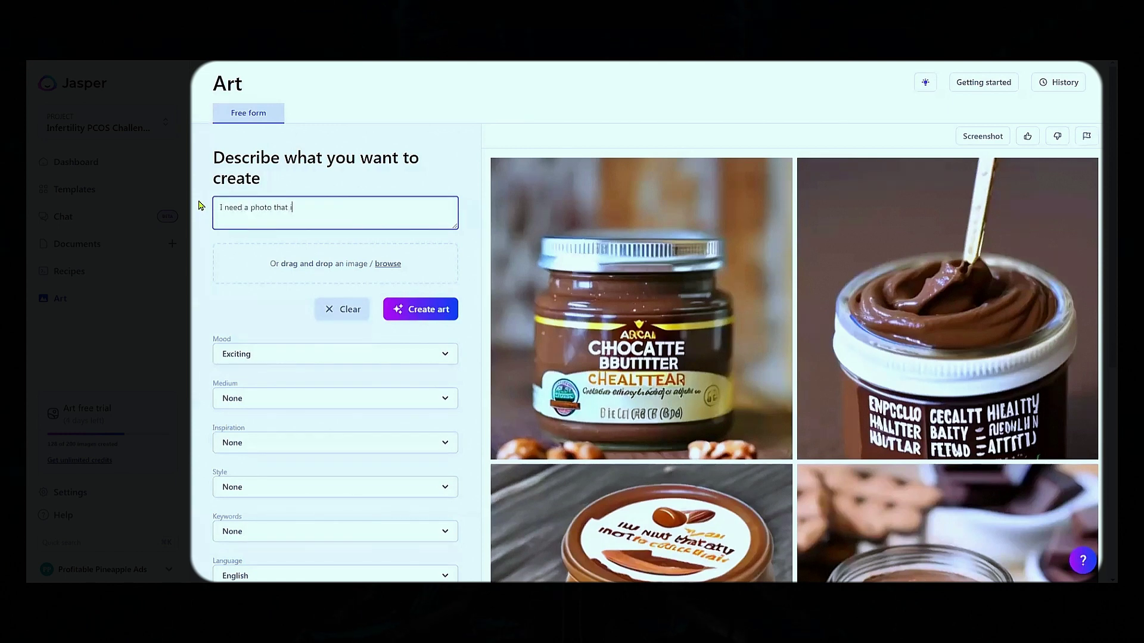
text(s our new chocolate nut butter spread on)
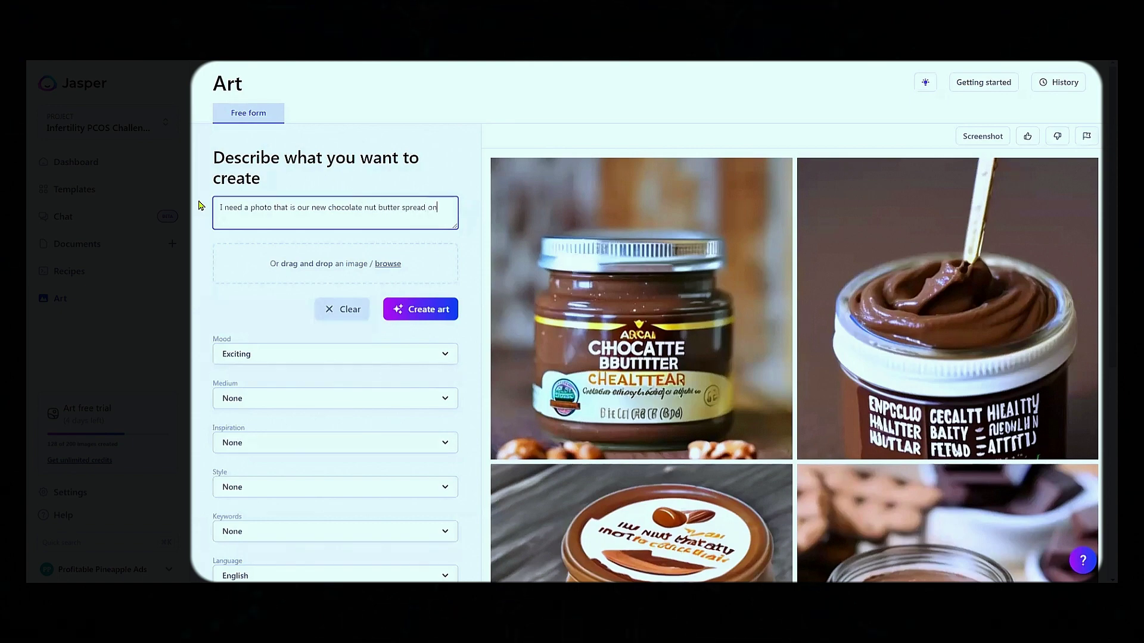
text( toast)
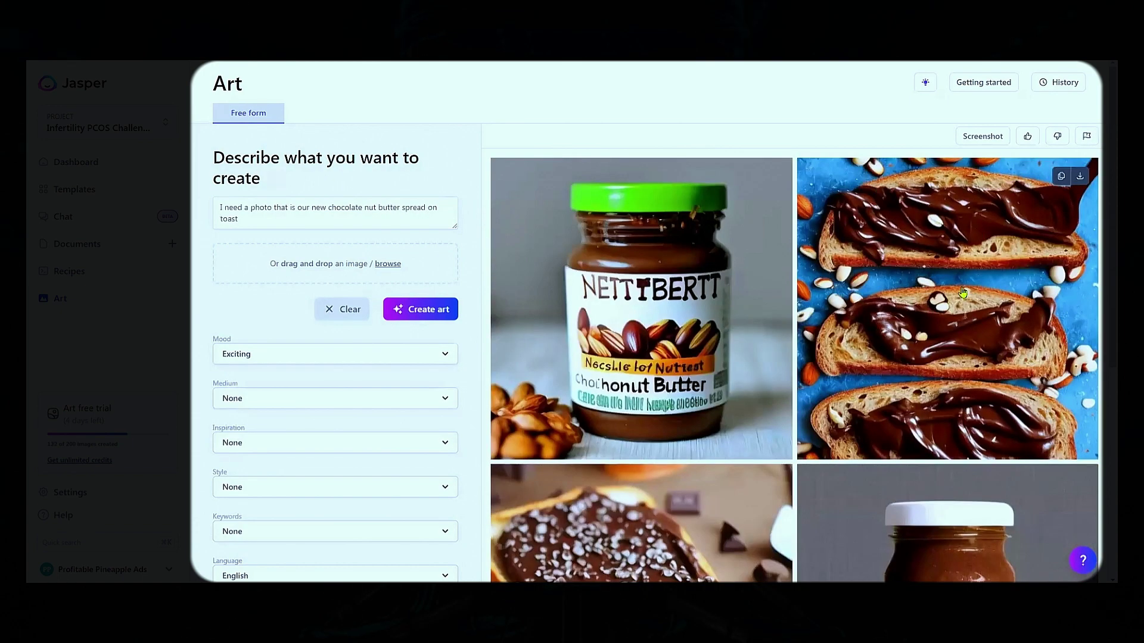
scroll(963, 292, down, 3)
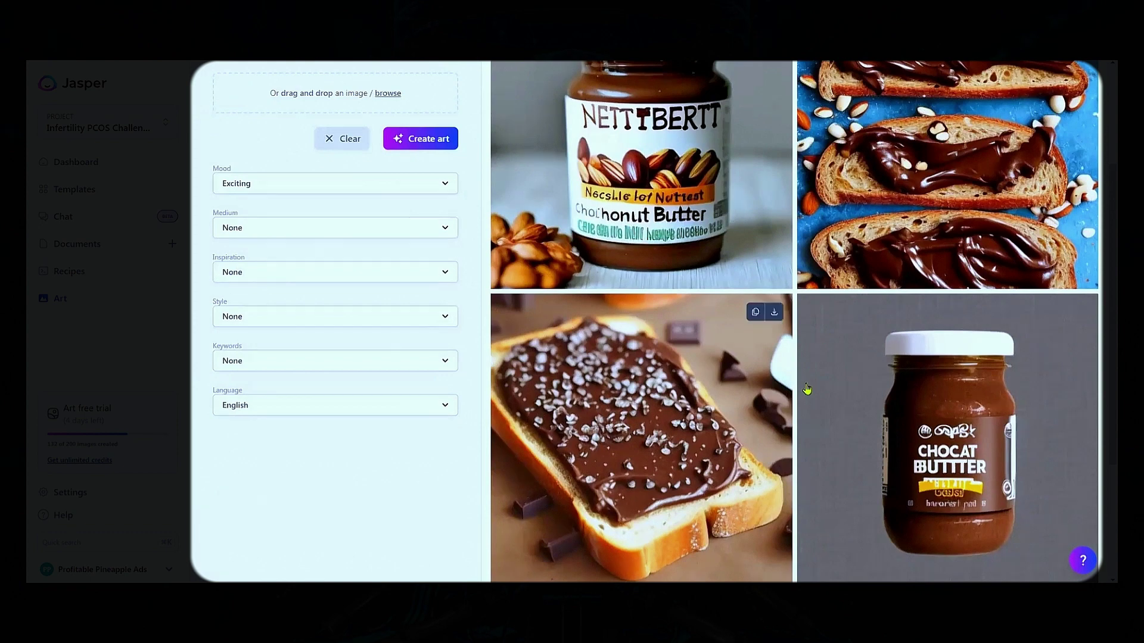
Extend the art prompt with "being eaten by a 5 year old girl looking at the camera", generate the art and view the images.
scroll(280, 255, up, 2)
click(311, 163)
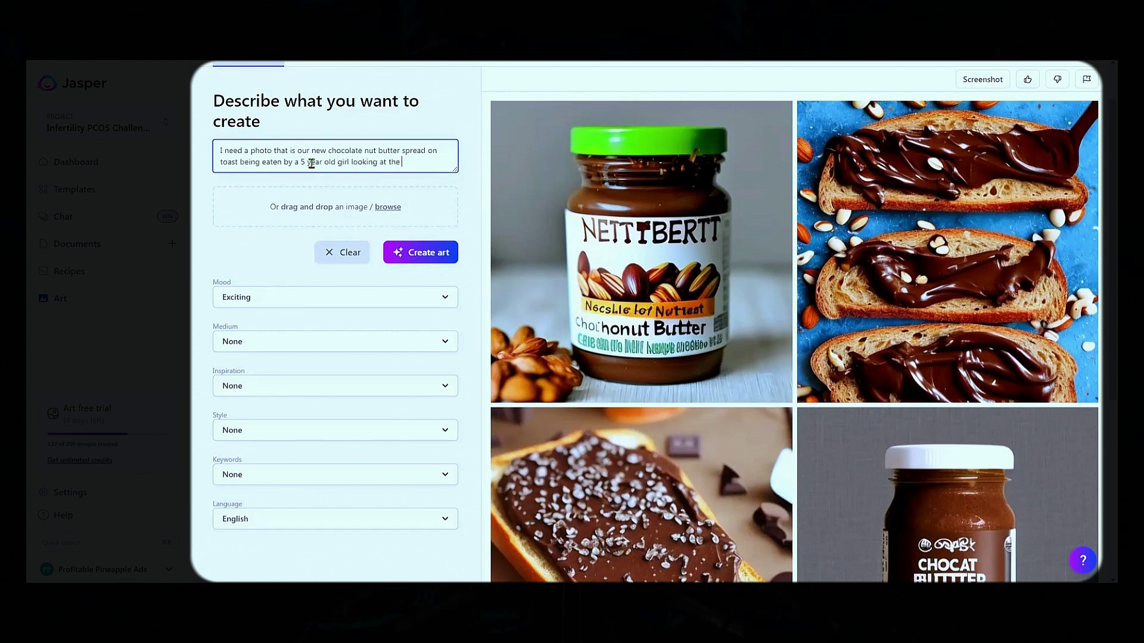
click(420, 256)
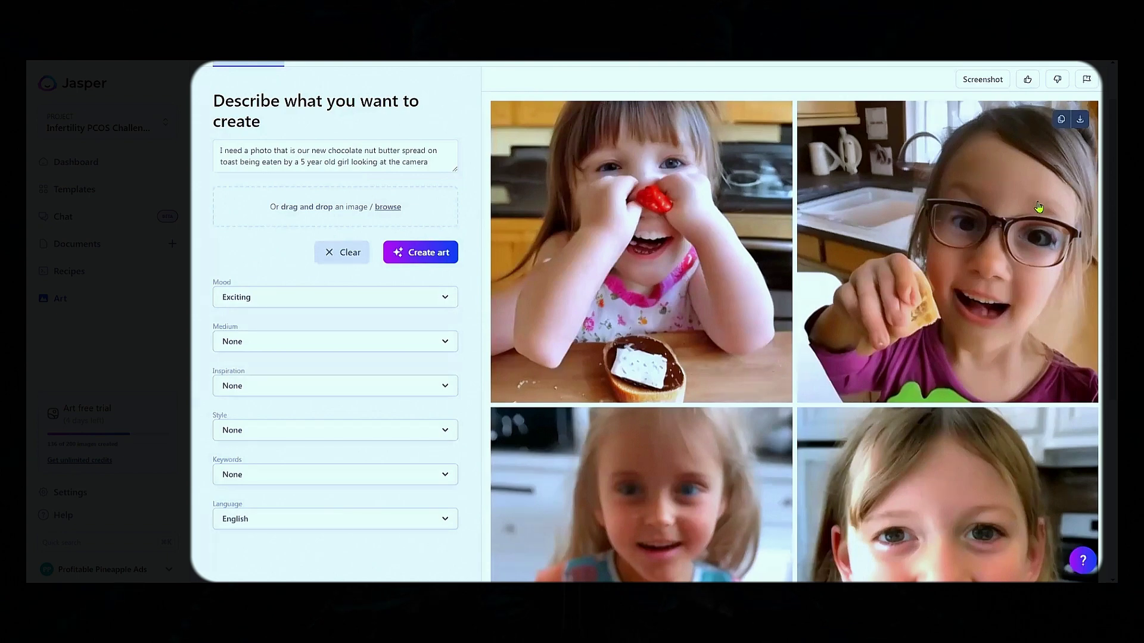
scroll(1041, 210, down, 4)
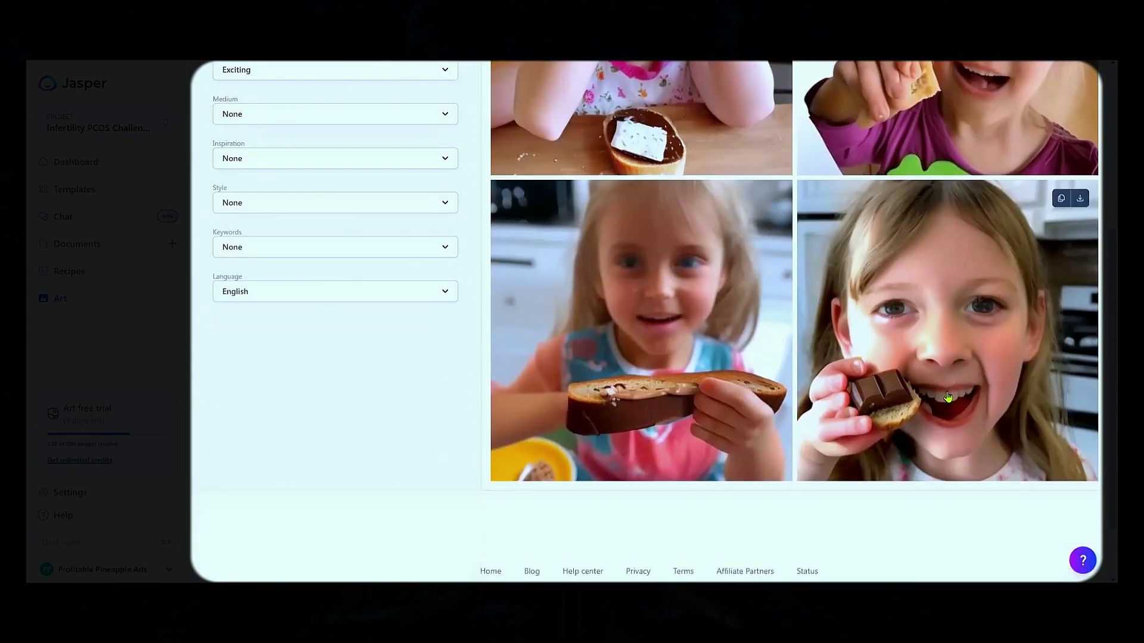
scroll(966, 416, up, 5)
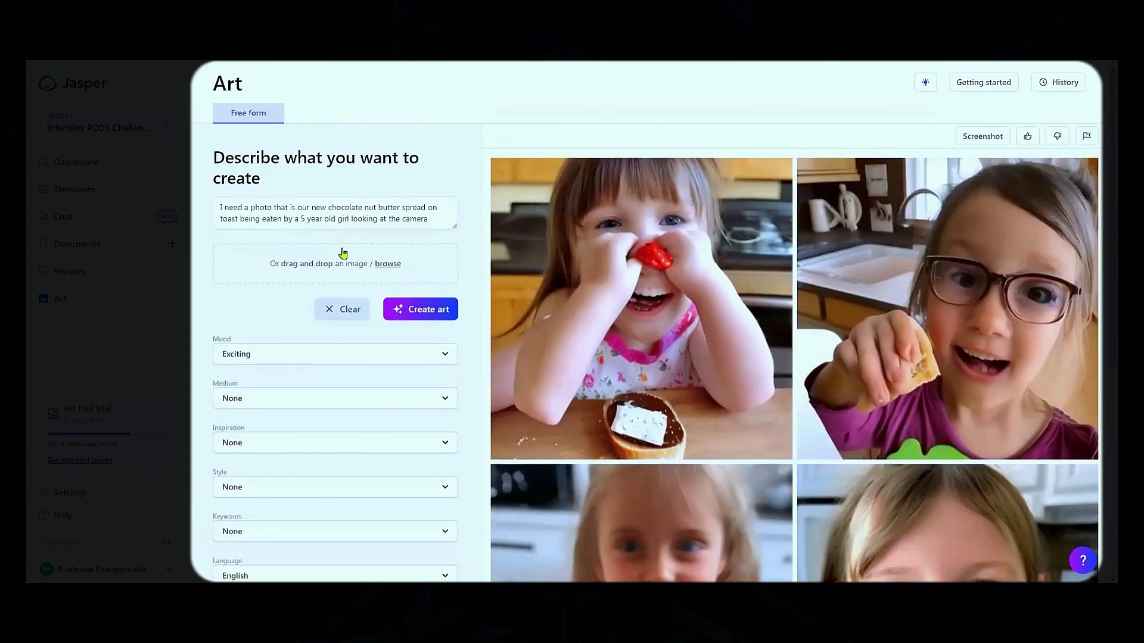
Change "at" to "away" in the prompt's "looking at the camera", regenerate the art and view the images.
double_click(381, 220)
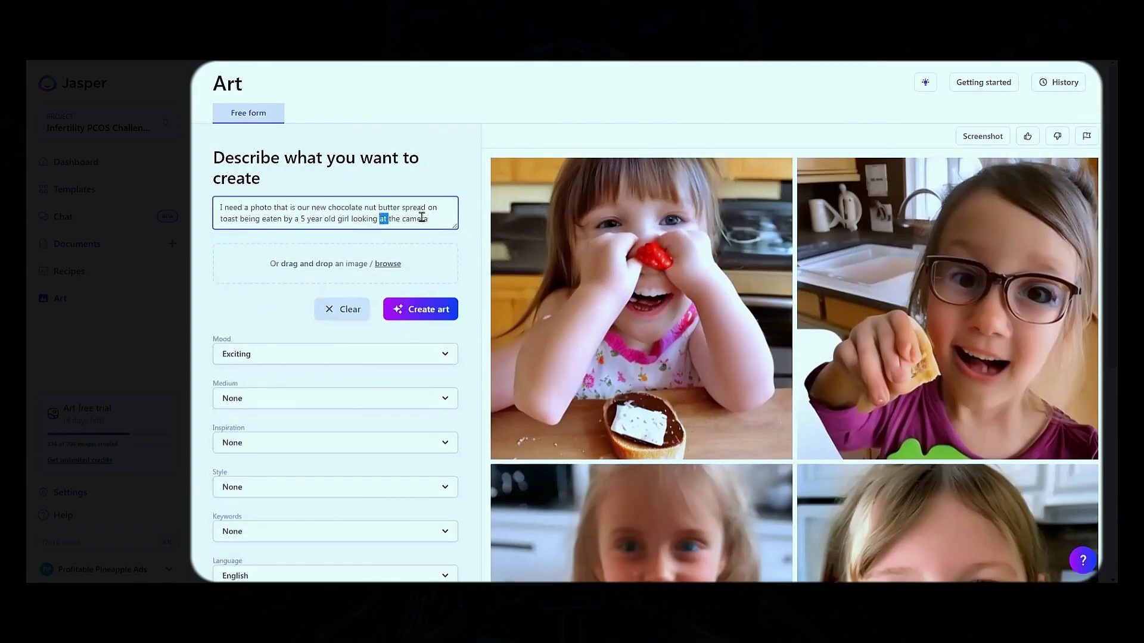
text(away)
click(413, 310)
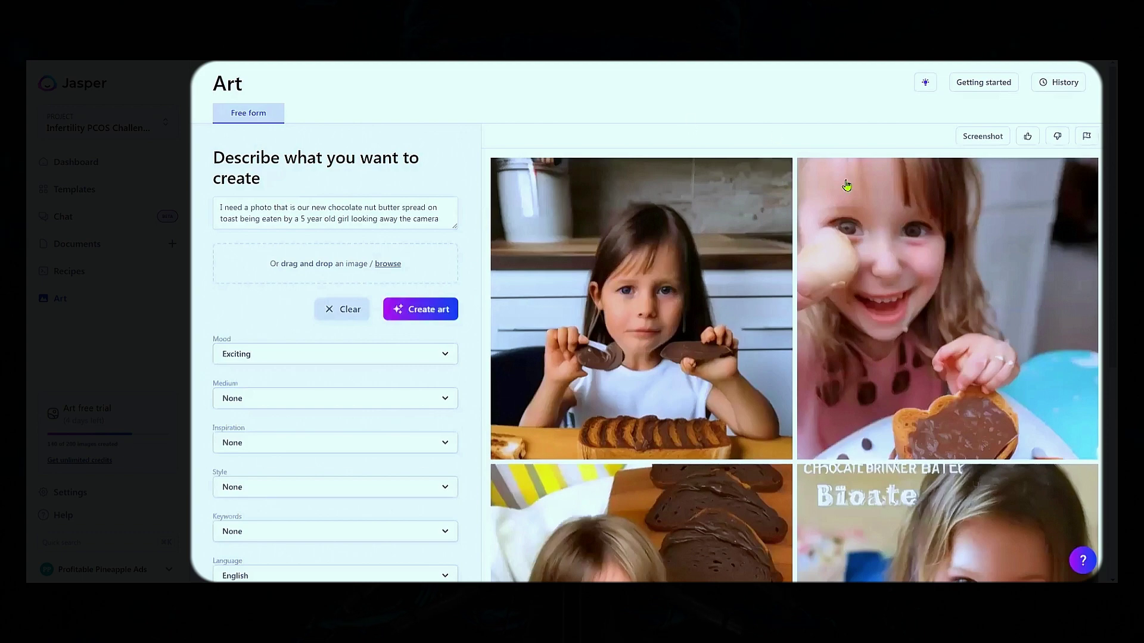
scroll(848, 184, down, 4)
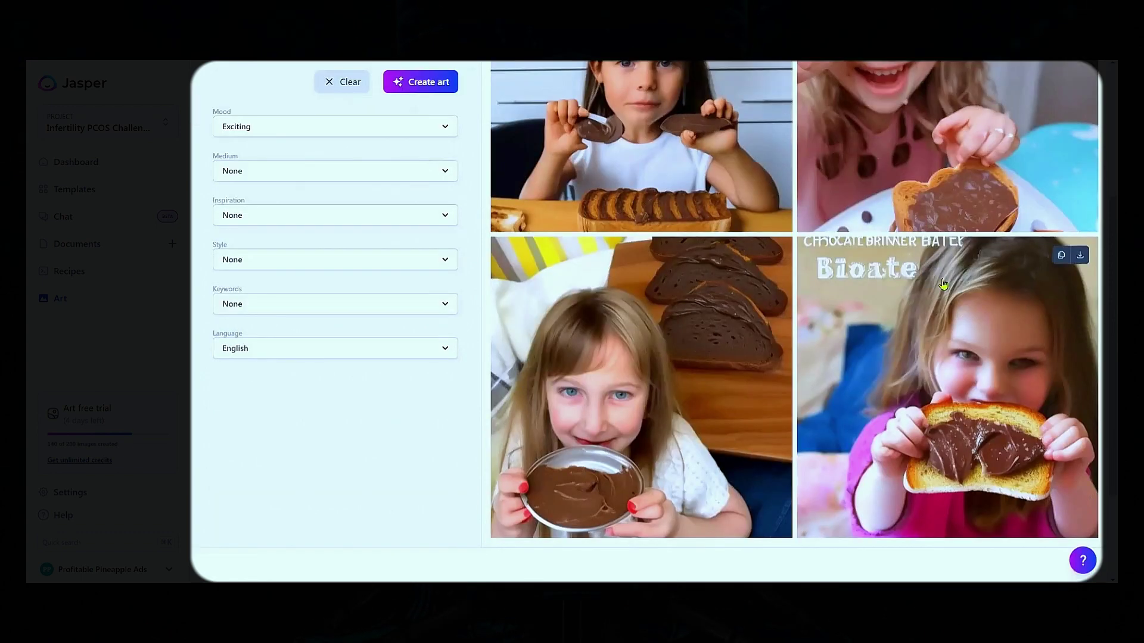
scroll(938, 284, up, 1)
scroll(683, 211, down, 1)
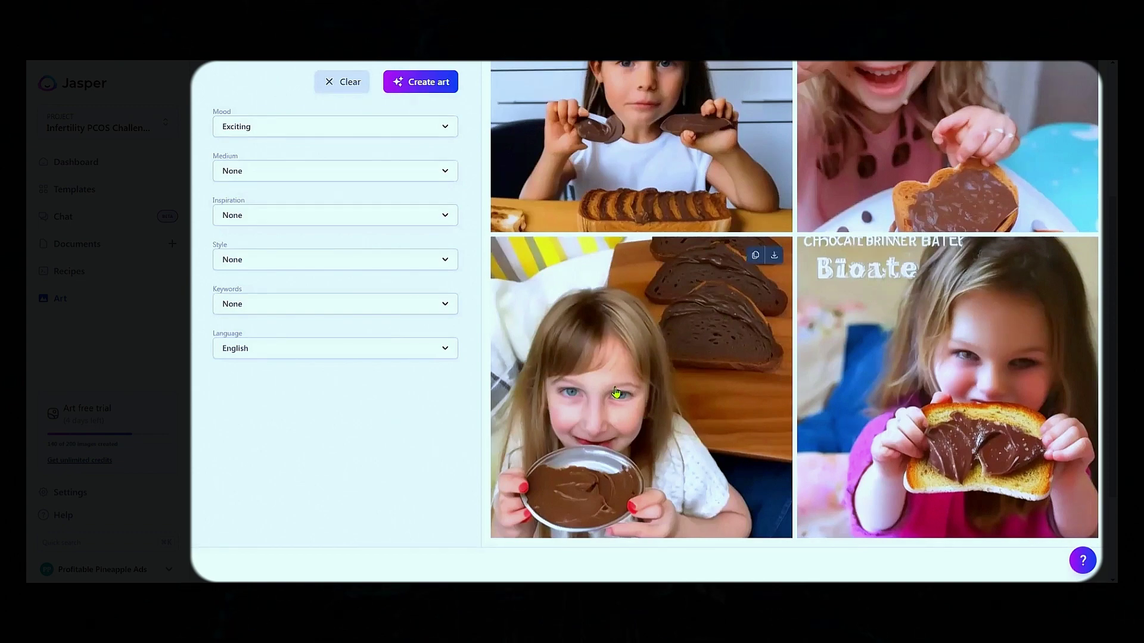
scroll(596, 427, up, 4)
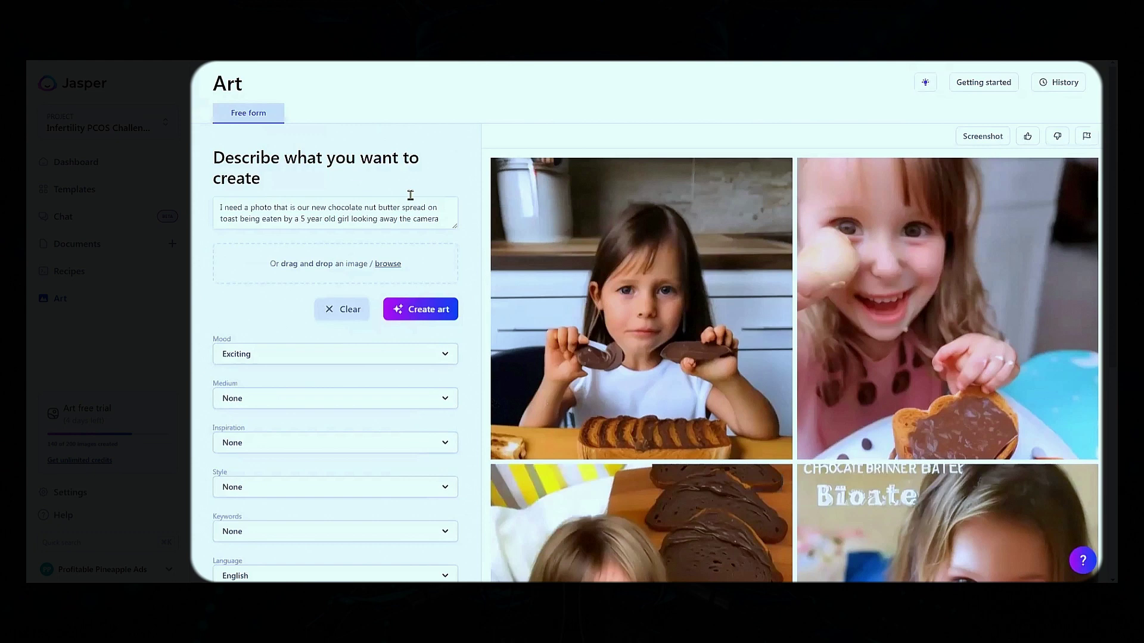
Switch to the notes document and examine the Photos prompts and sample images for the No Added Sugar and Palm Oil Free bullets.
triple_click(343, 207)
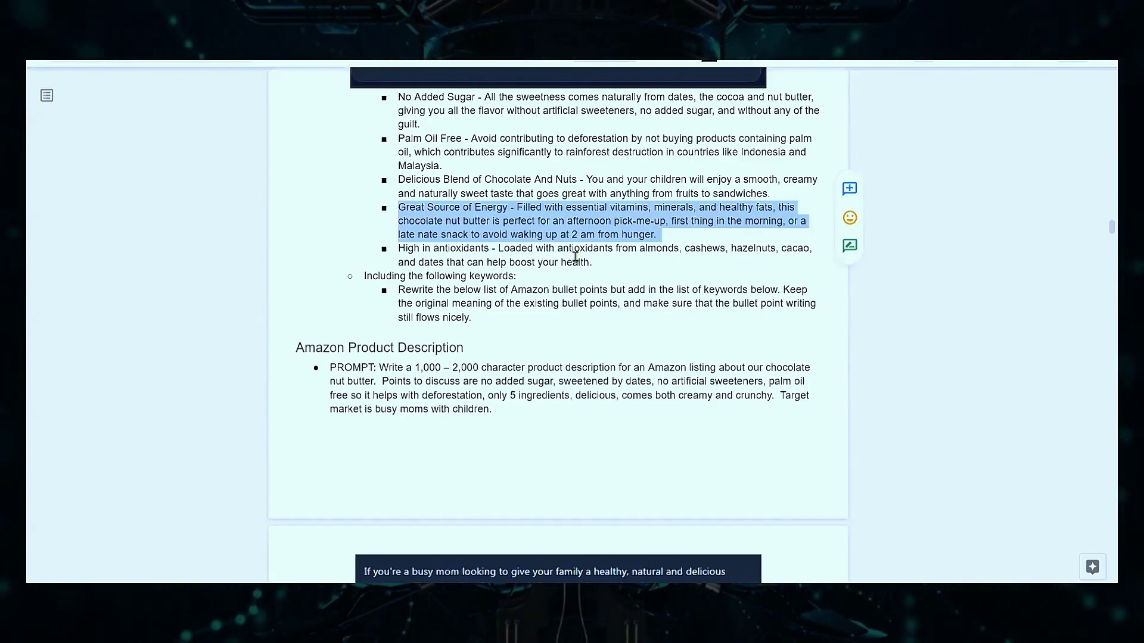
scroll(602, 275, down, 20)
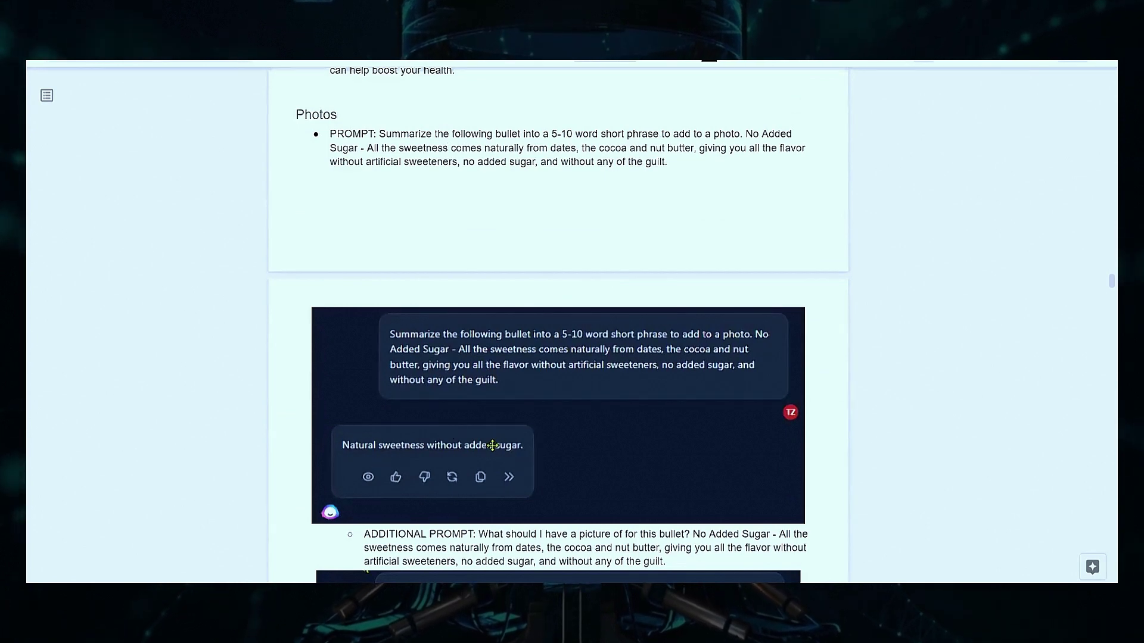
scroll(558, 415, down, 3)
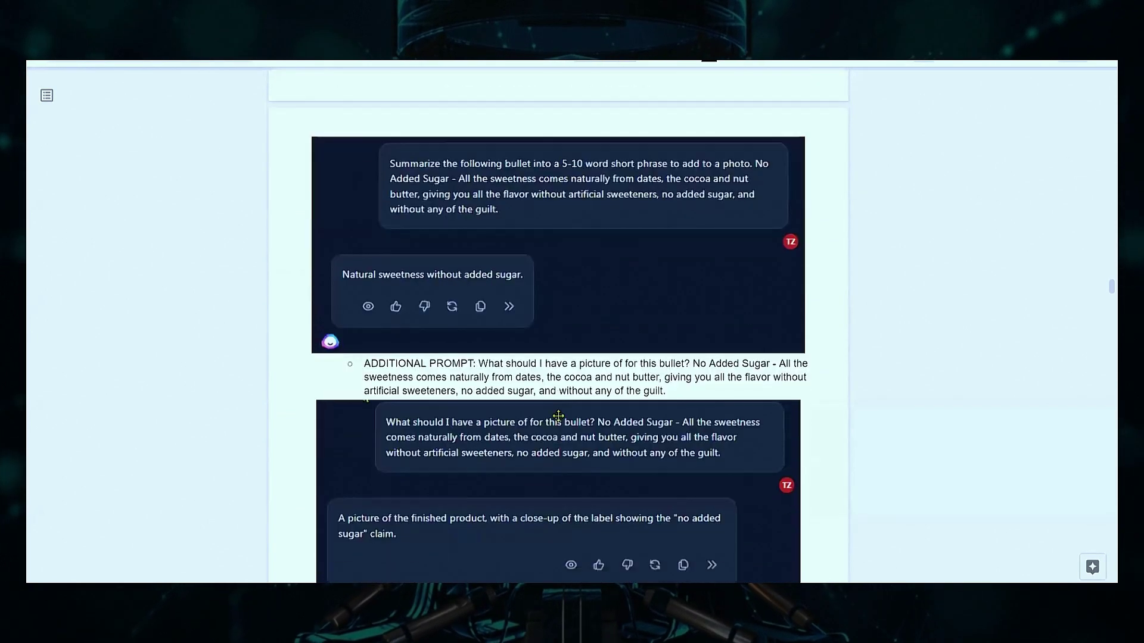
scroll(444, 439, down, 1)
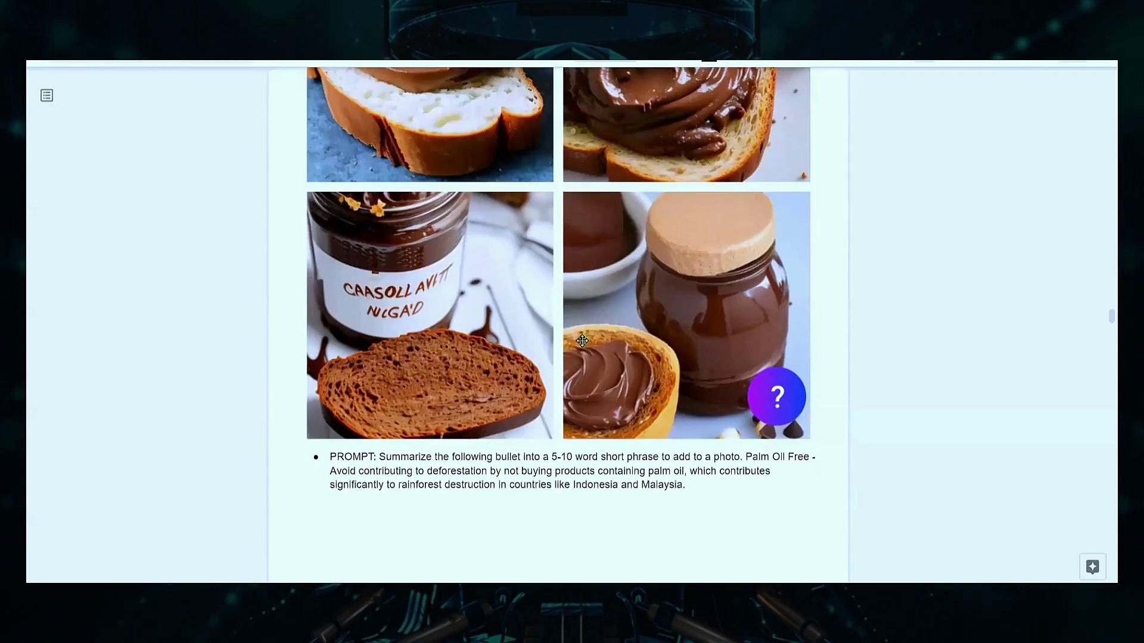
scroll(582, 341, down, 4)
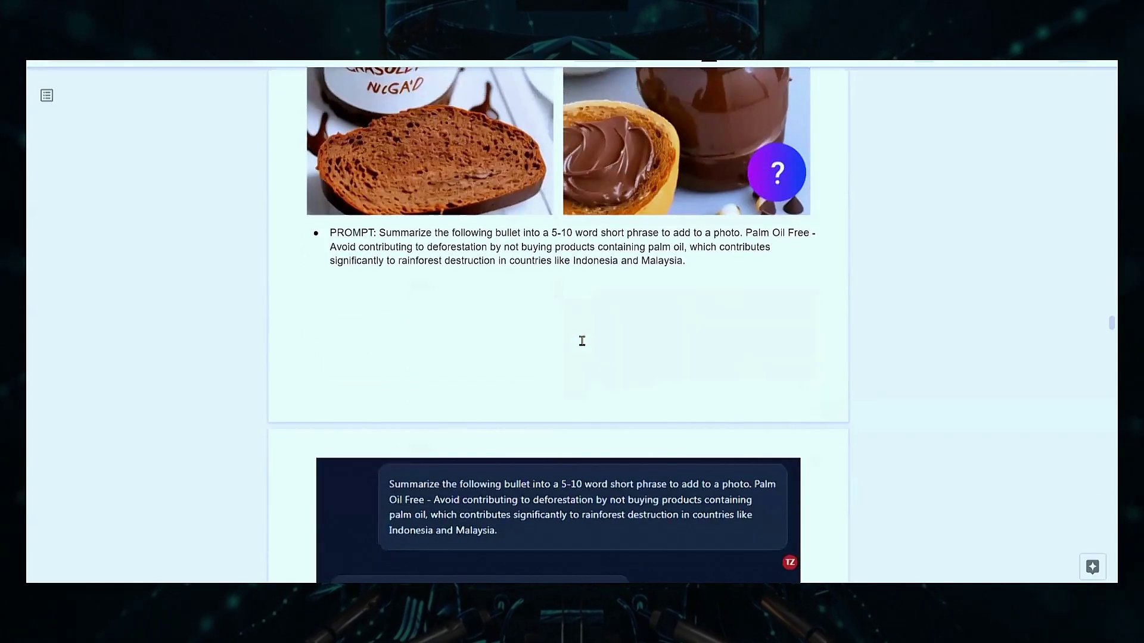
scroll(582, 341, down, 2)
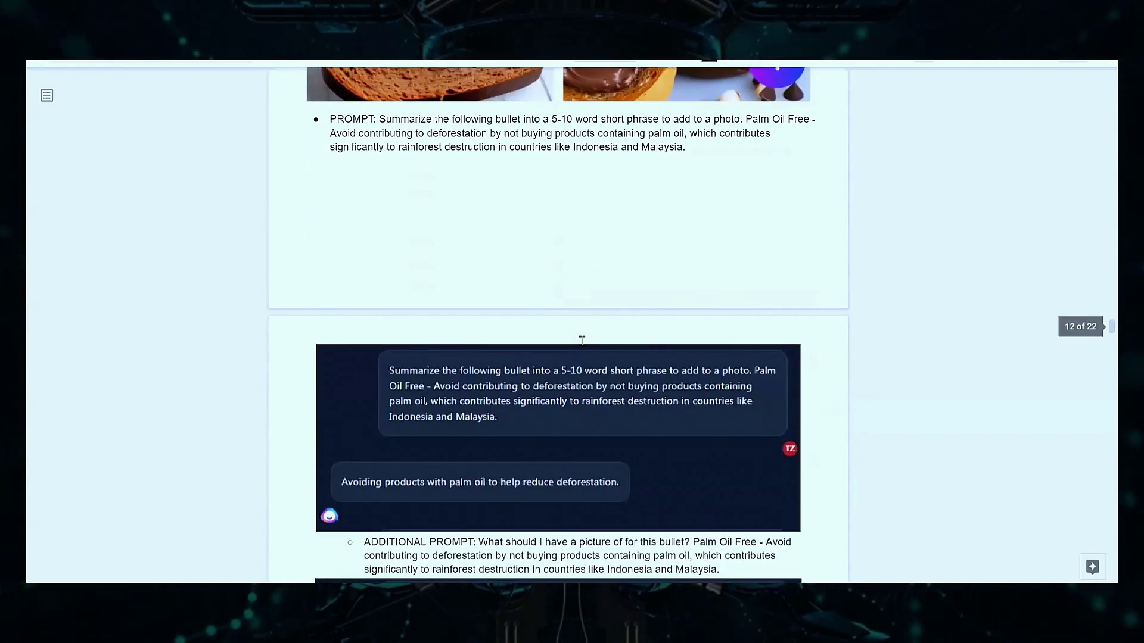
scroll(582, 341, down, 5)
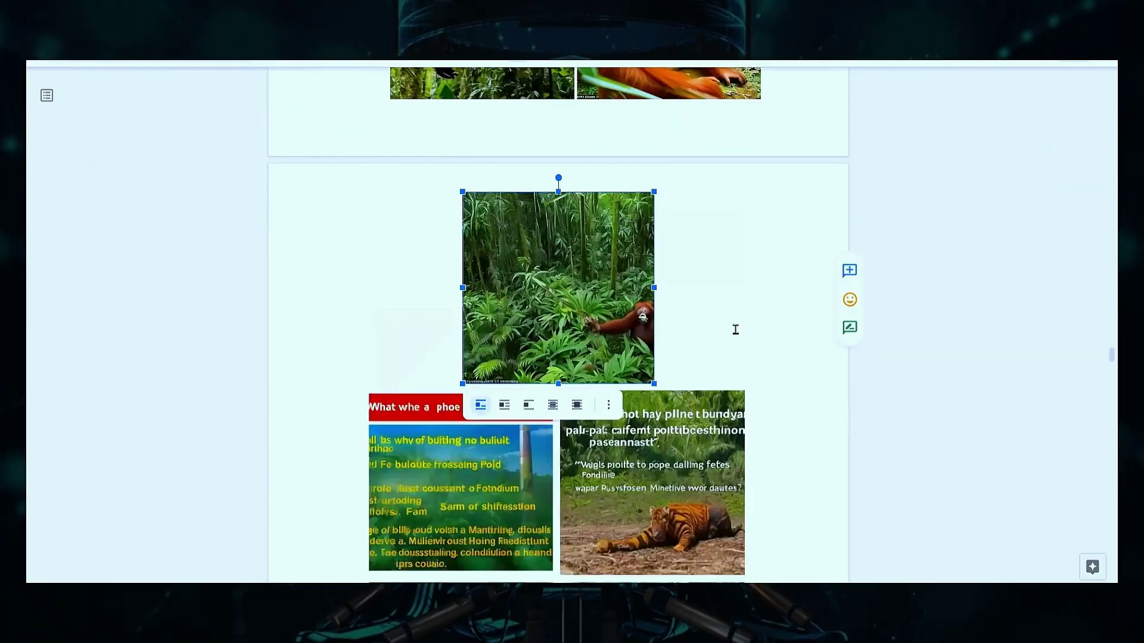
scroll(736, 331, down, 3)
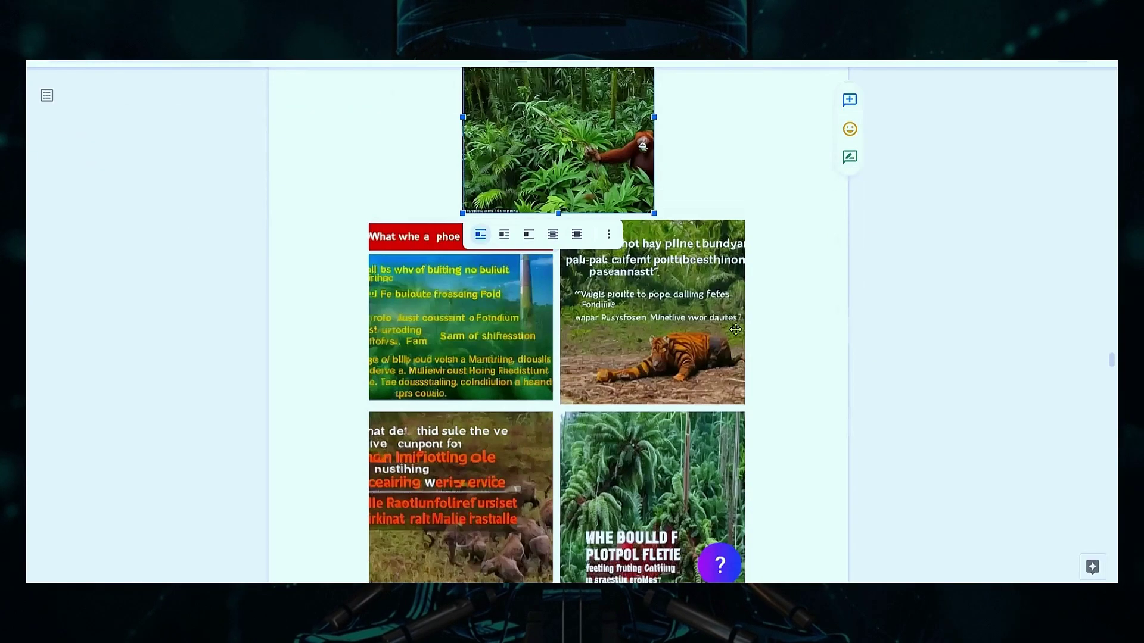
click(697, 376)
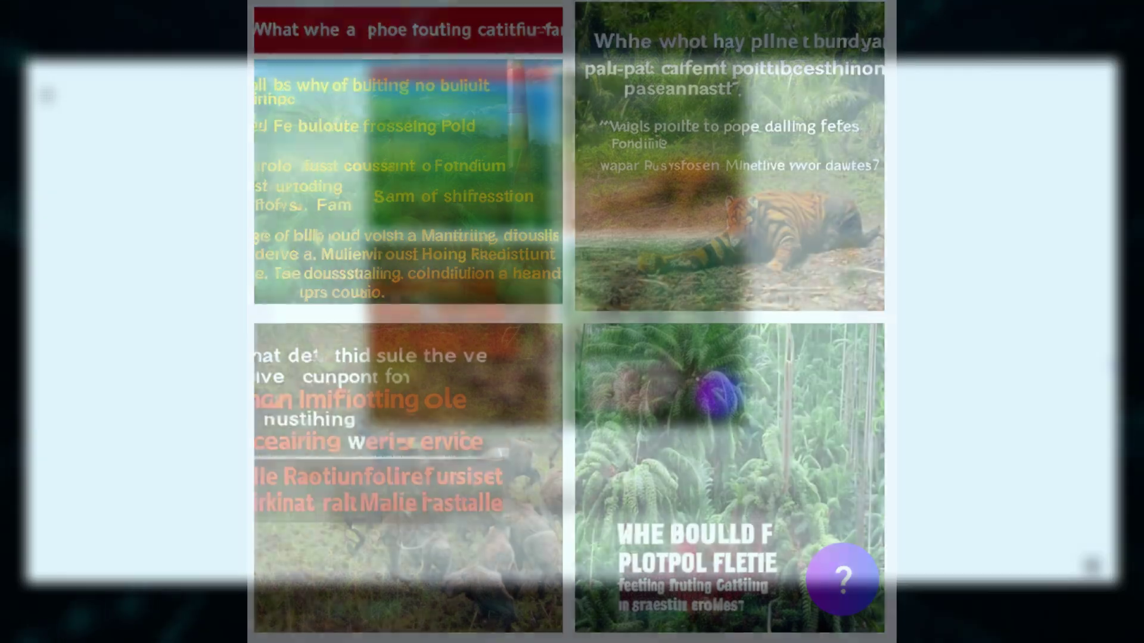
Read the notes' Optimize existing listings prompt for a funnier title and the prompt for translating the product title into Spanish.
scroll(544, 360, down, 6)
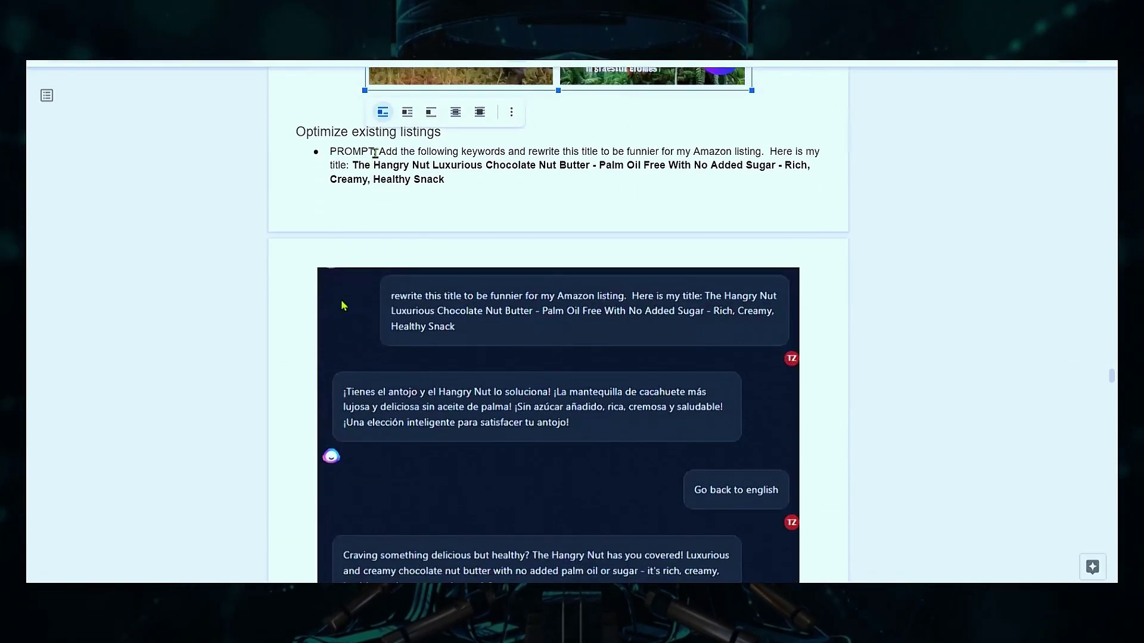
drag(379, 152, 444, 181)
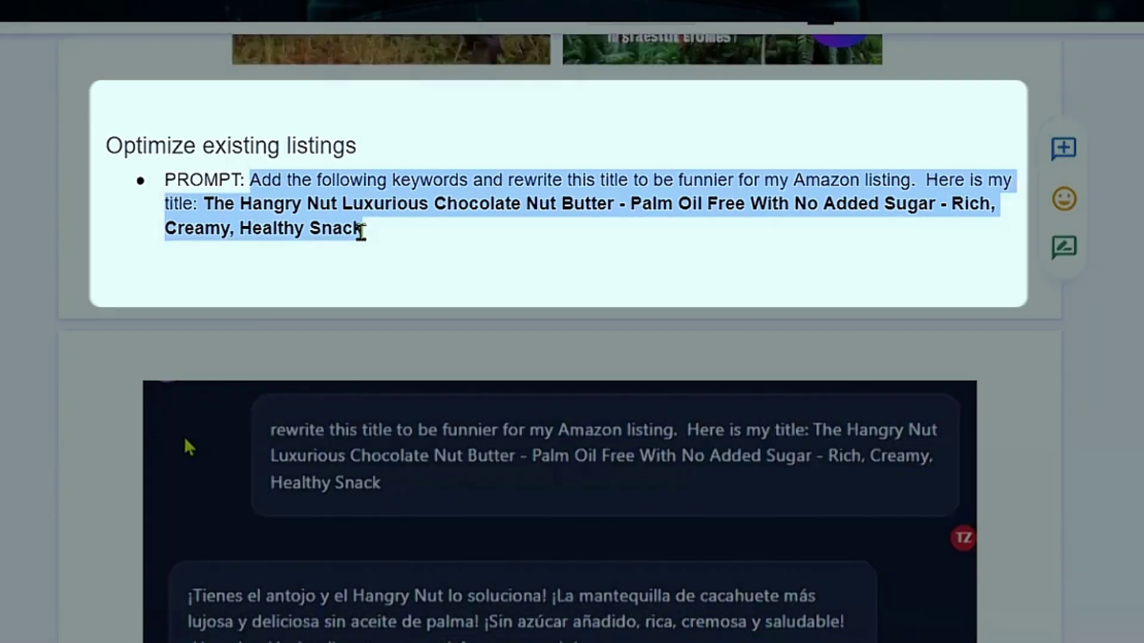
scroll(365, 243, down, 10)
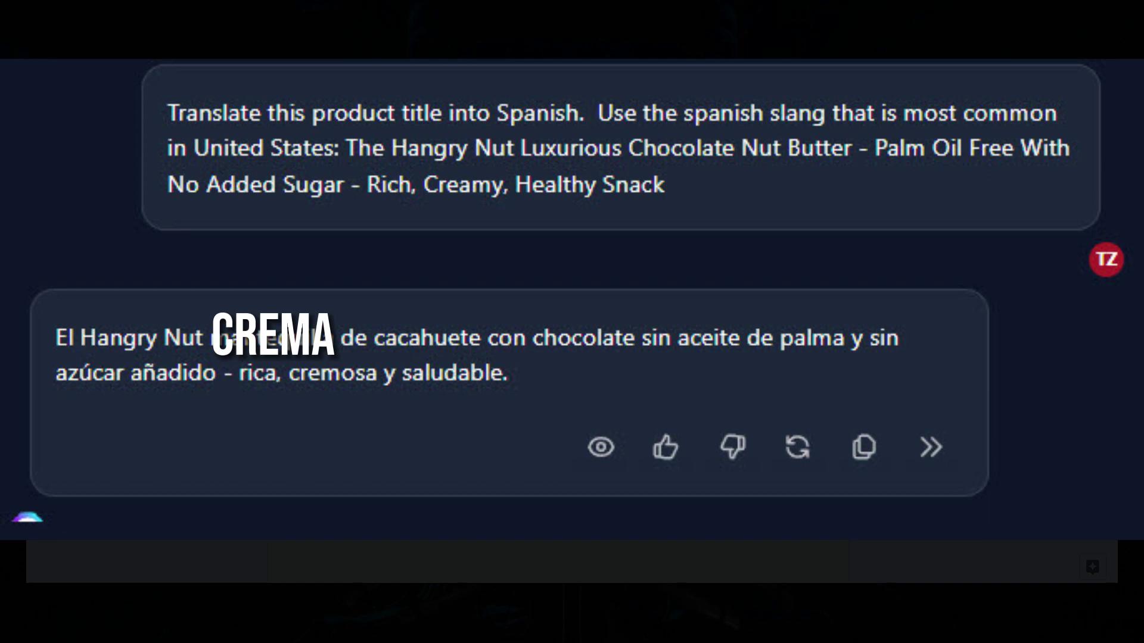
Go back through the notes to the Filling in backend searches prompt.
scroll(544, 363, up, 5)
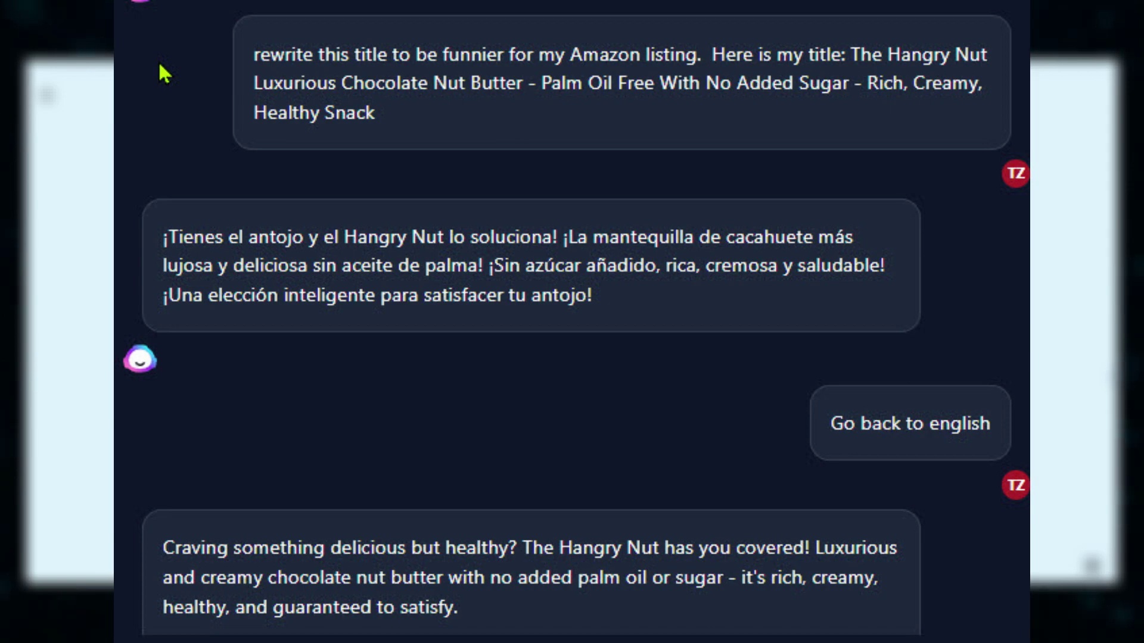
scroll(792, 334, up, 15)
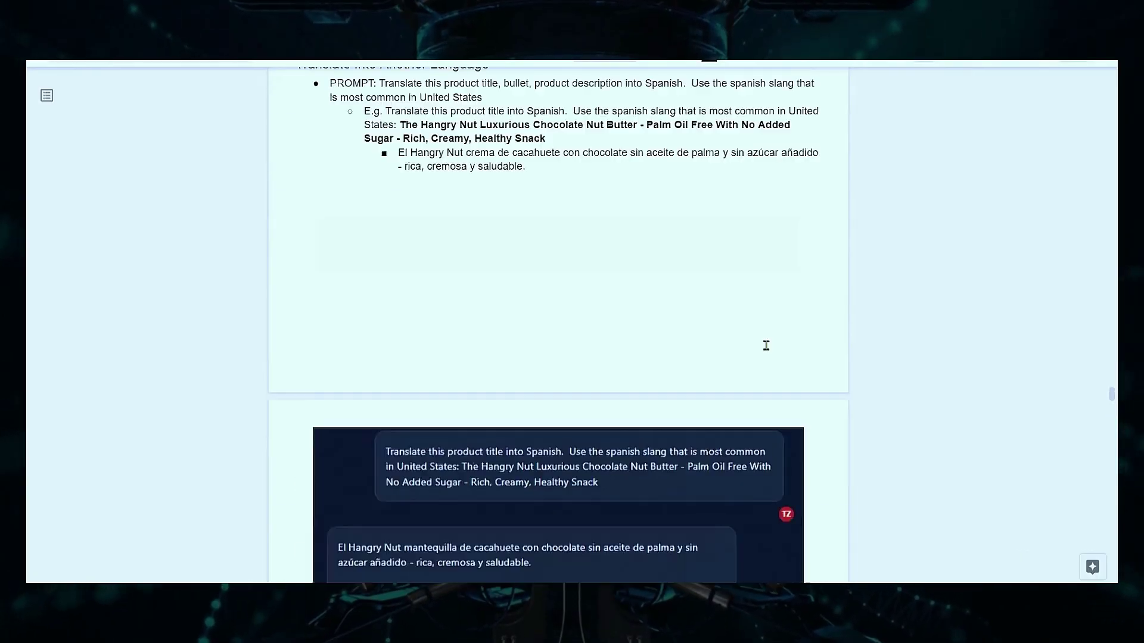
scroll(768, 349, up, 15)
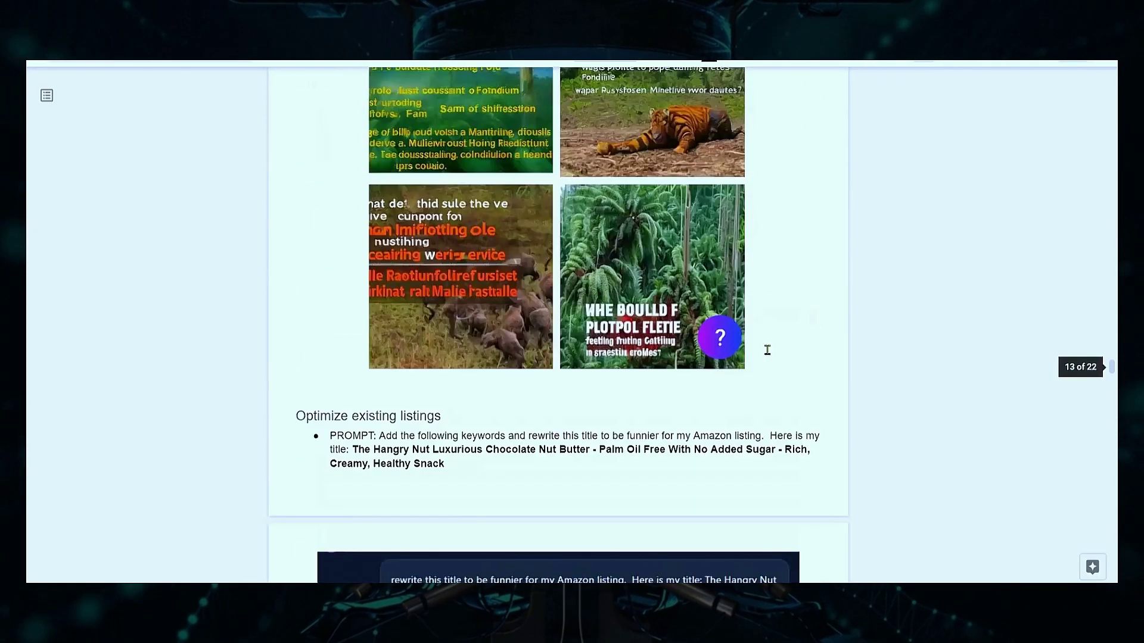
scroll(767, 349, up, 10)
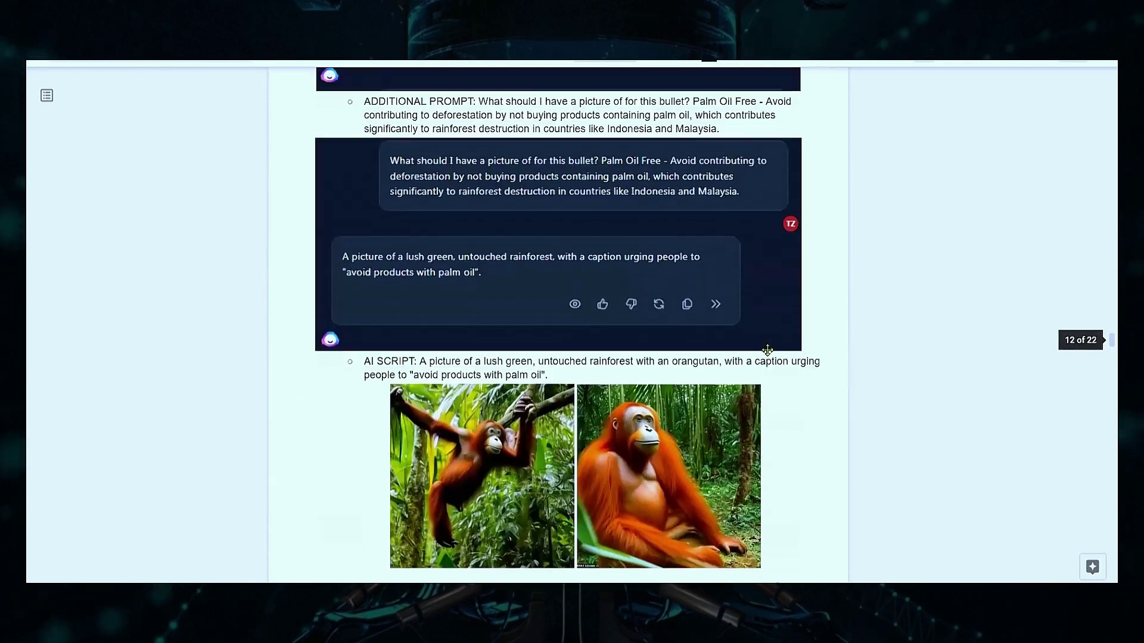
scroll(767, 349, up, 15)
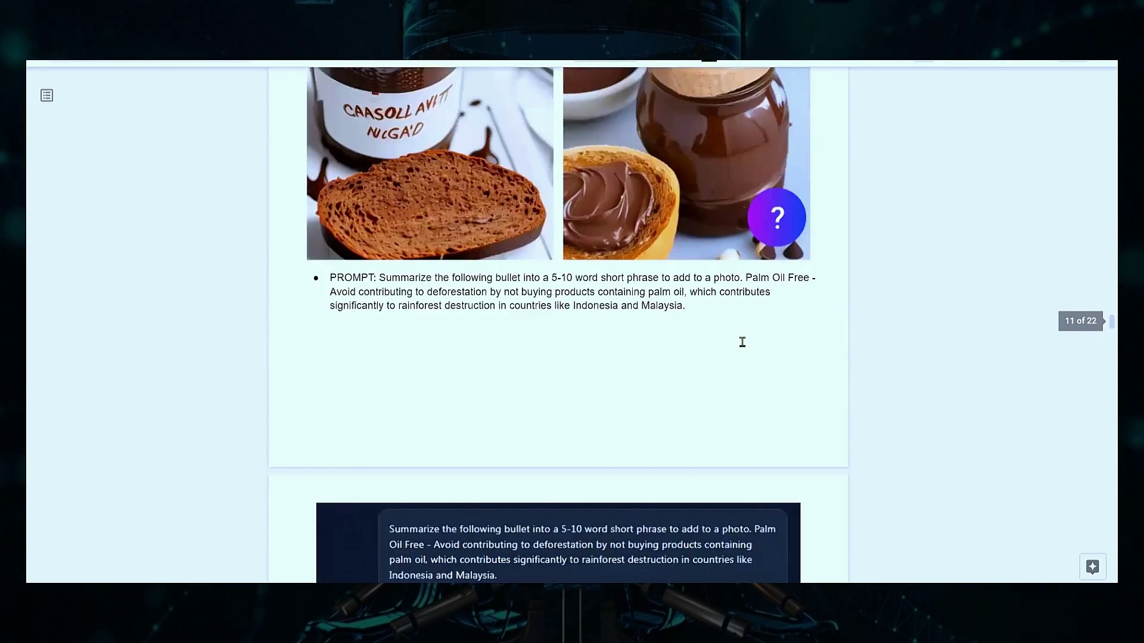
scroll(660, 278, up, 15)
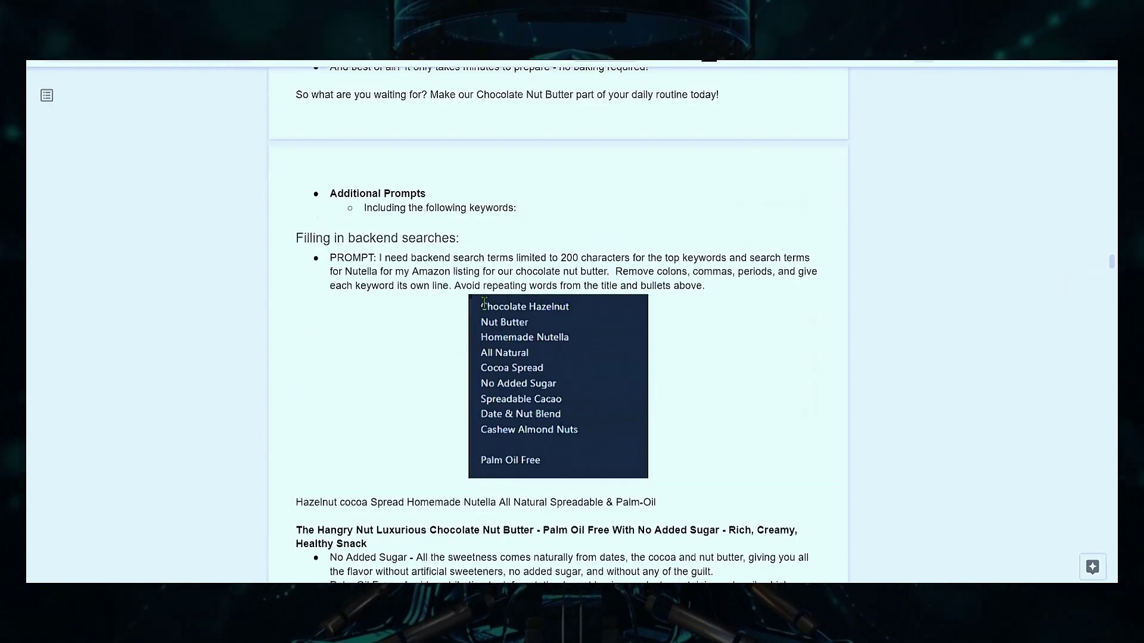
Switch to the Amazon Nutella search results with the ZonGuru data and look through the listings.
key(alt+Tab)
key(alt+Tab)
key(alt+Tab)
key(alt+Tab)
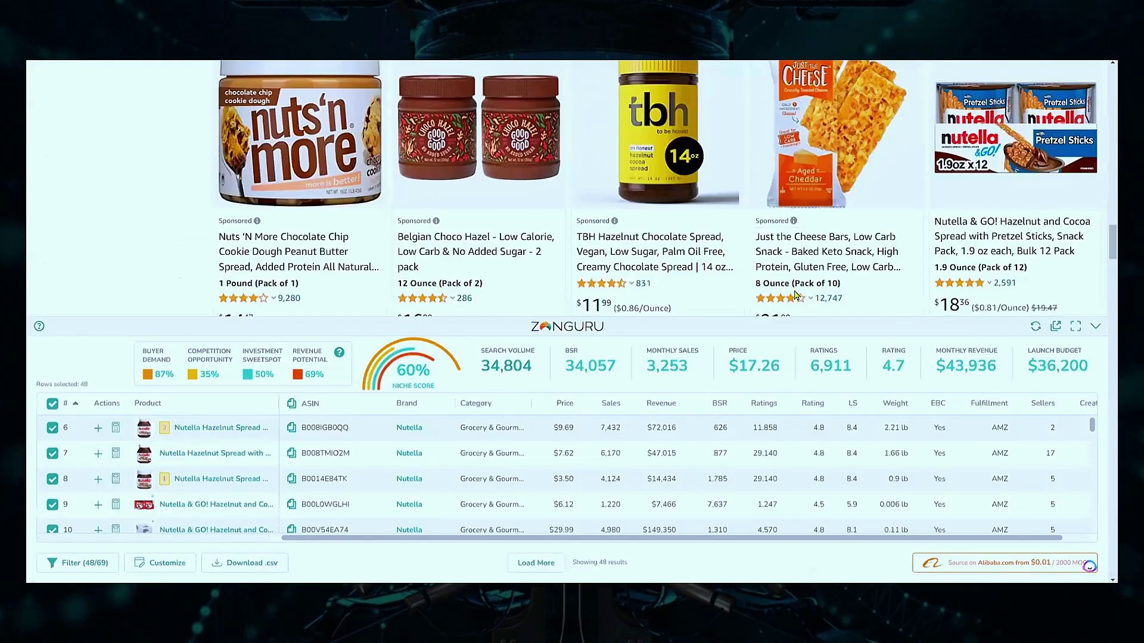
scroll(796, 295, up, 15)
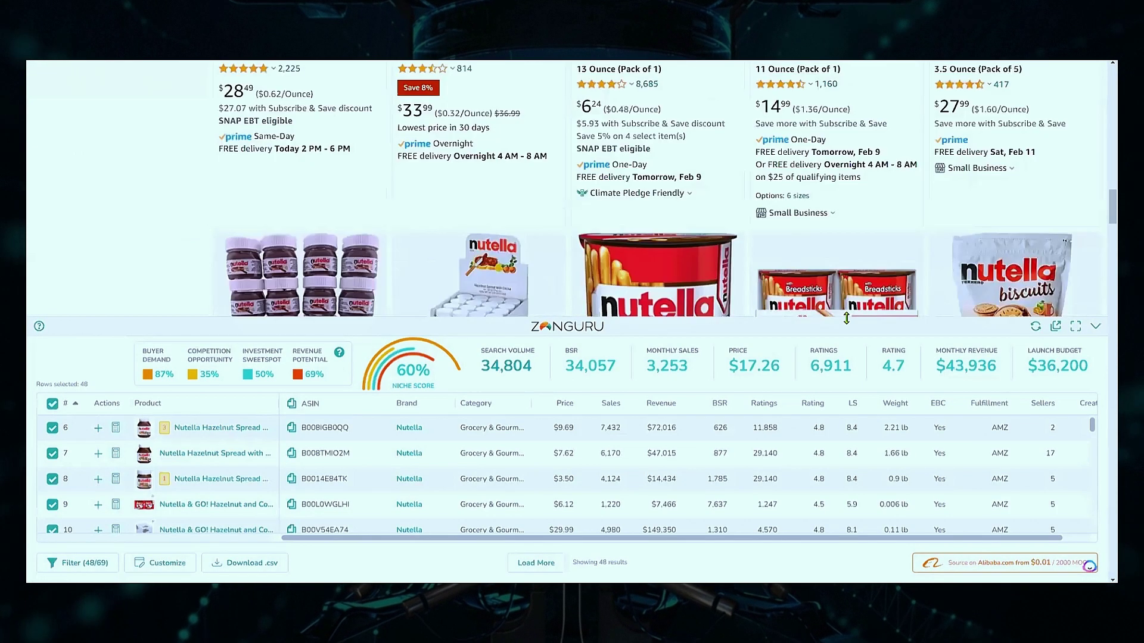
Rerun the Amazon search for nutella and load the ZonGuru product data for its results in an expanded view.
scroll(847, 318, up, 10)
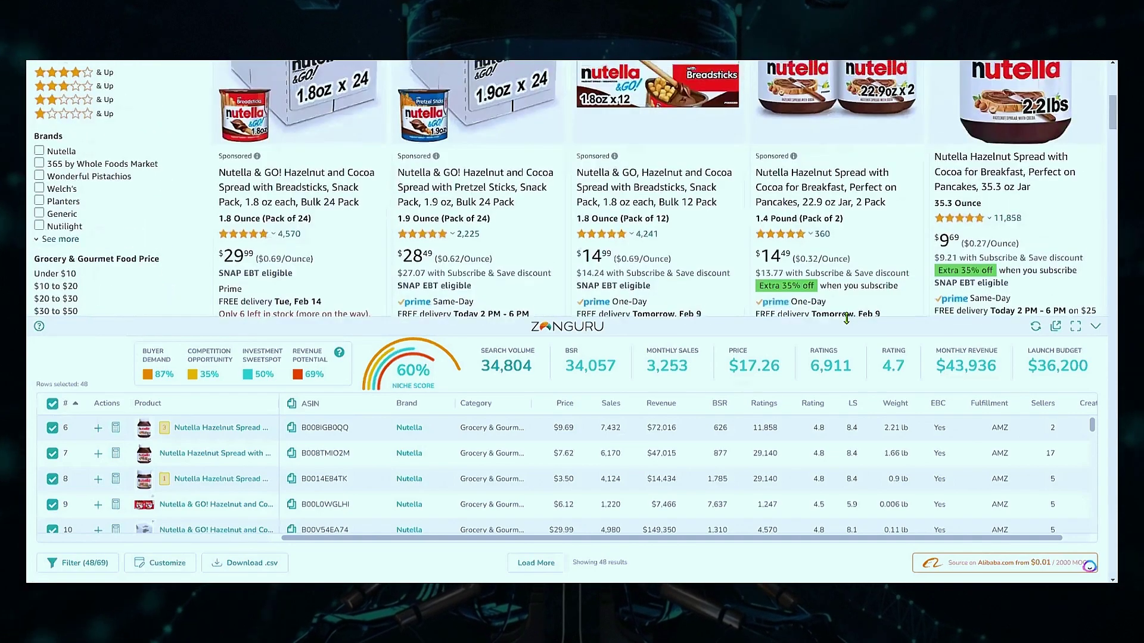
scroll(846, 318, down, 10)
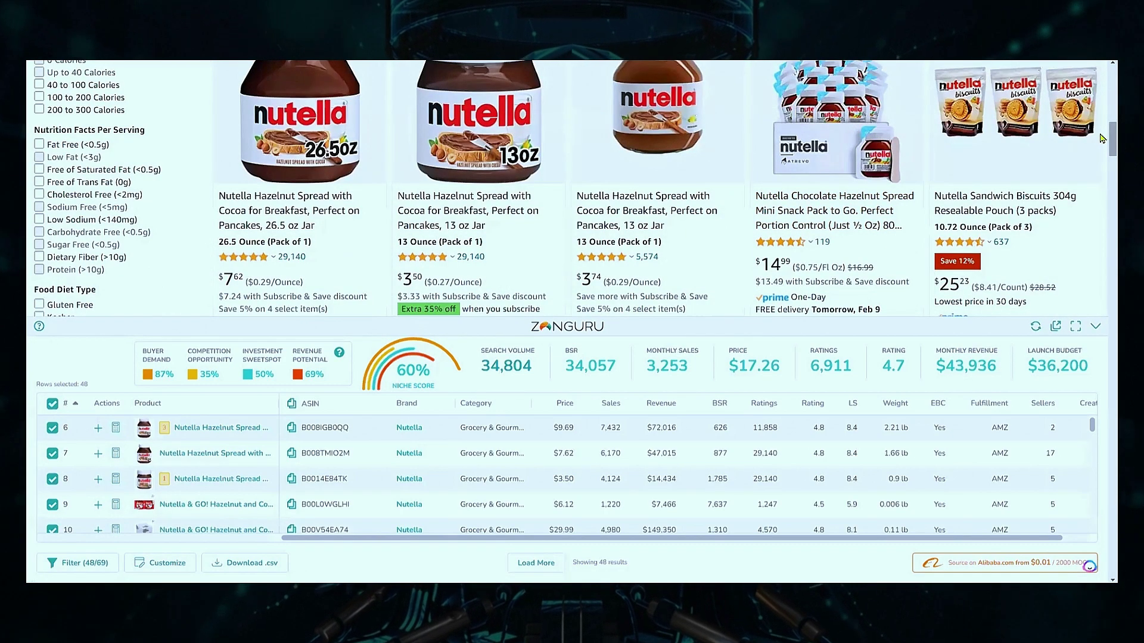
scroll(1101, 139, up, 8)
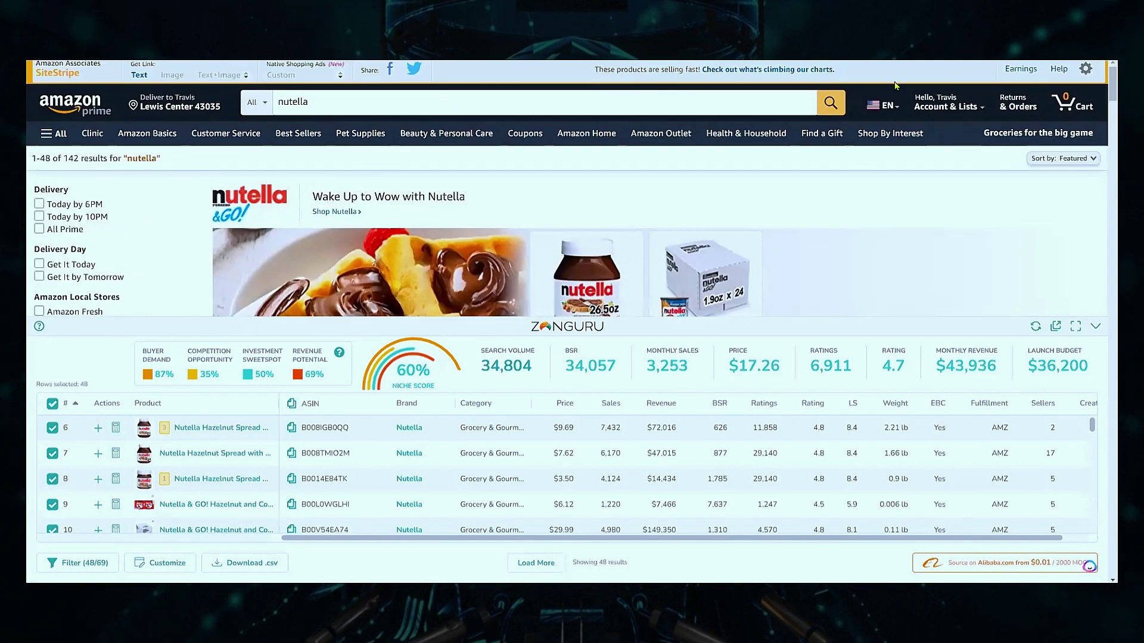
click(359, 107)
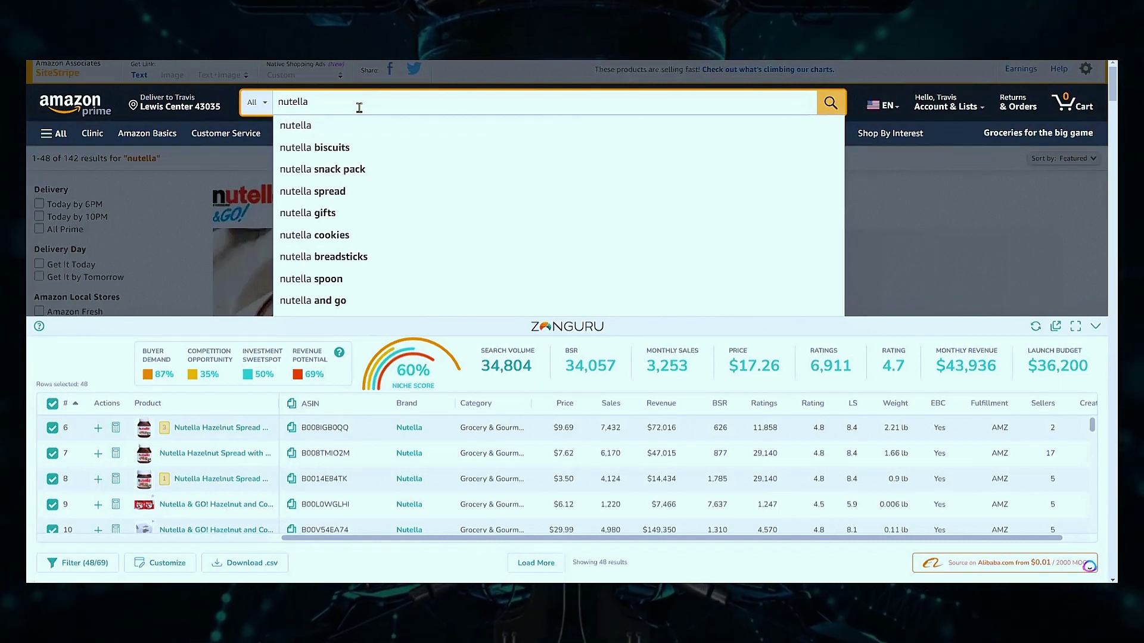
key(Return)
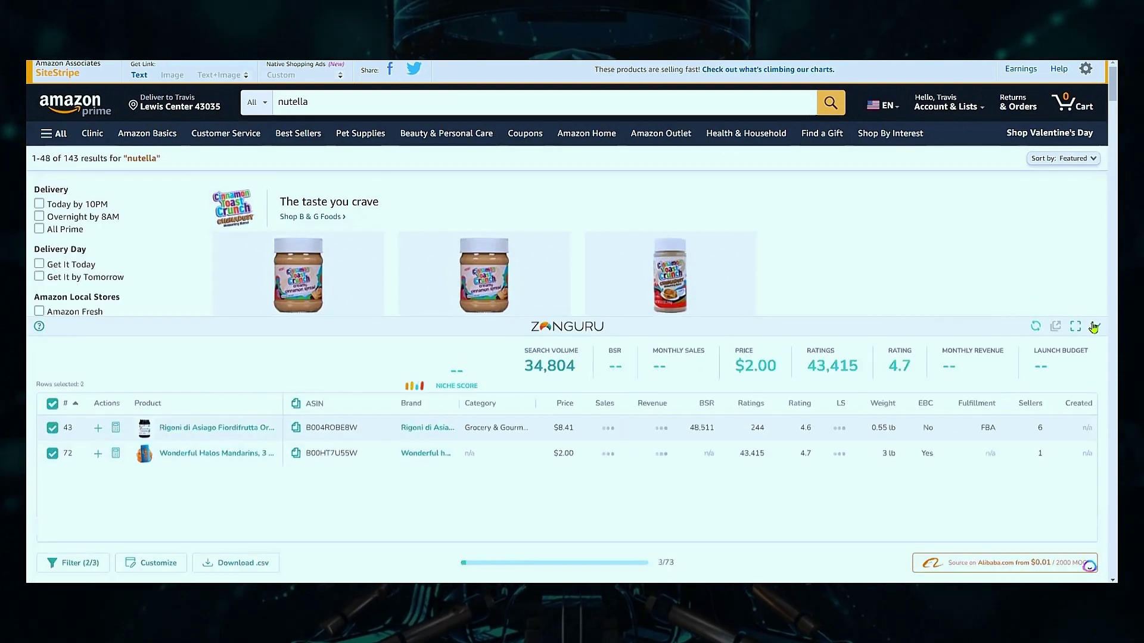
click(1095, 326)
click(1070, 573)
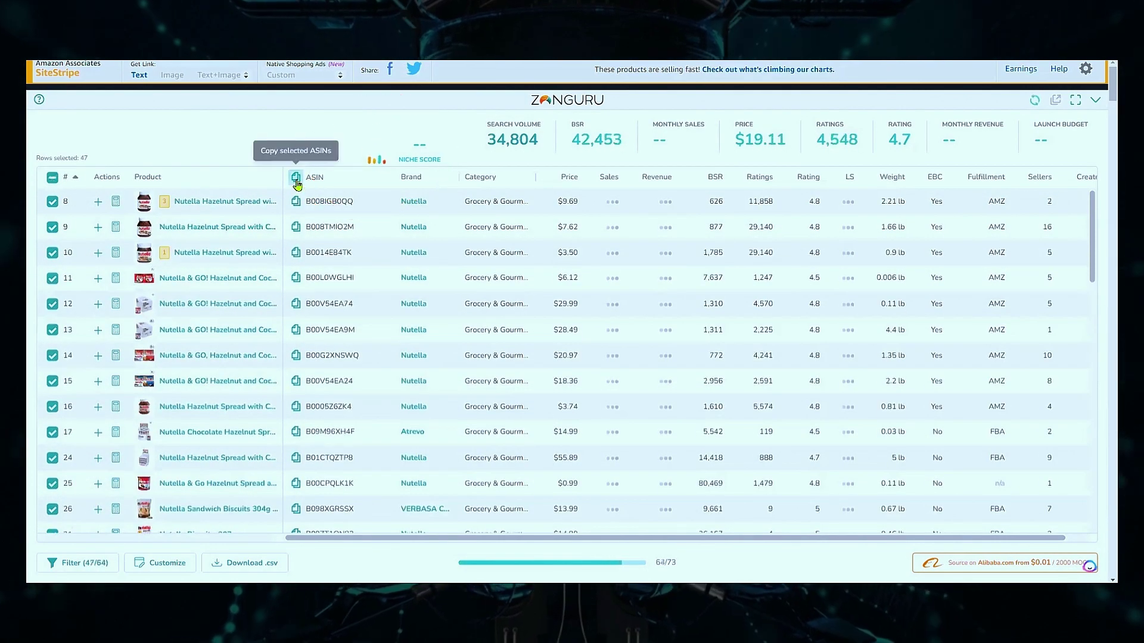
Copy all selected product ASINs from the ZonGuru results and paste them into the Keywords on Fire product ASINs.
click(297, 179)
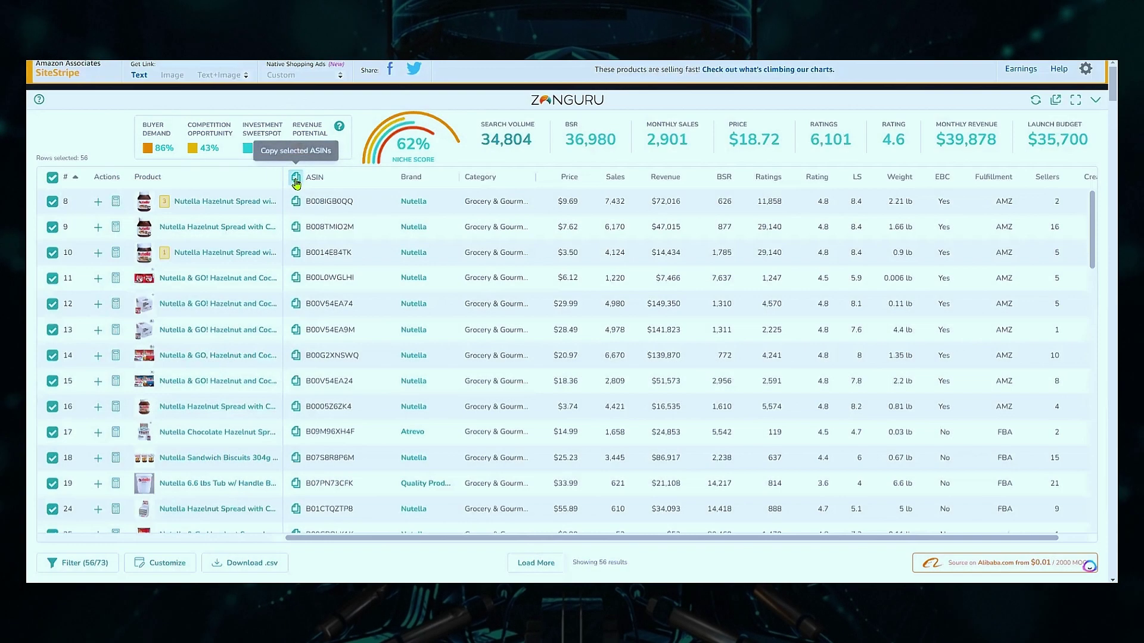
click(296, 177)
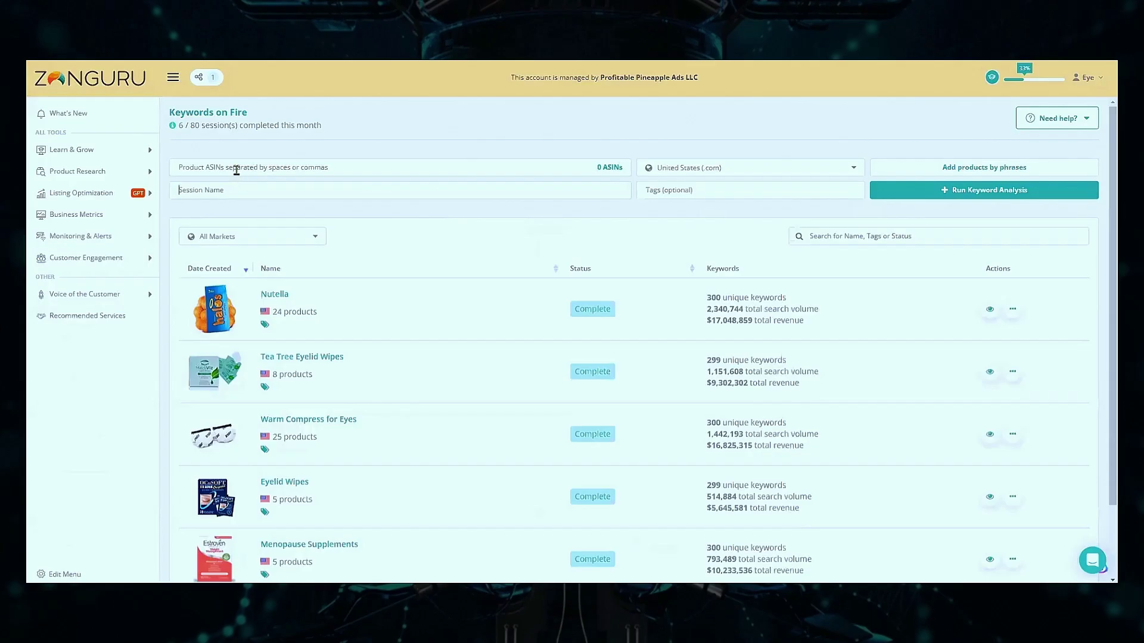
click(236, 170)
key(ctrl+v)
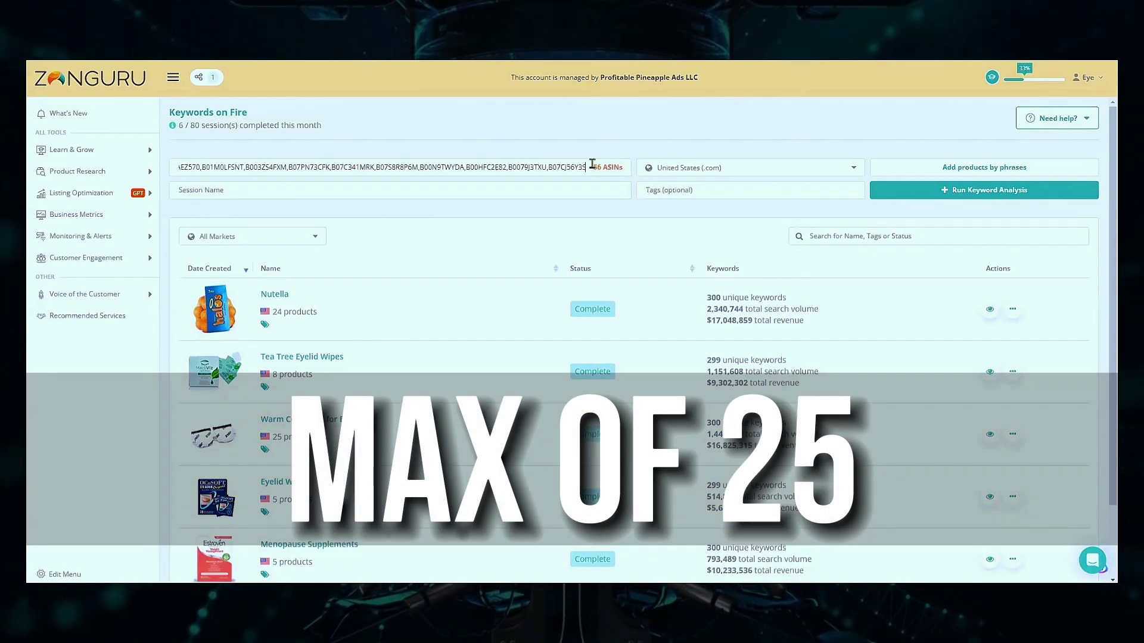
drag(592, 164, 396, 151)
key(BackSpace)
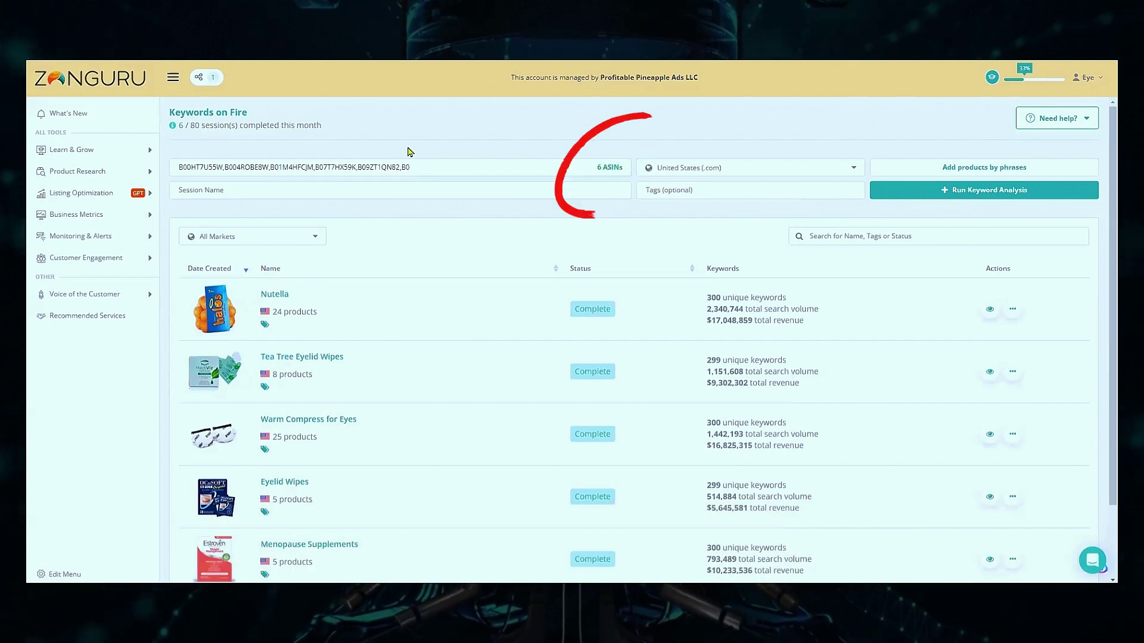
key(ctrl+z)
Trim the pasted list from its end until 24 ASINs remain.
key(BackSpace)
key(BackSpace)
key(BackSpace)
key(BackSpace)
key(BackSpace)
key(BackSpace)
key(BackSpace)
key(BackSpace)
key(BackSpace)
key(BackSpace)
key(BackSpace)
key(BackSpace)
key(BackSpace)
key(BackSpace)
key(BackSpace)
key(BackSpace)
key(BackSpace)
key(BackSpace)
key(BackSpace)
key(BackSpace)
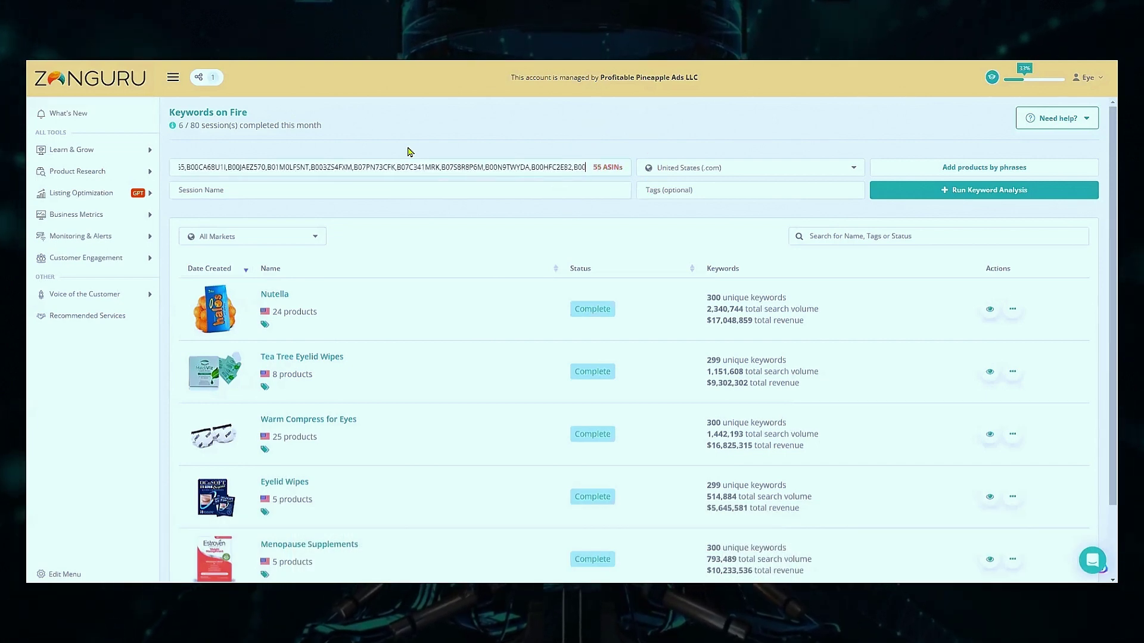
key(BackSpace)
key(BackSpace)
key(BackSpace)
key(BackSpace)
key(BackSpace)
key(BackSpace)
key(BackSpace)
key(BackSpace)
key(BackSpace)
key(BackSpace)
key(BackSpace)
key(BackSpace)
key(BackSpace)
key(BackSpace)
key(BackSpace)
key(BackSpace)
key(BackSpace)
key(BackSpace)
key(BackSpace)
key(BackSpace)
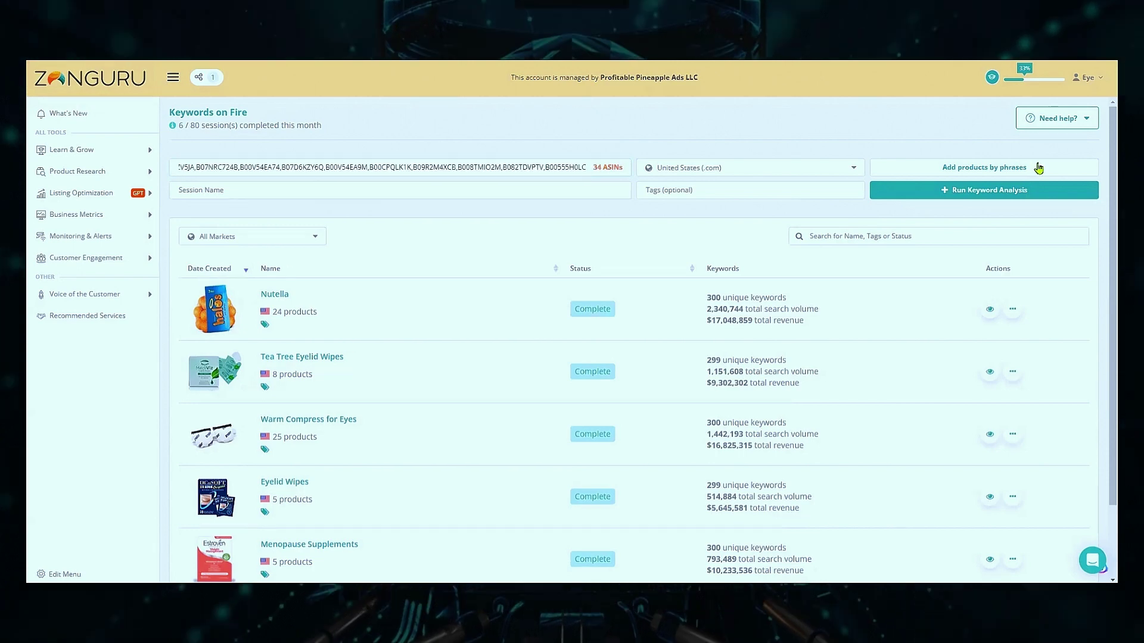
key(BackSpace)
key(BackSpace)
key(BackSpace)
key(BackSpace)
key(BackSpace)
key(BackSpace)
key(BackSpace)
key(BackSpace)
key(BackSpace)
key(BackSpace)
key(BackSpace)
key(BackSpace)
key(BackSpace)
key(BackSpace)
key(BackSpace)
key(BackSpace)
key(BackSpace)
key(BackSpace)
key(BackSpace)
key(BackSpace)
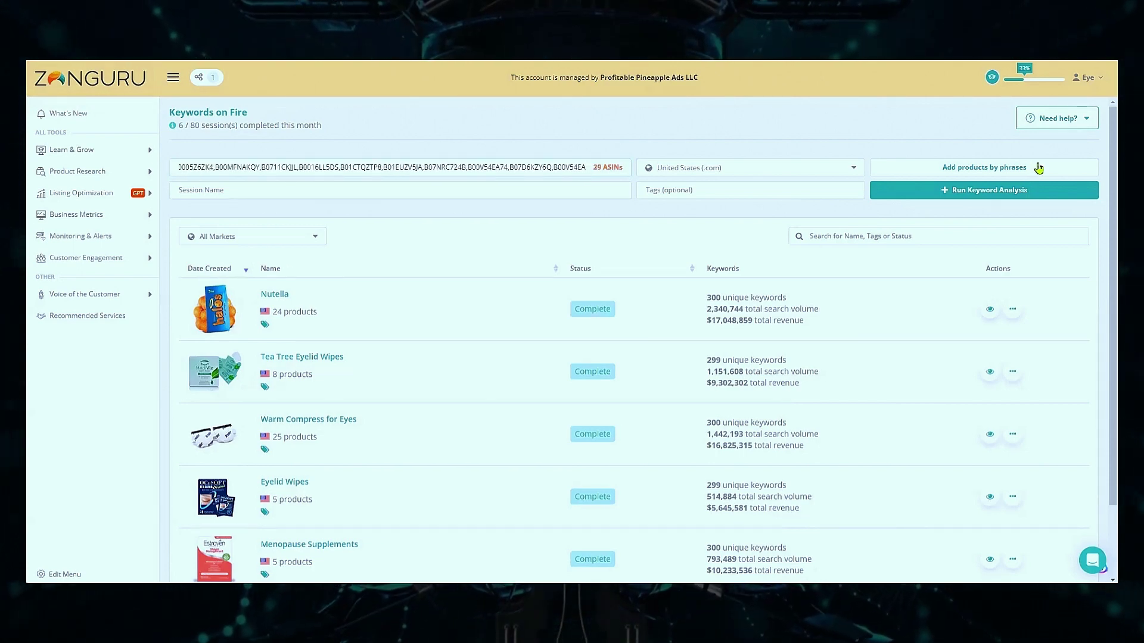
key(BackSpace)
key(BackSpace)
key(BackSpace)
key(BackSpace)
key(BackSpace)
key(BackSpace)
key(BackSpace)
key(BackSpace)
key(BackSpace)
key(BackSpace)
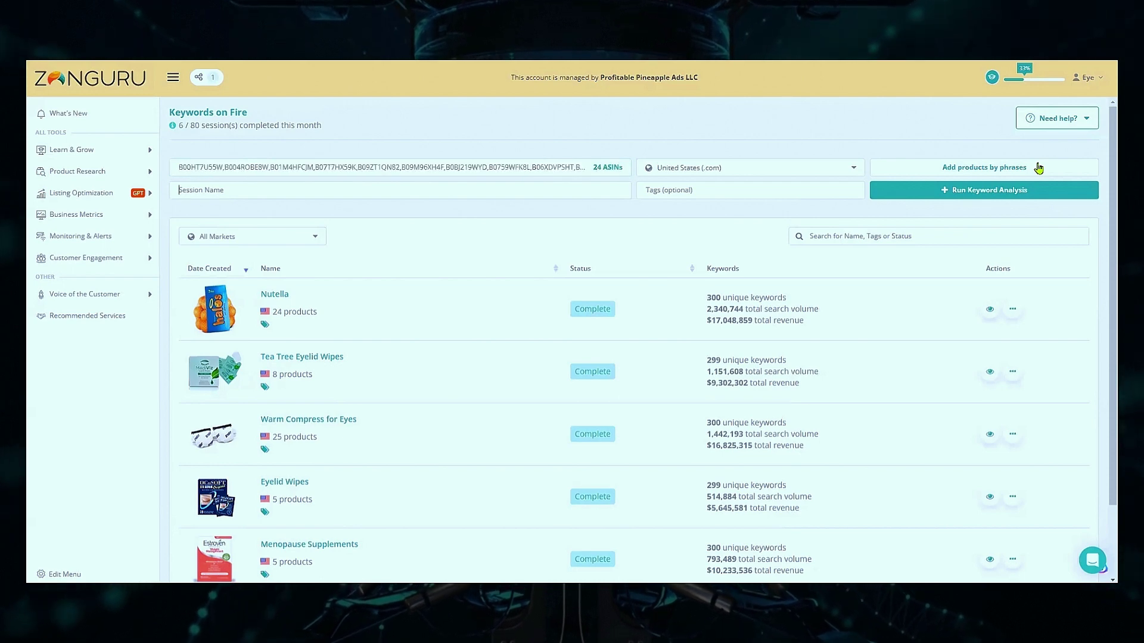
Name the keyword analysis session Nutella.
click(480, 187)
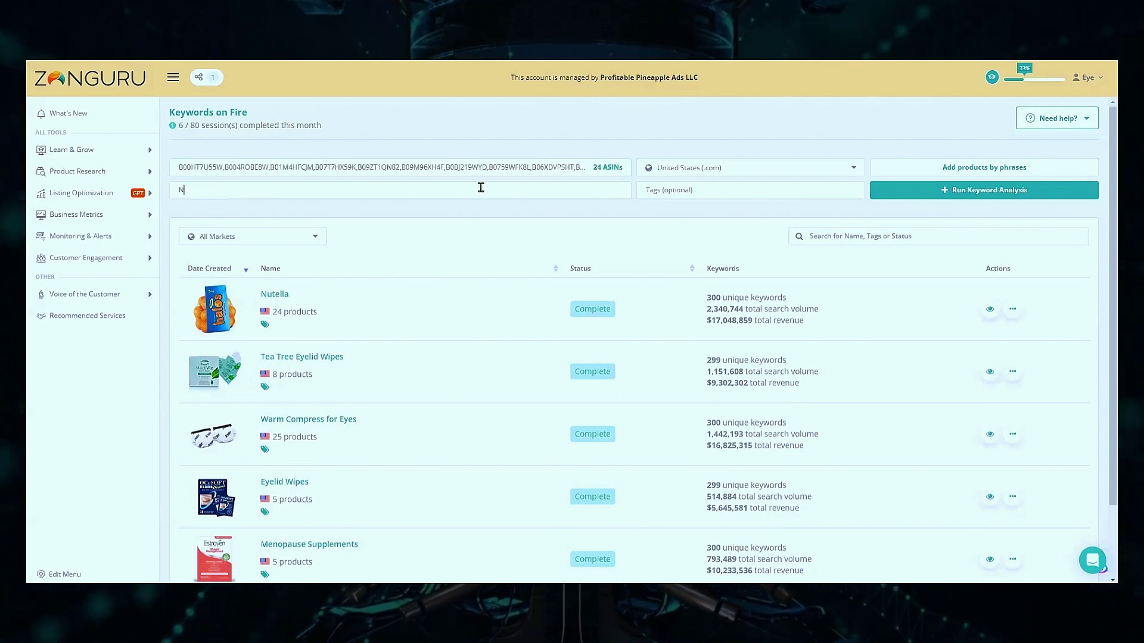
text(Nutella)
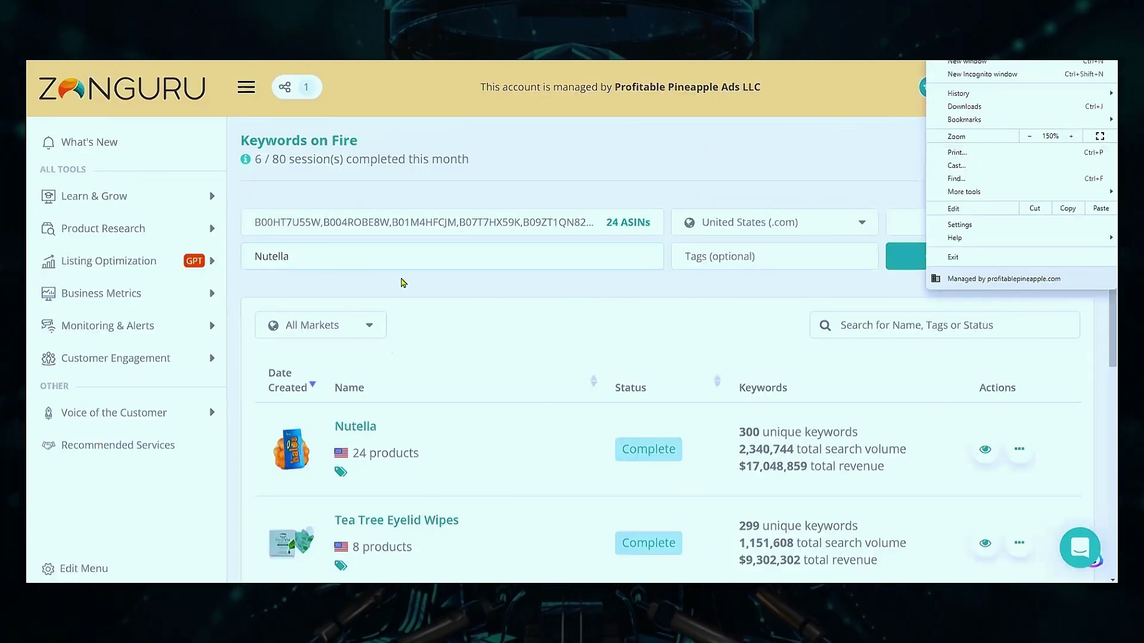
click(401, 281)
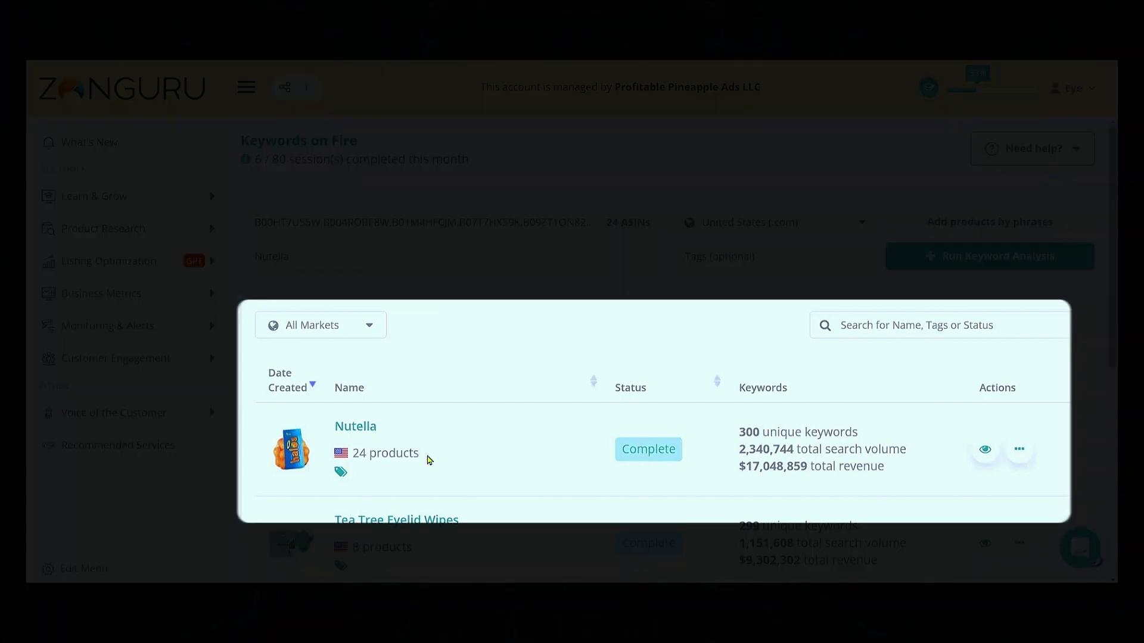
mouse_move(408, 453)
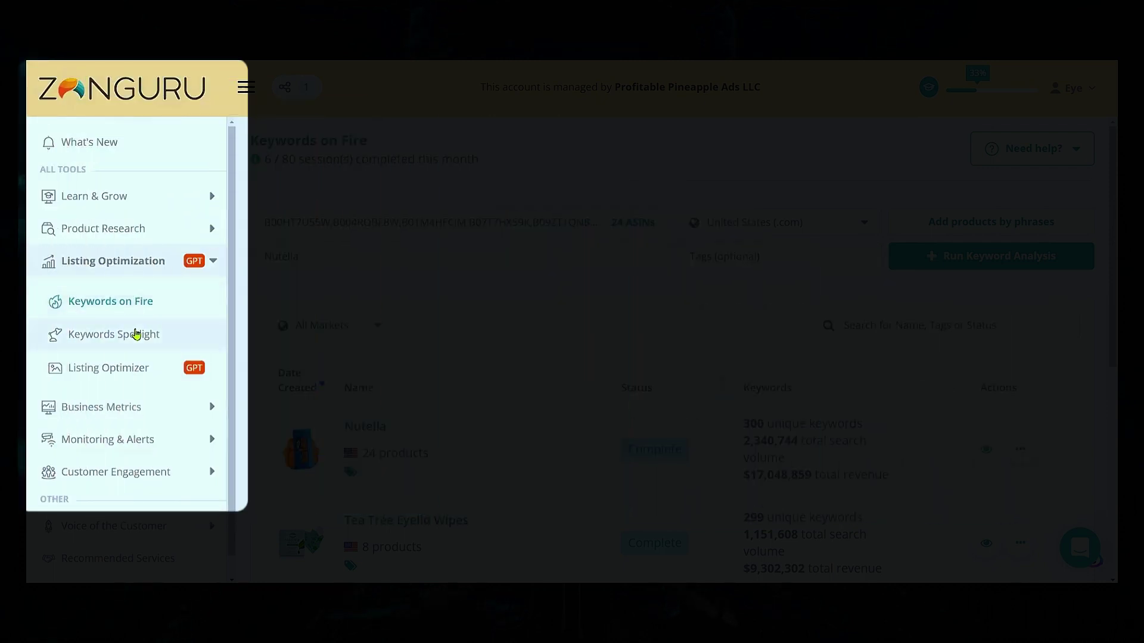
Open the Listing Optimizer and start a new session named Nutella for the United States marketplace.
click(137, 334)
click(98, 374)
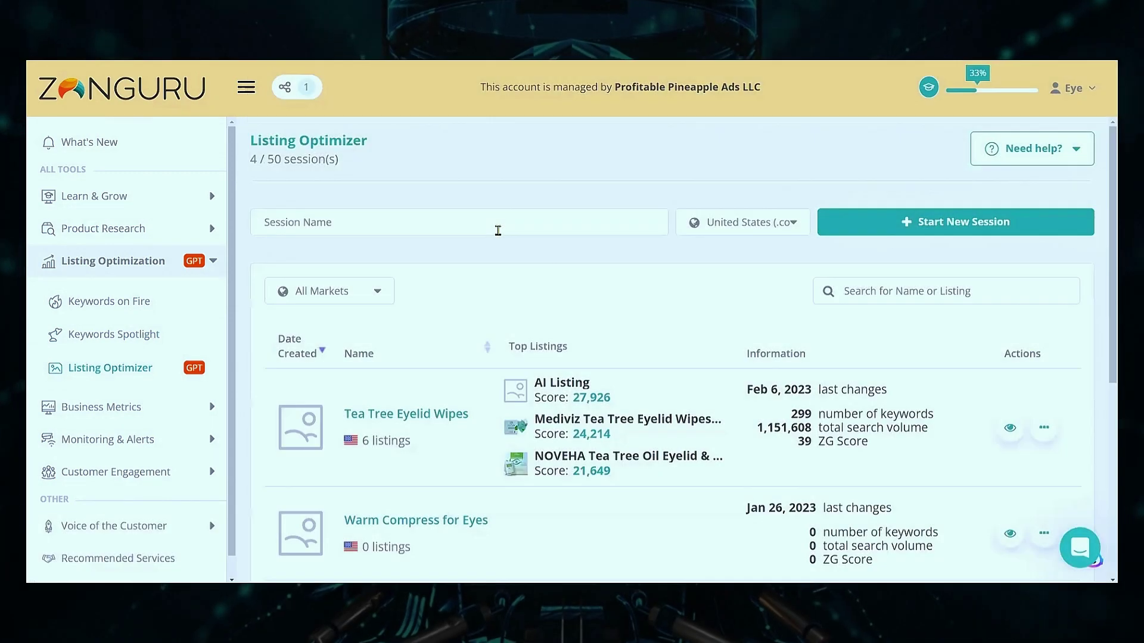
click(499, 232)
text(Nutel)
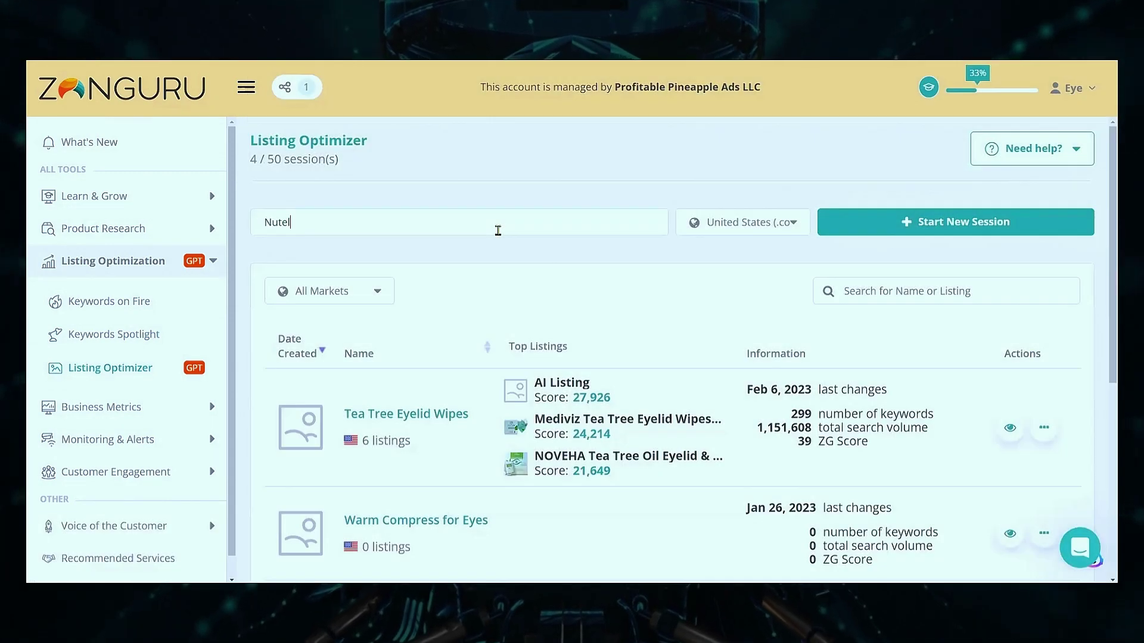
text(la)
key(Return)
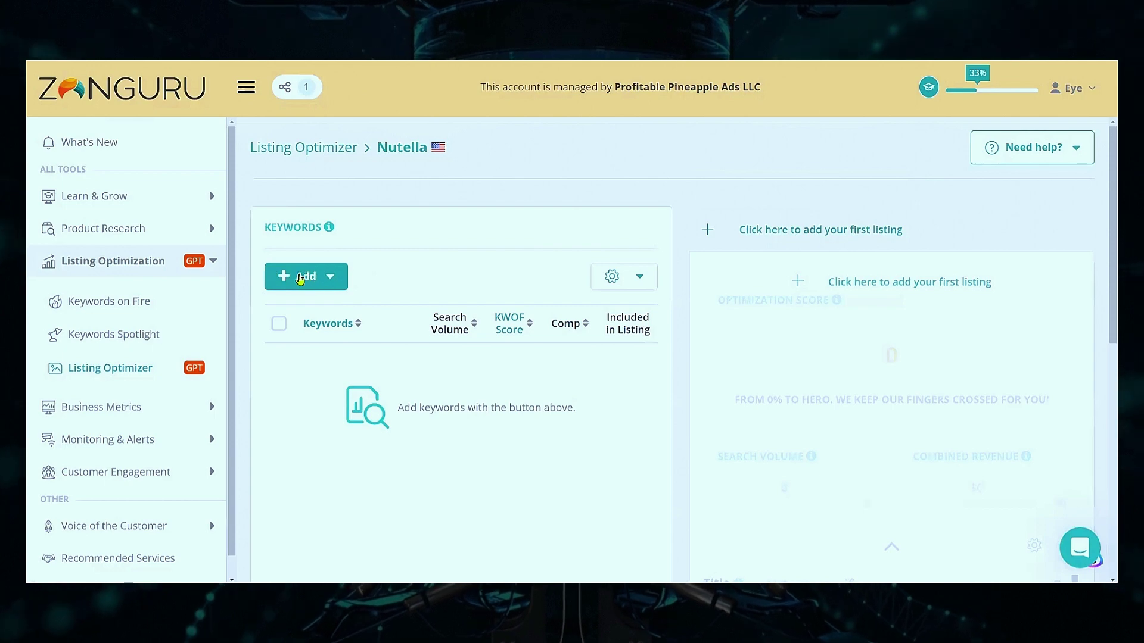
Import all keywords from the Nutella Keywords on Fire session into the optimizer session.
click(299, 279)
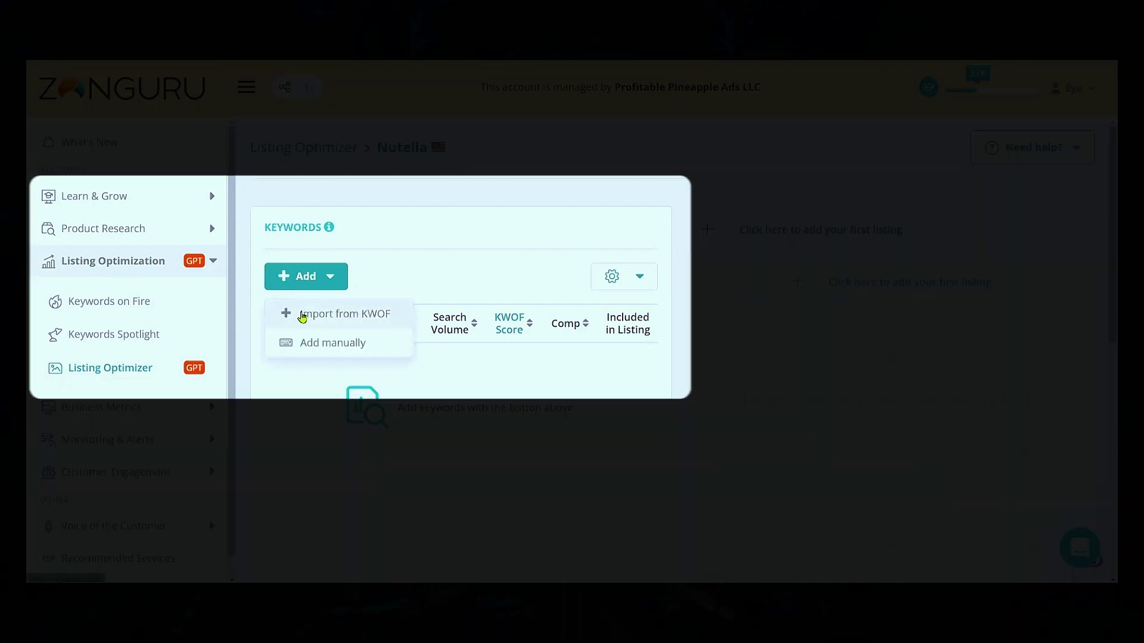
click(303, 315)
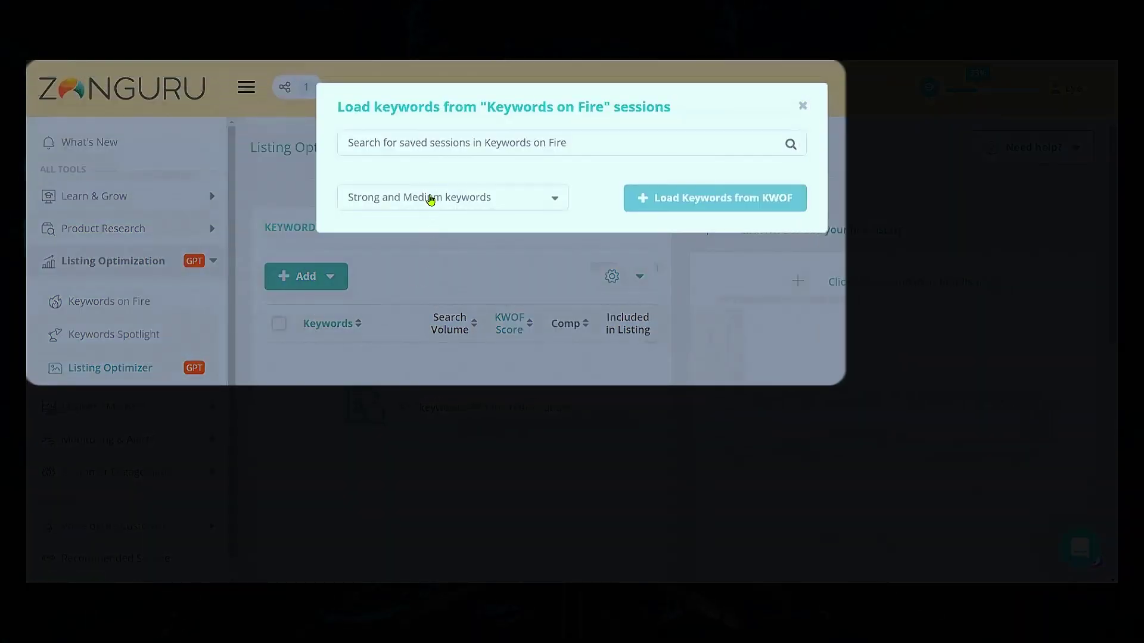
click(429, 197)
click(411, 274)
click(444, 149)
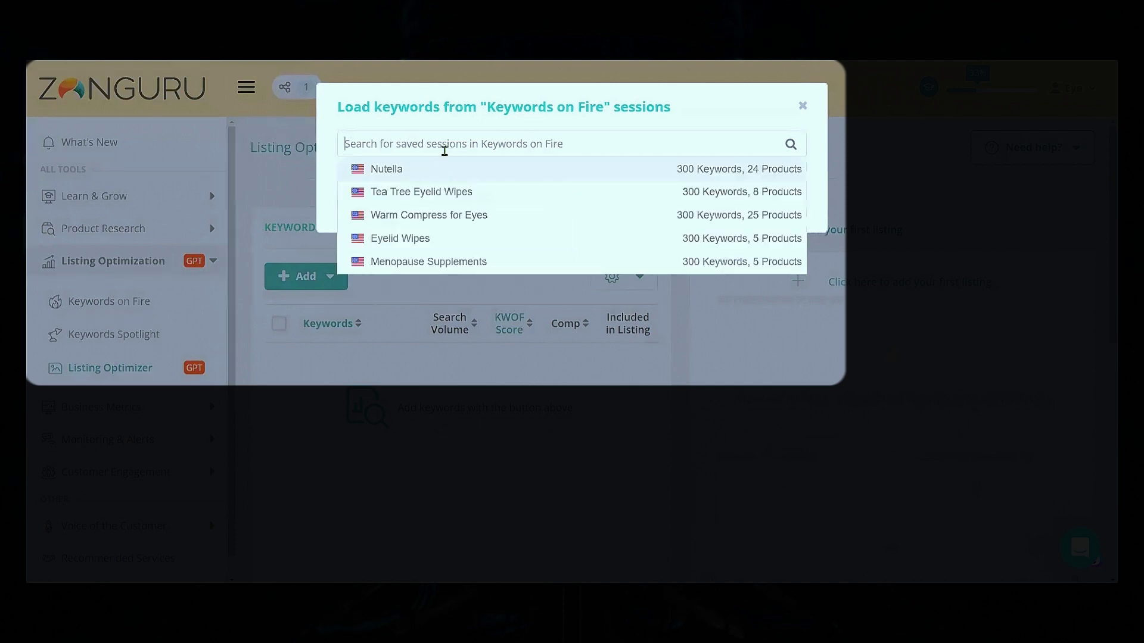
click(436, 171)
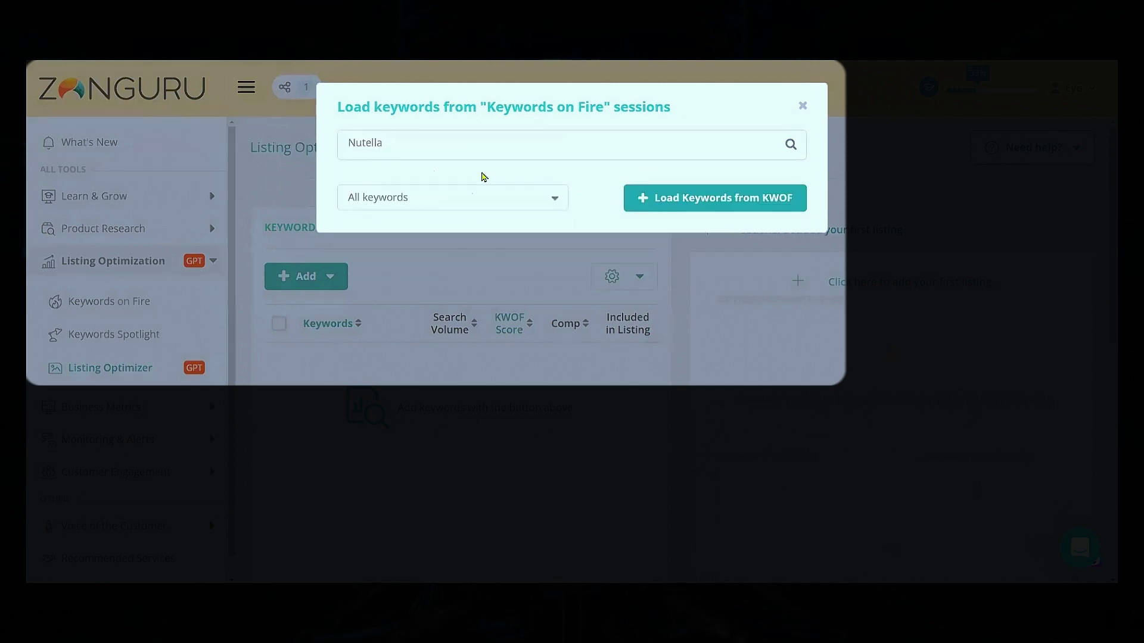
click(668, 205)
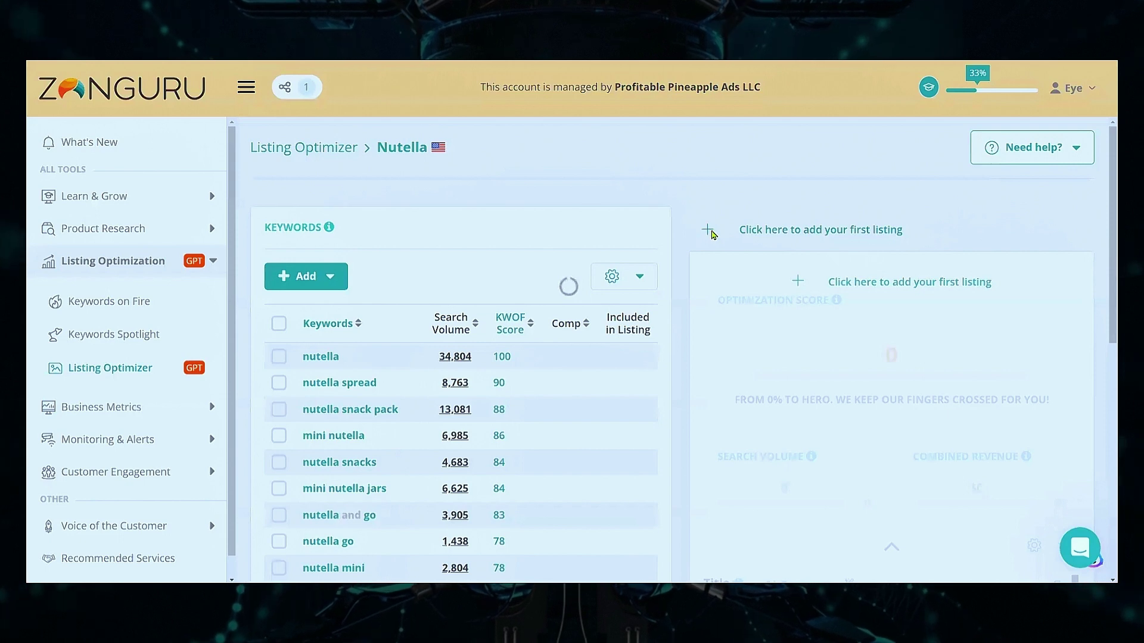
Add the 26.5 oz Nutella Hazelnut Spread as the first listing, using its ASIN copied from the Amazon results.
click(707, 230)
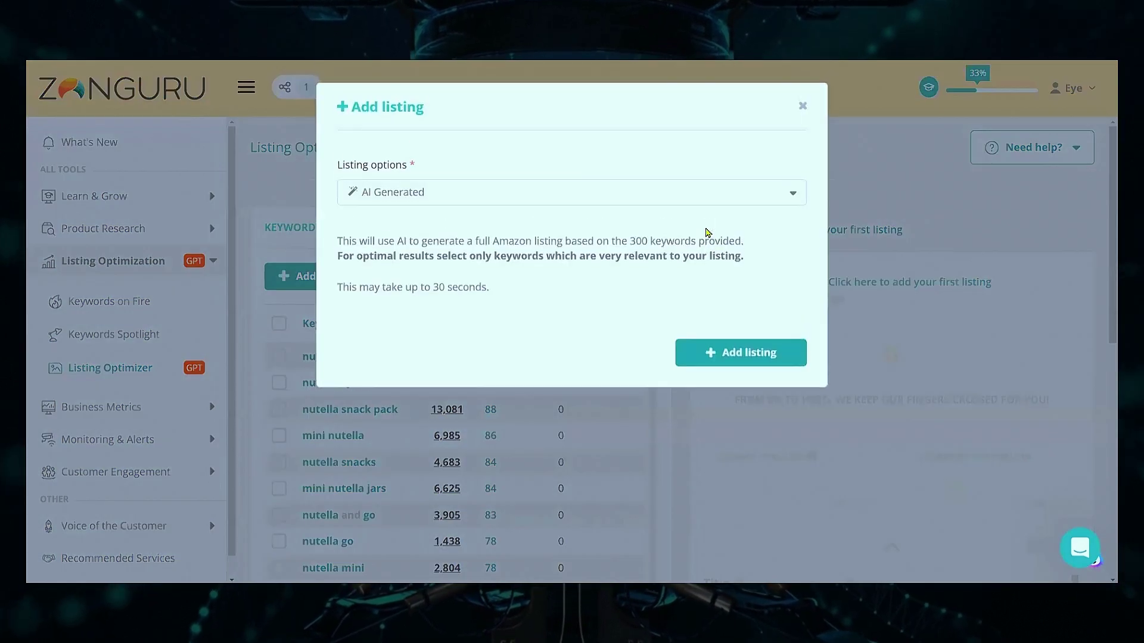
click(415, 203)
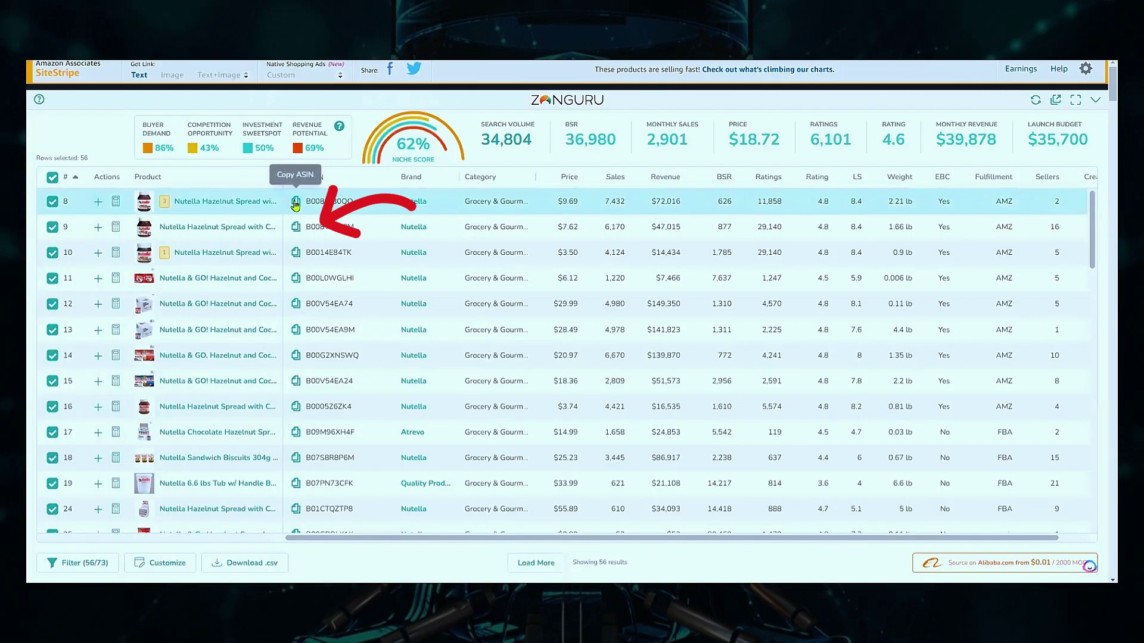
click(295, 229)
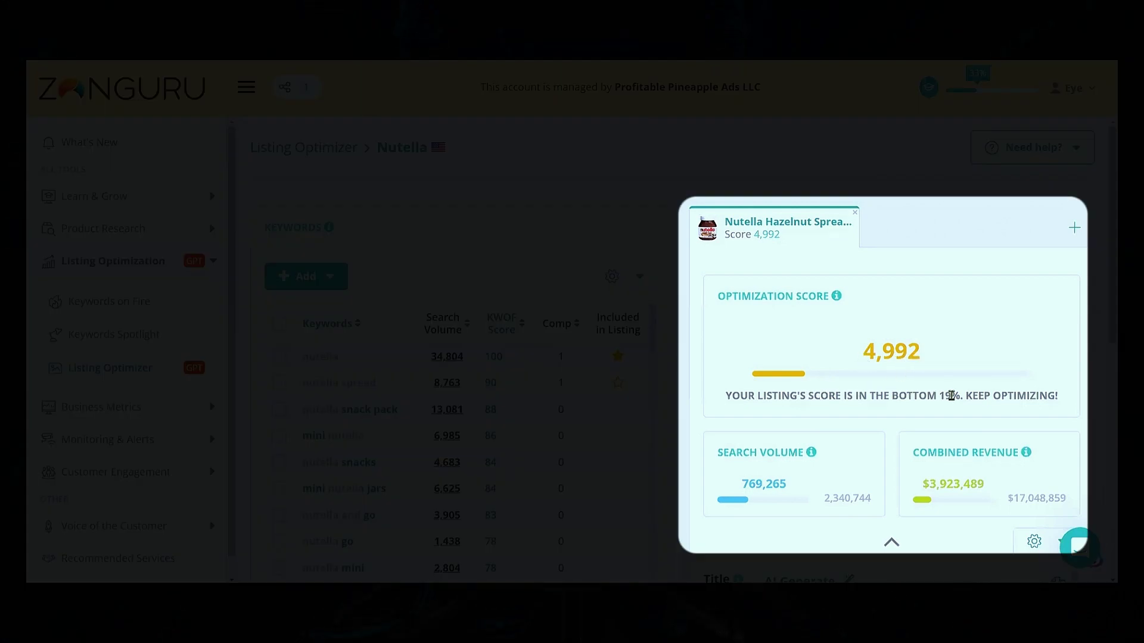
Examine the added listing's optimization score, five bullets, description and search terms.
scroll(947, 383, down, 5)
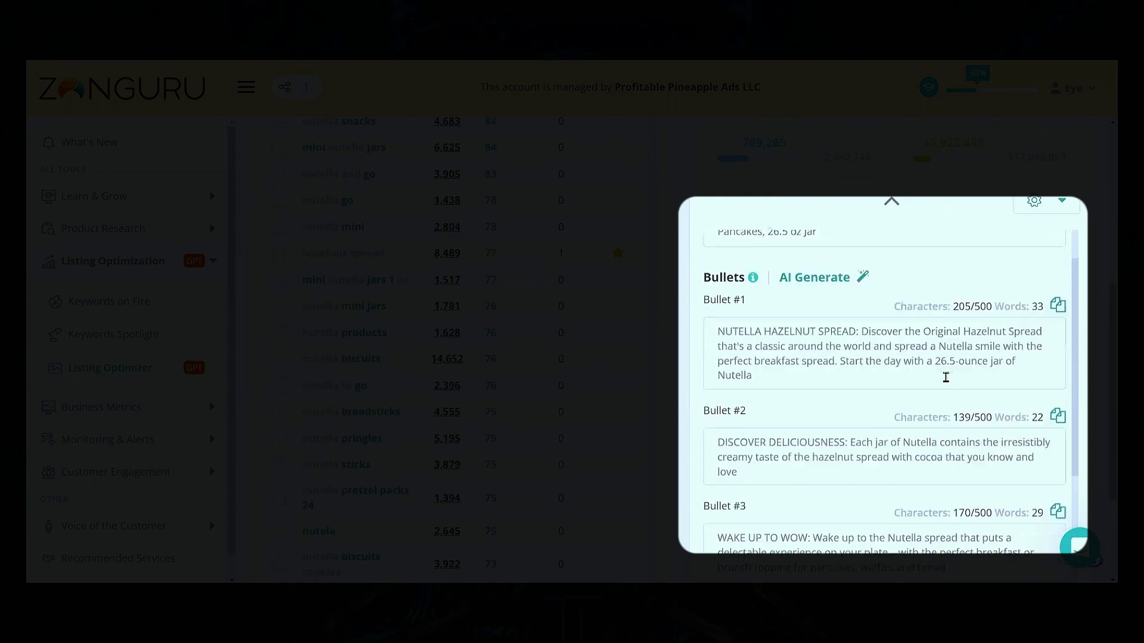
scroll(946, 378, down, 3)
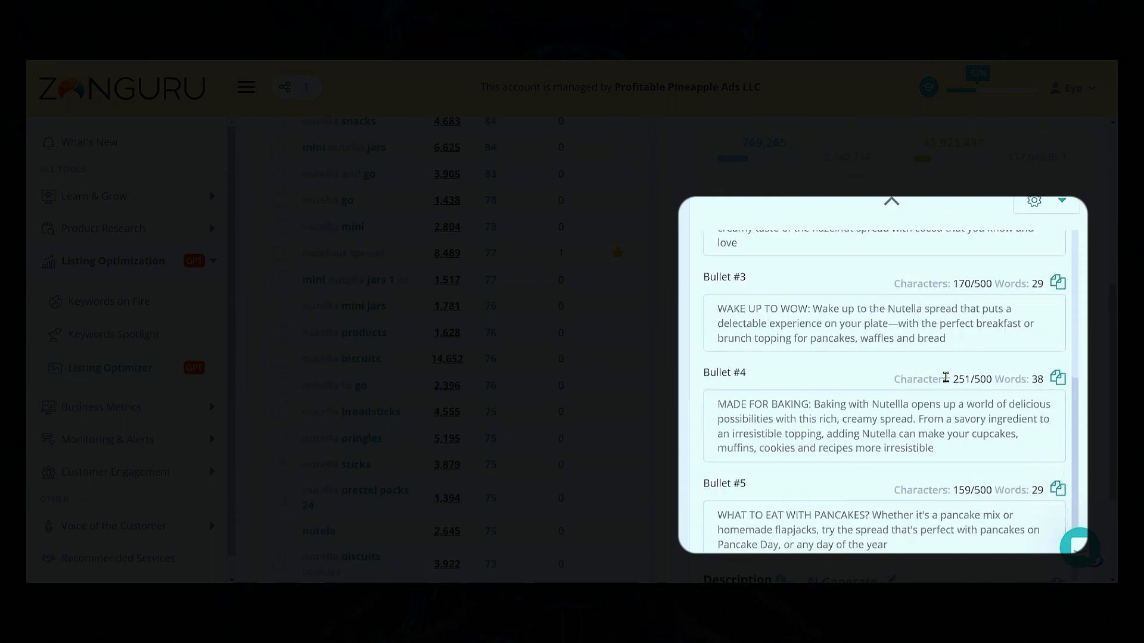
scroll(944, 383, down, 4)
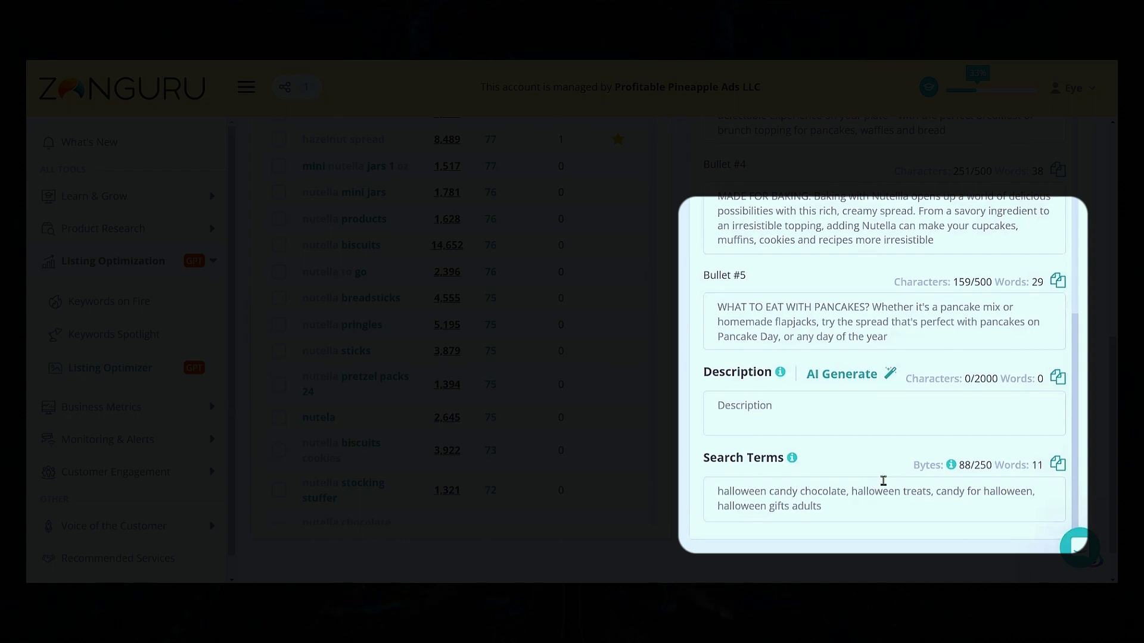
scroll(883, 480, up, 15)
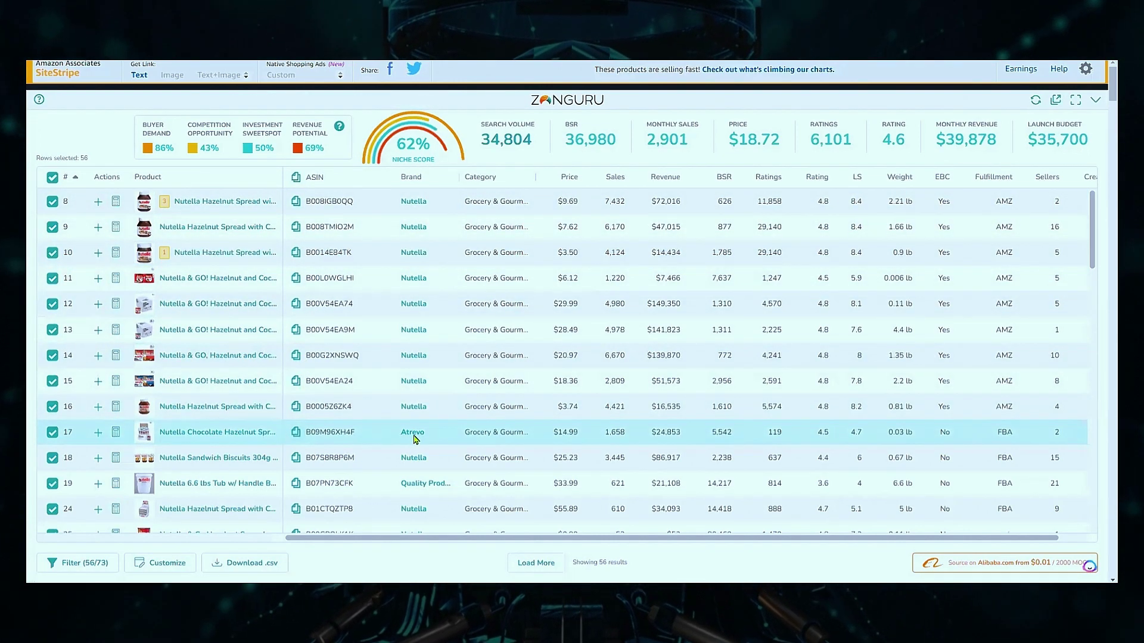
Copy the Nutiva Organic Vegan Hazelnut Spread's ASIN and submit B01EUZV5JA as an AMZ Product listing for the United States market.
scroll(407, 429, down, 2)
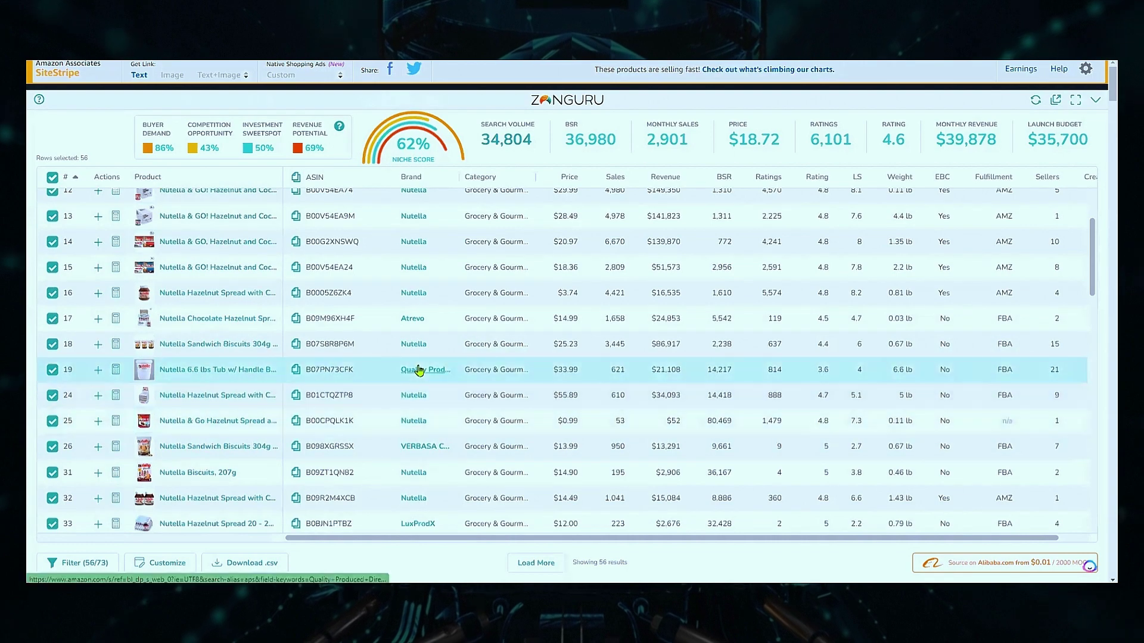
scroll(409, 369, down, 2)
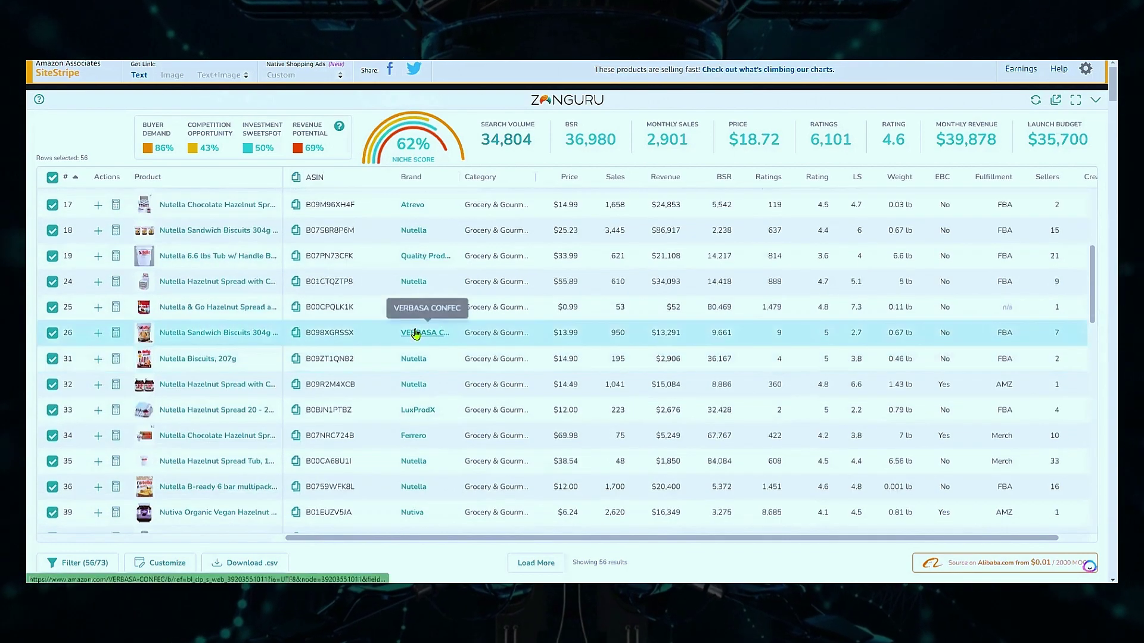
scroll(415, 334, down, 2)
scroll(415, 316, down, 1)
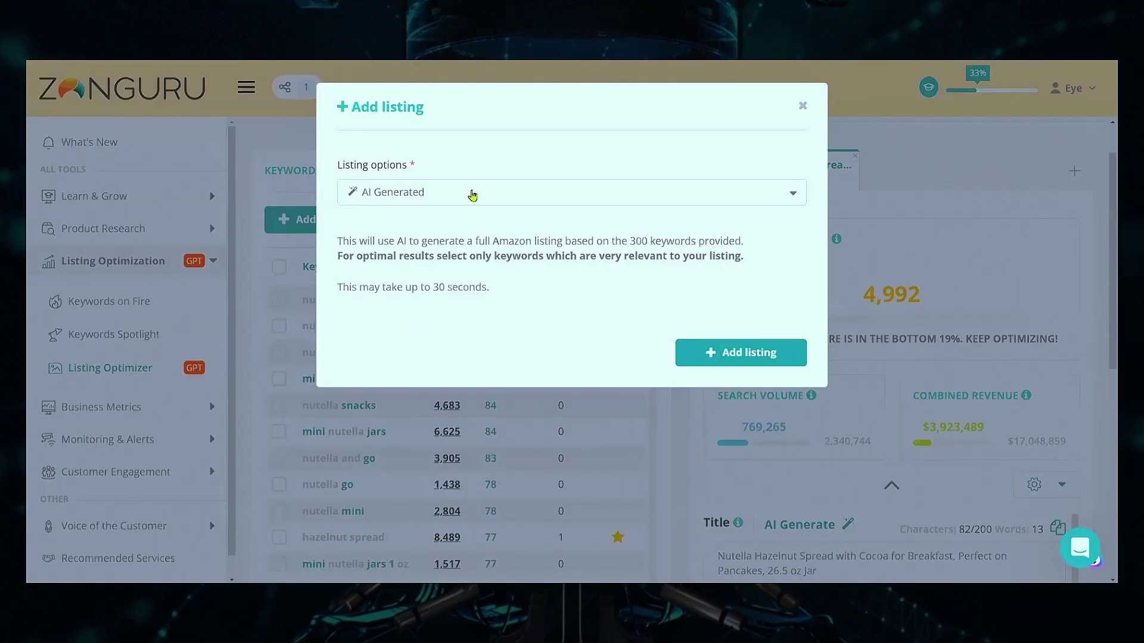
click(401, 193)
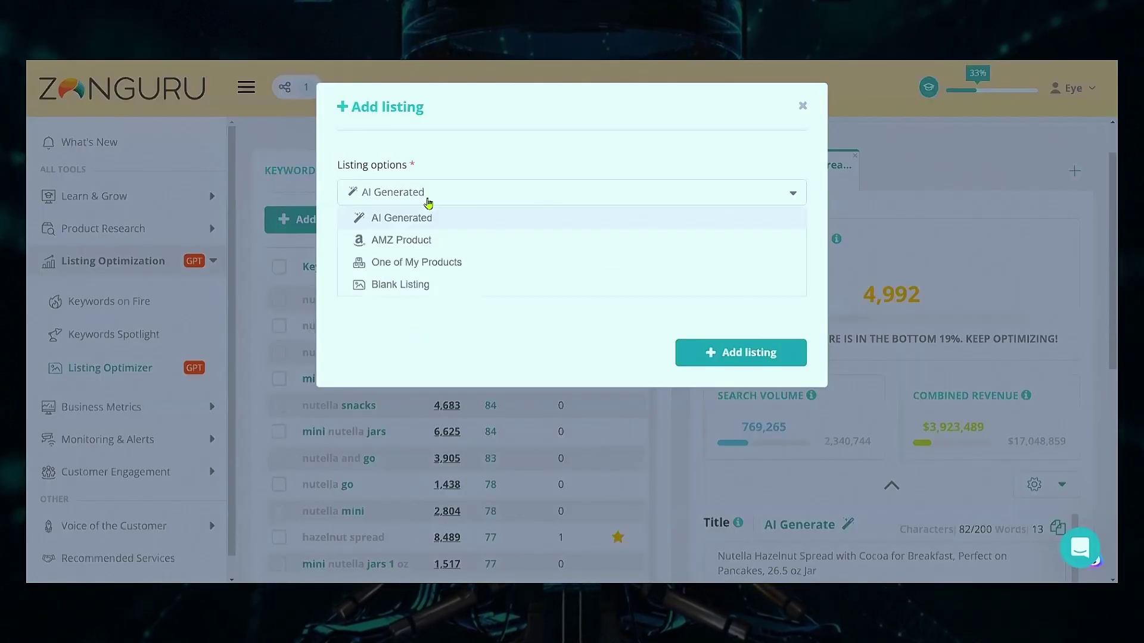
click(411, 241)
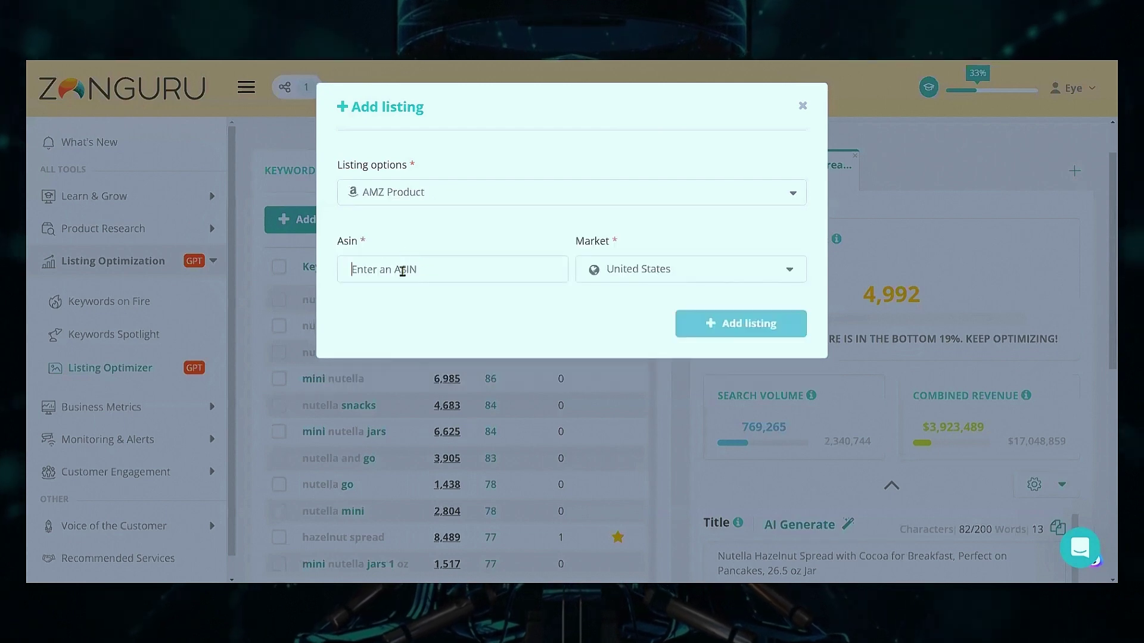
key(ctrl+v)
click(749, 327)
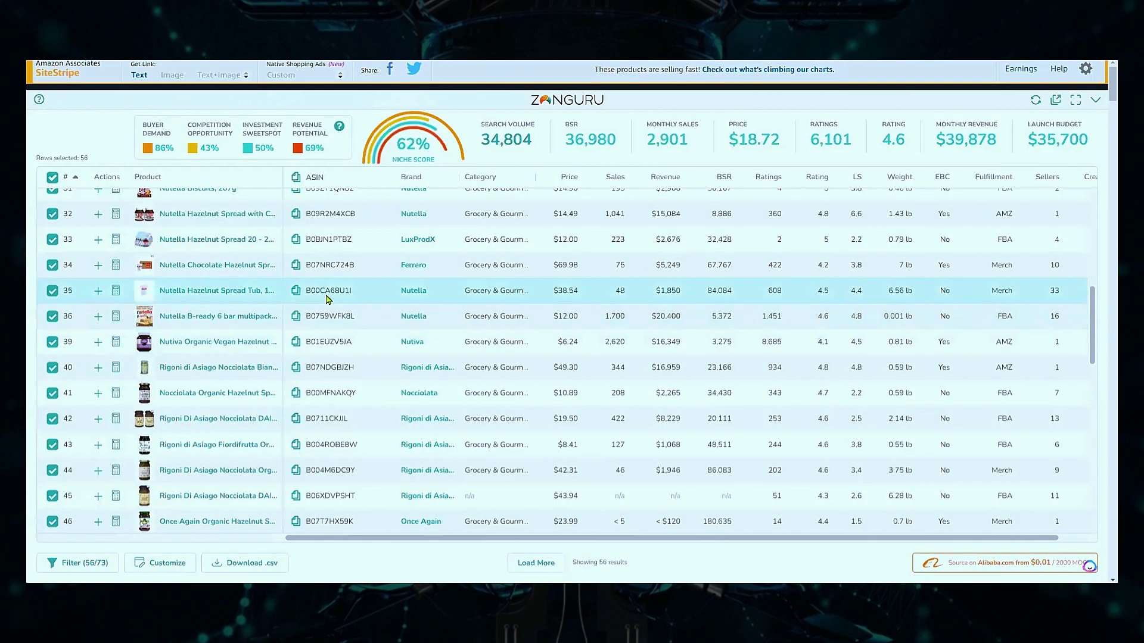
Copy the ASIN of the Rigoni di Asiago Nocciolata Bianca spread from the results and resubmit the Nutiva listing.
scroll(327, 298, down, 2)
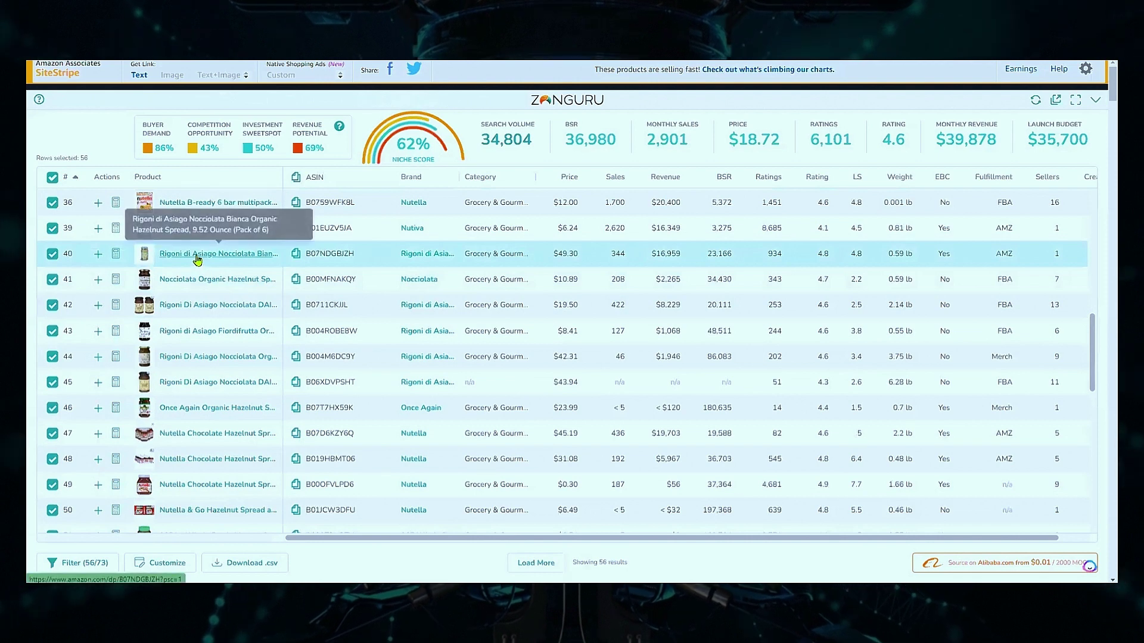
click(296, 255)
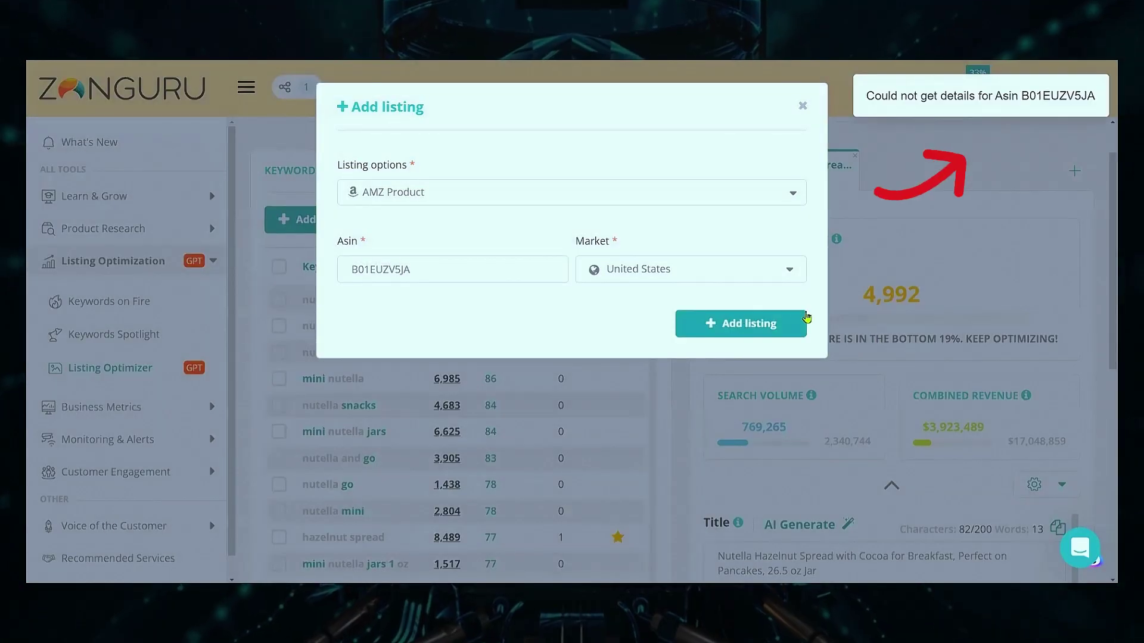
click(769, 324)
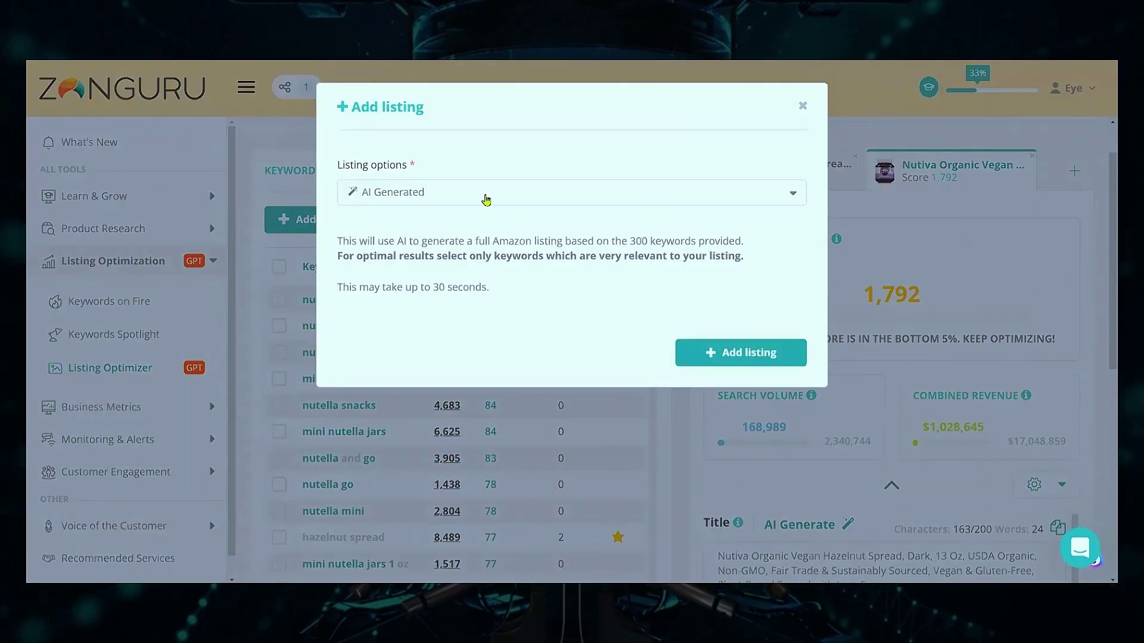
Add the Rigoni di Asiago Nocciolata Bianca spread as an AMZ Product listing with ASIN B07NDGBJZH for the United States market.
click(486, 200)
click(391, 240)
click(426, 264)
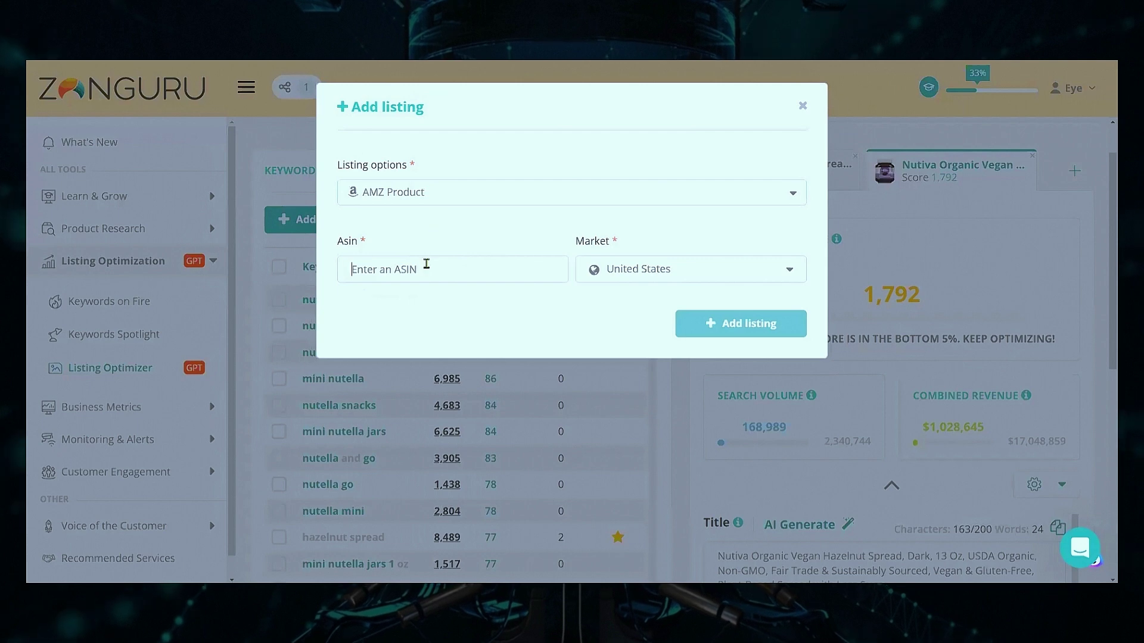
key(ctrl+v)
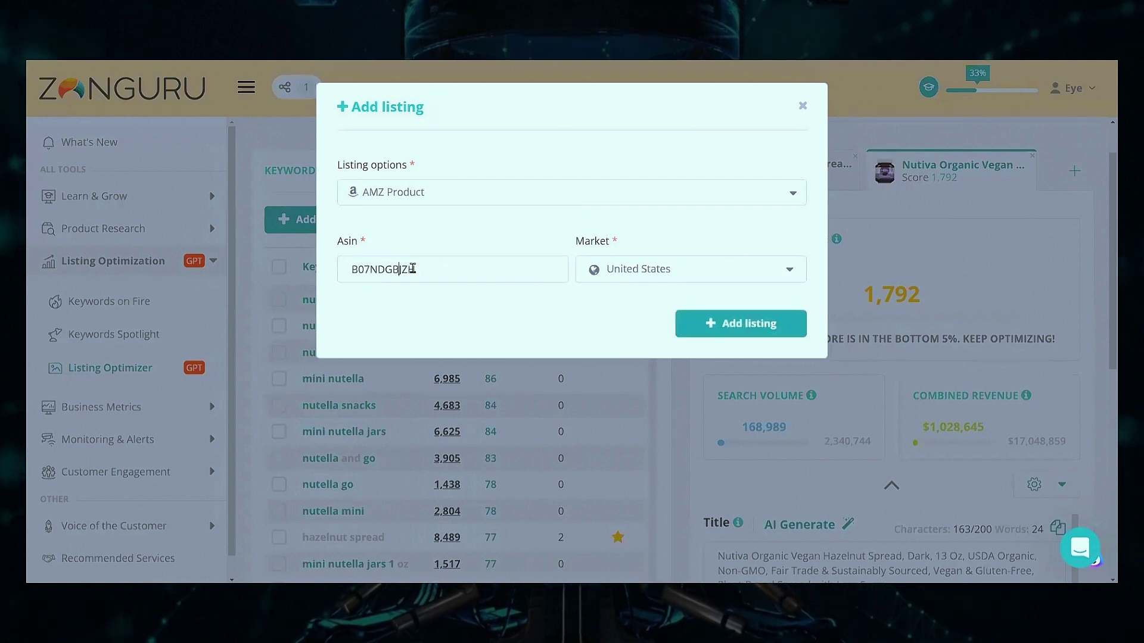
click(747, 323)
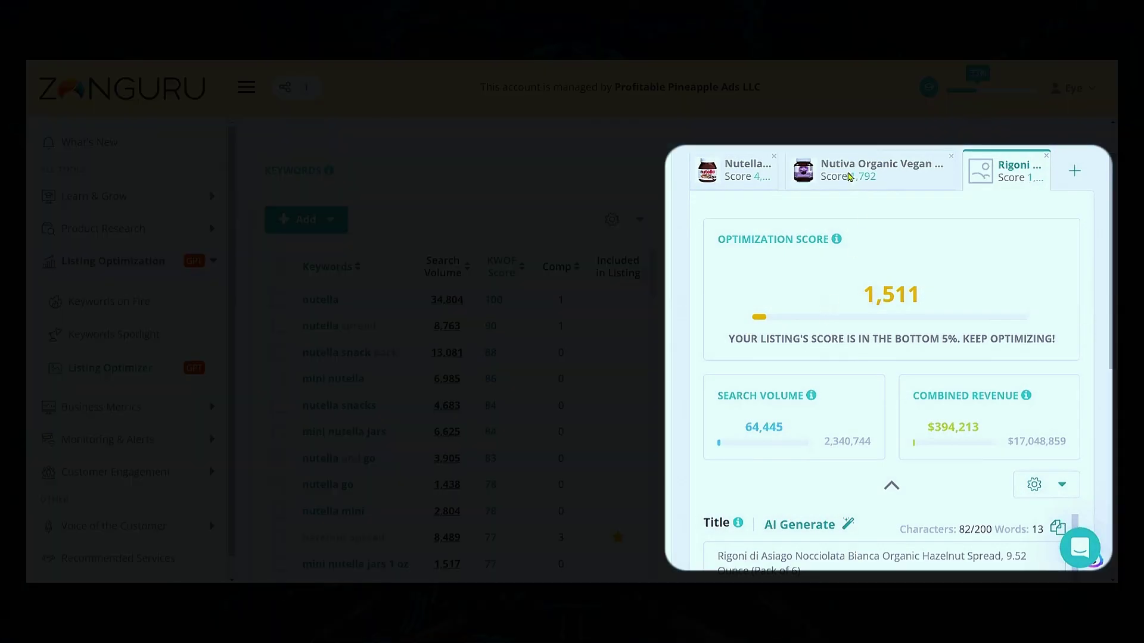
Compare the optimization scores of the Nutella and Nutiva listings.
click(850, 177)
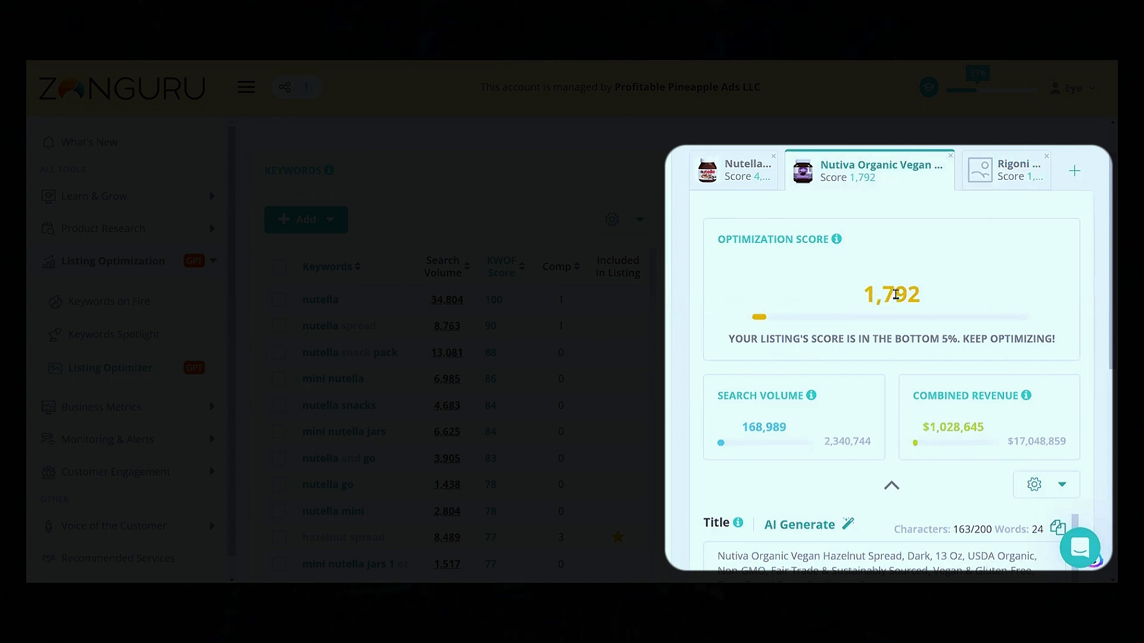
click(756, 176)
click(882, 171)
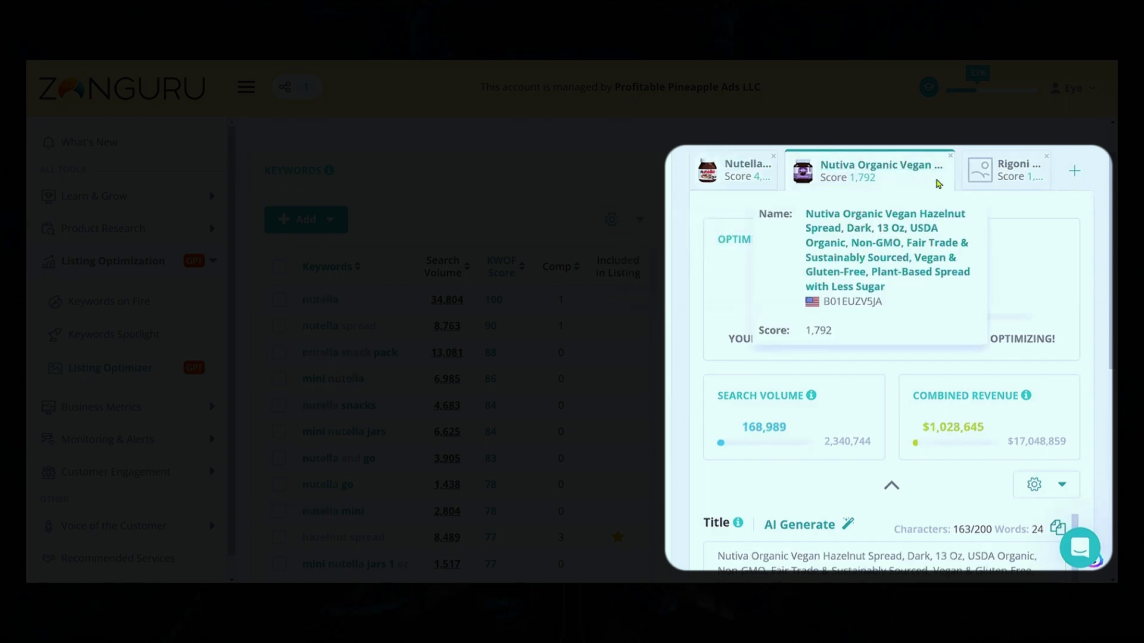
Examine the Rigoni listing's optimization score, bullets, description and search terms.
click(997, 176)
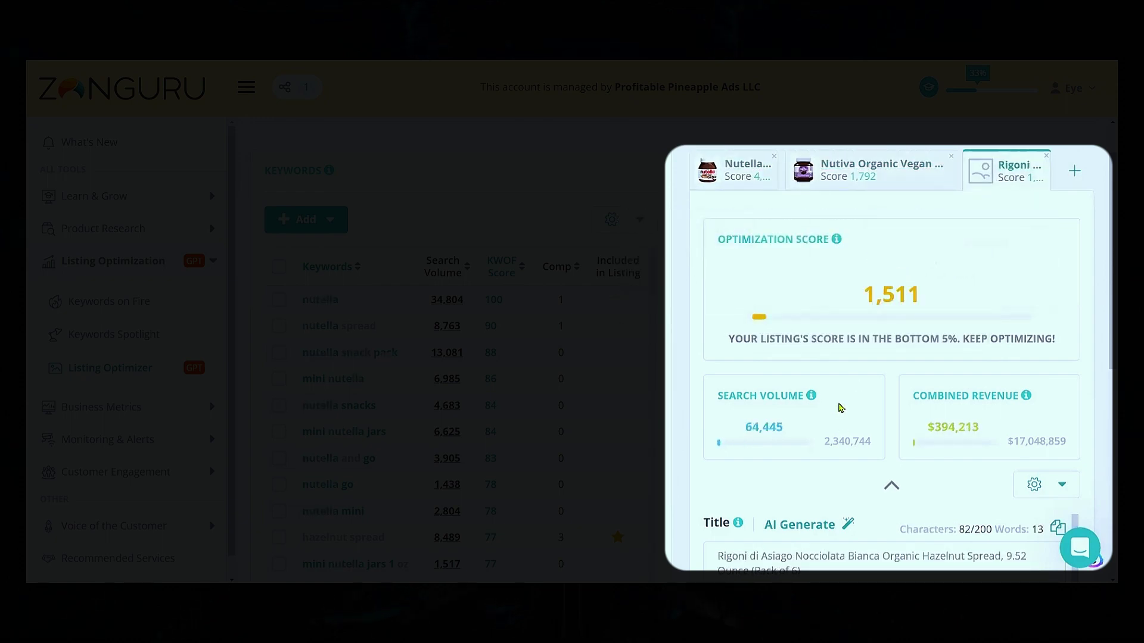
scroll(847, 374, down, 5)
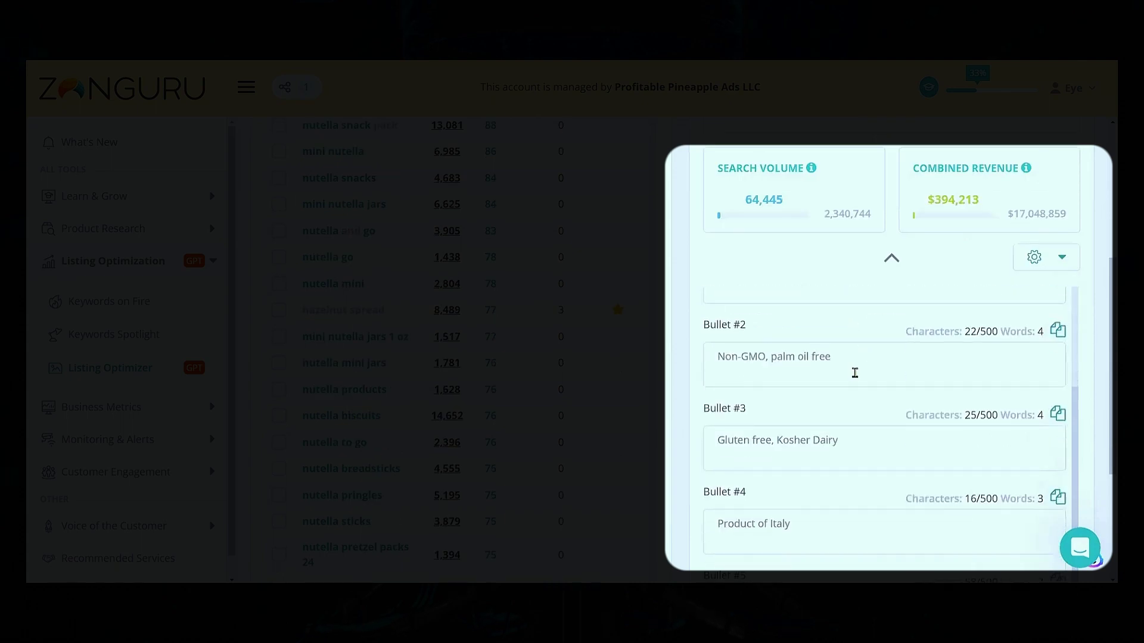
scroll(855, 373, down, 2)
scroll(909, 434, down, 3)
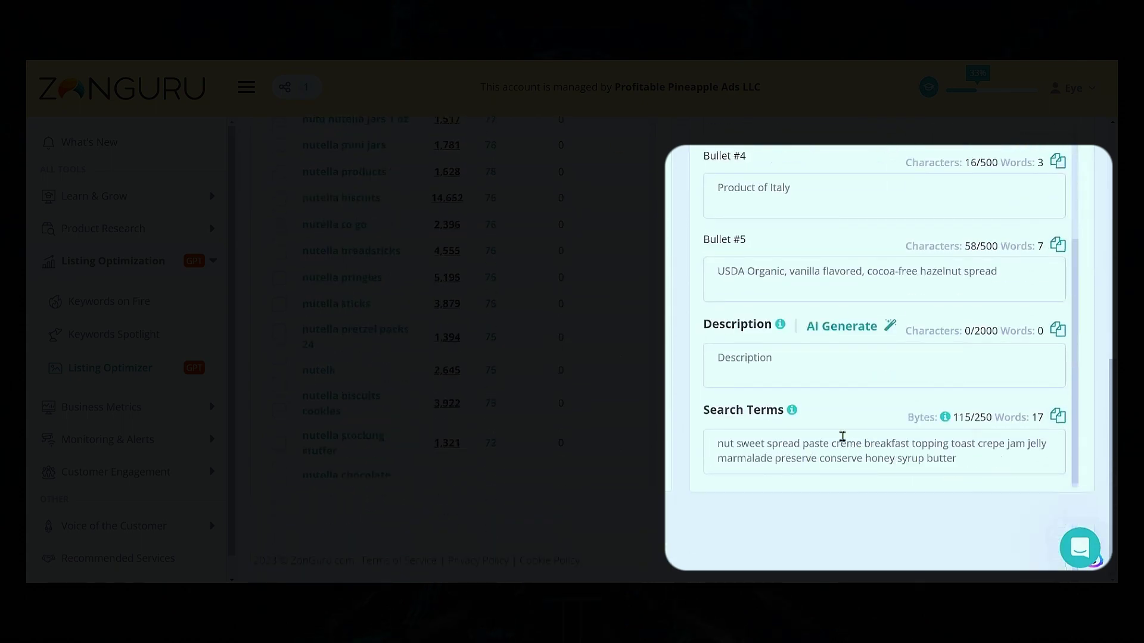
scroll(834, 429, up, 10)
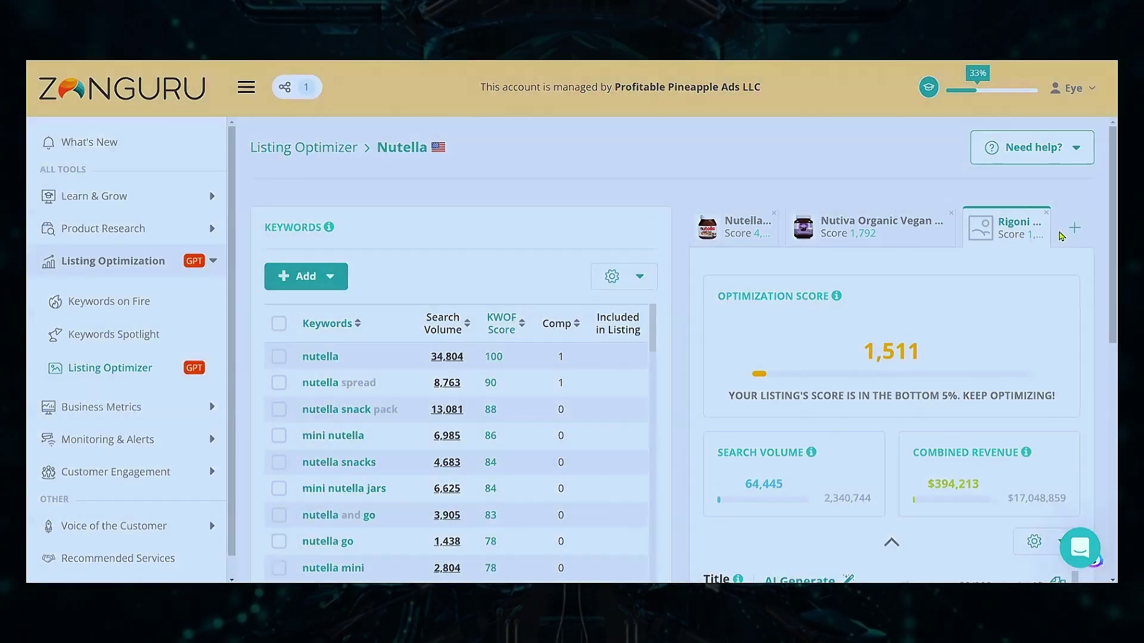
Generate a full AI listing from the session's 300 keywords and check its optimization score.
click(1067, 230)
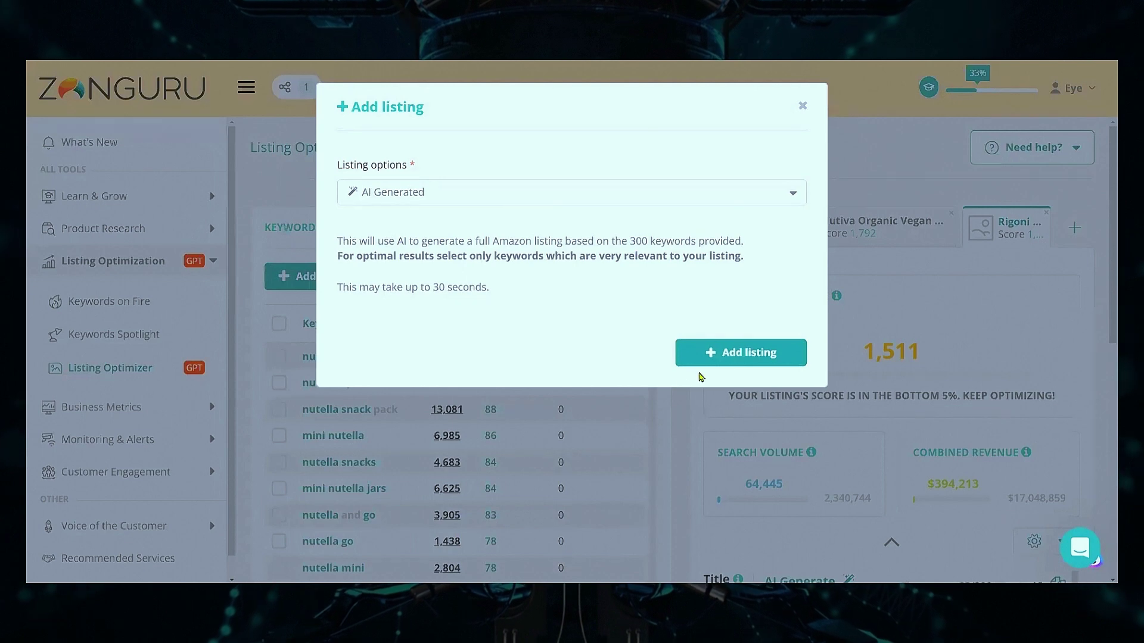
click(754, 353)
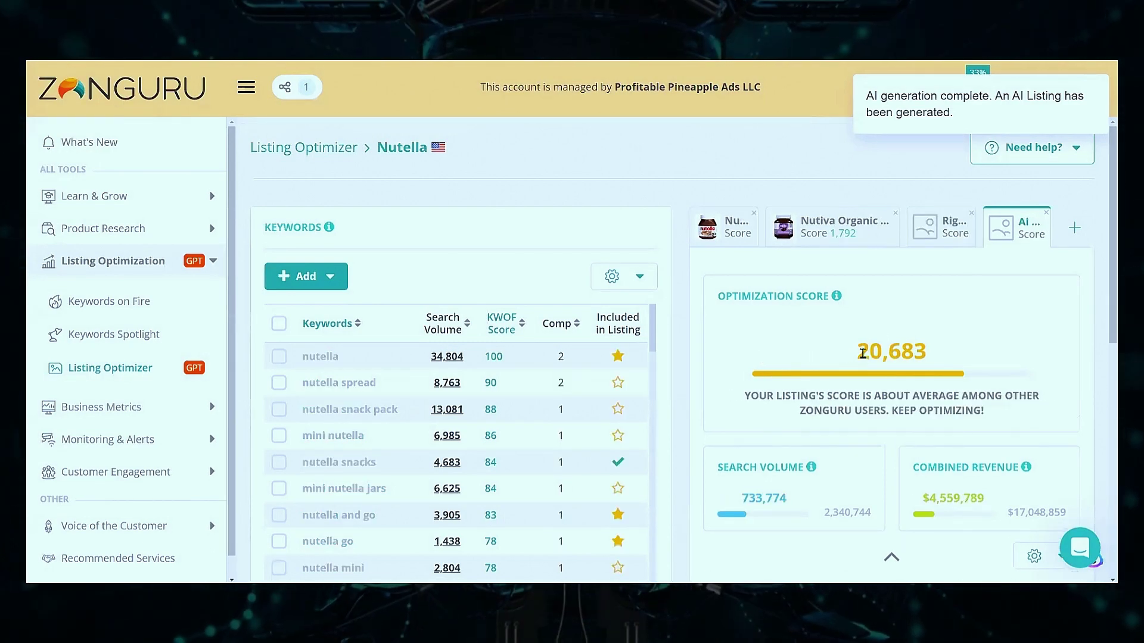
drag(850, 356, 942, 358)
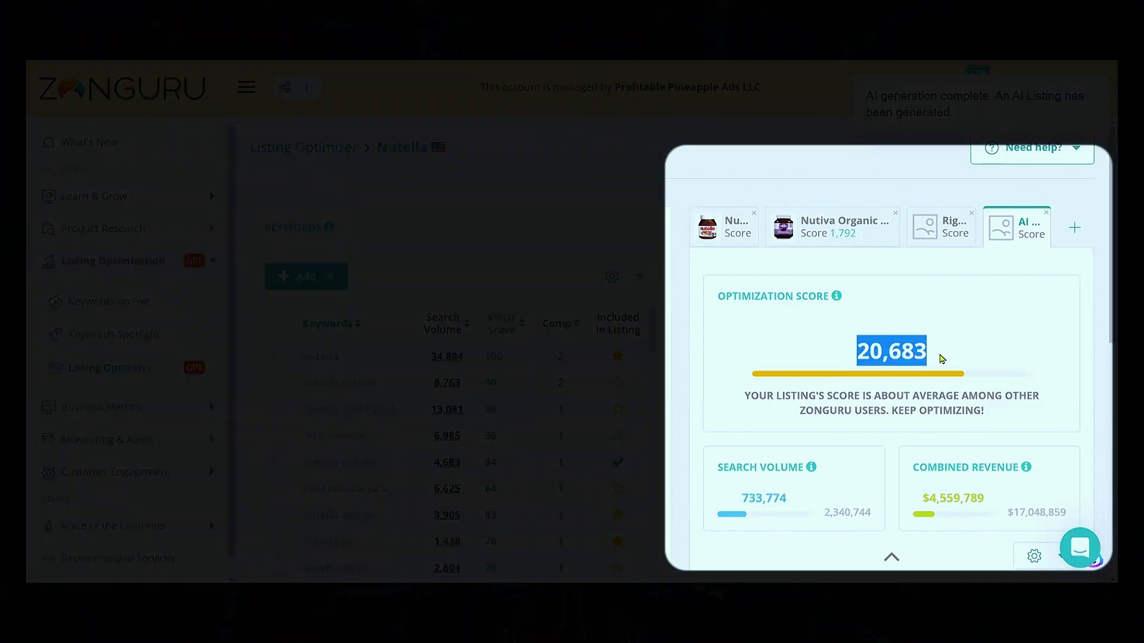
scroll(982, 390, down, 5)
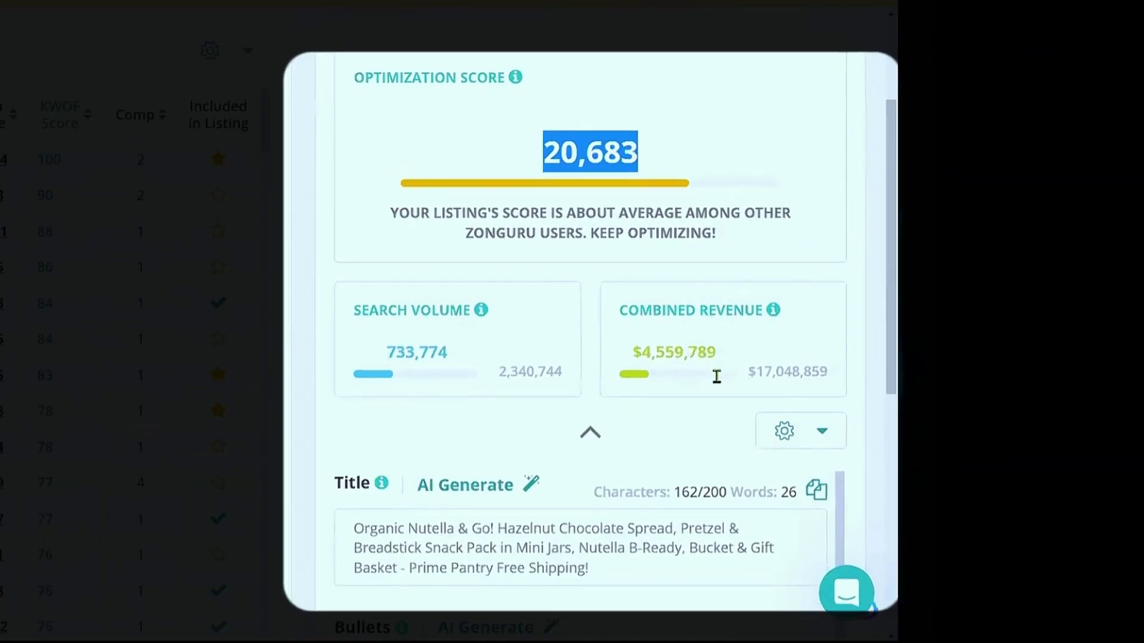
Delete "Organic Nutella & Go!" and "Pretzel & Breadstick Snack Pack" from the AI listing's title, including the comma before "Pretzel".
scroll(623, 361, up, 2)
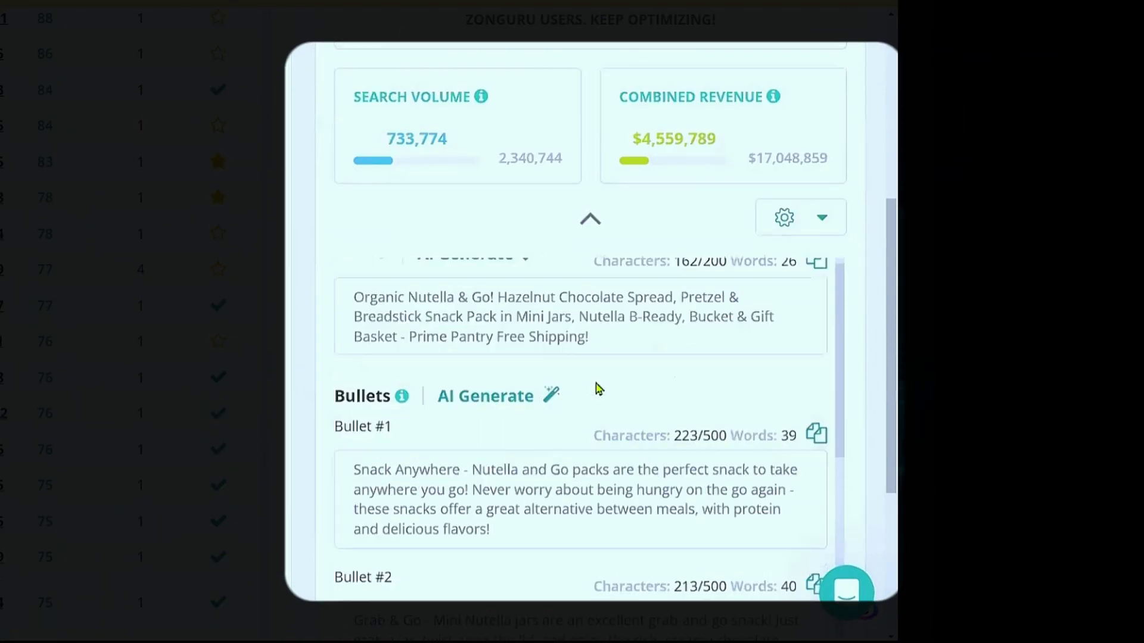
double_click(442, 318)
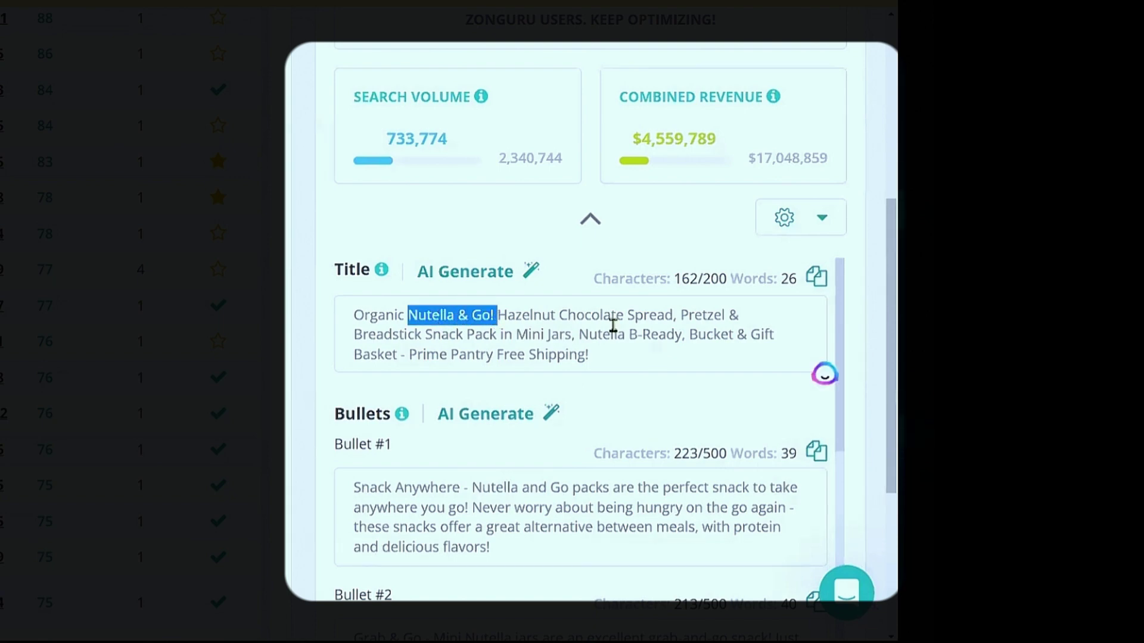
key(BackSpace)
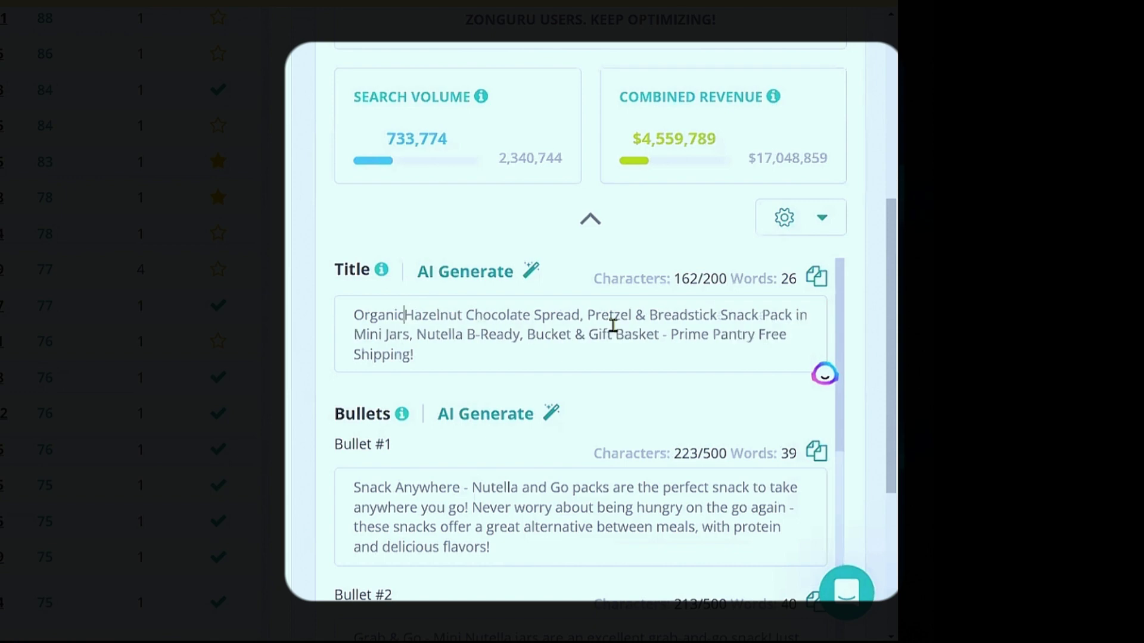
key(ctrl+BackSpace)
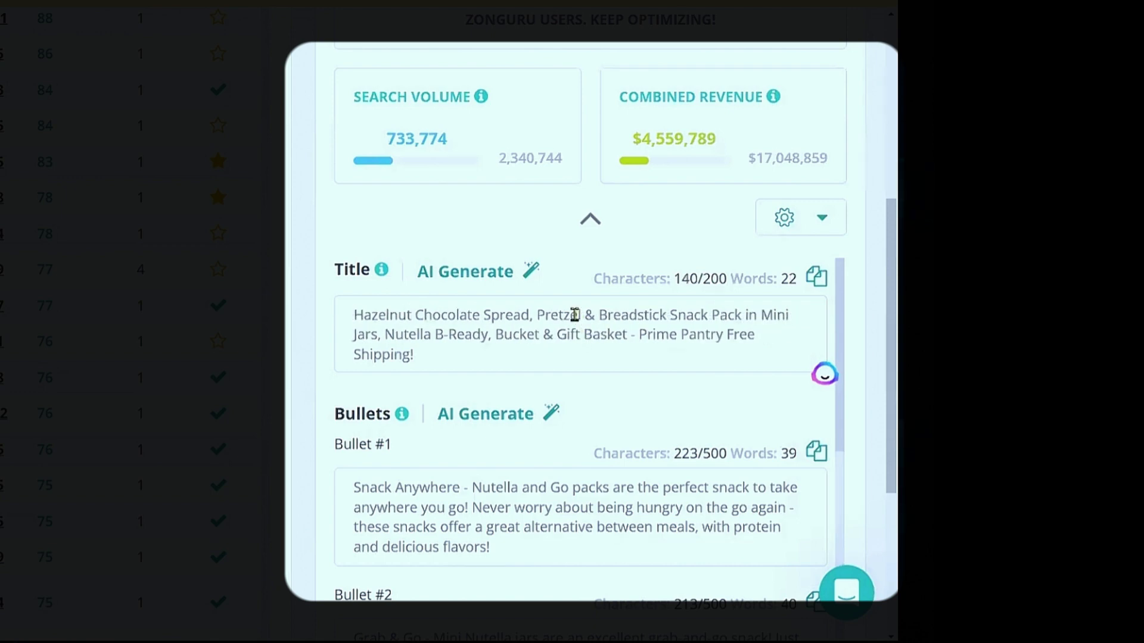
drag(570, 314, 715, 311)
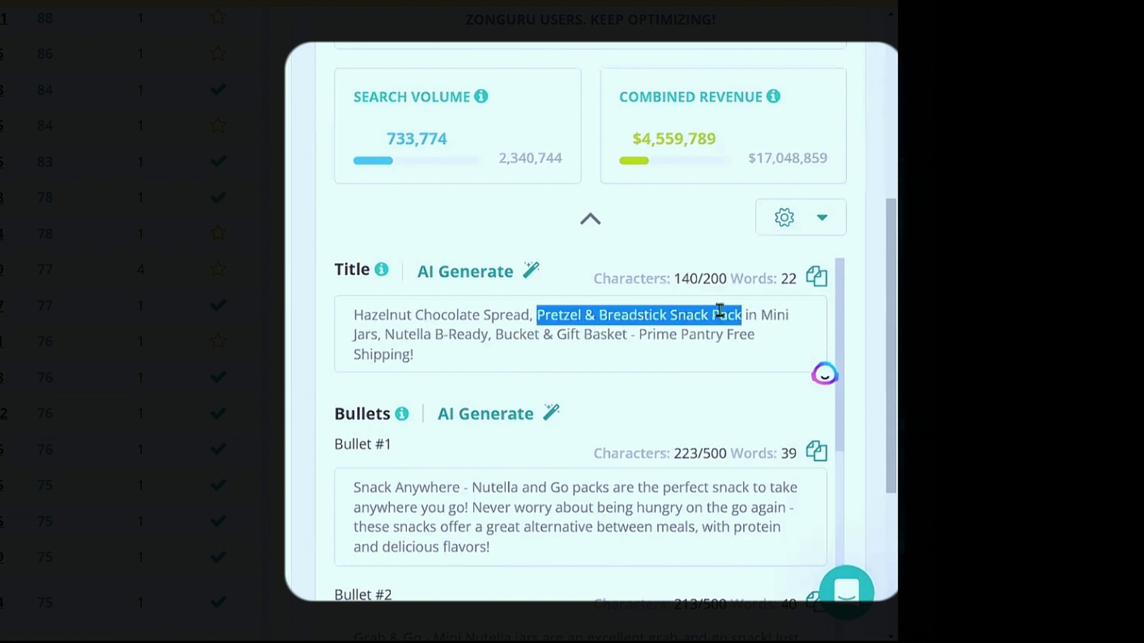
key(BackSpace)
key(BackSpace)
key(BackSpace)
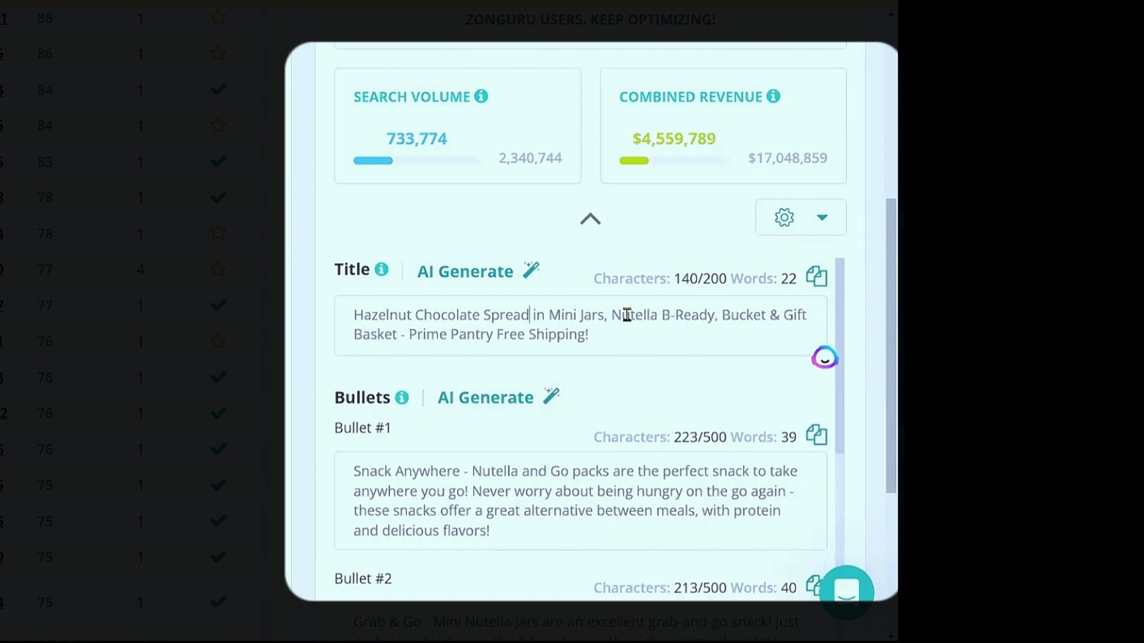
Remove the remaining Nutella, B-Ready, gift basket and free shipping wording, leaving the title as "Hazelnut Chocolate Spread in Mini Jars →".
double_click(627, 315)
key(BackSpace)
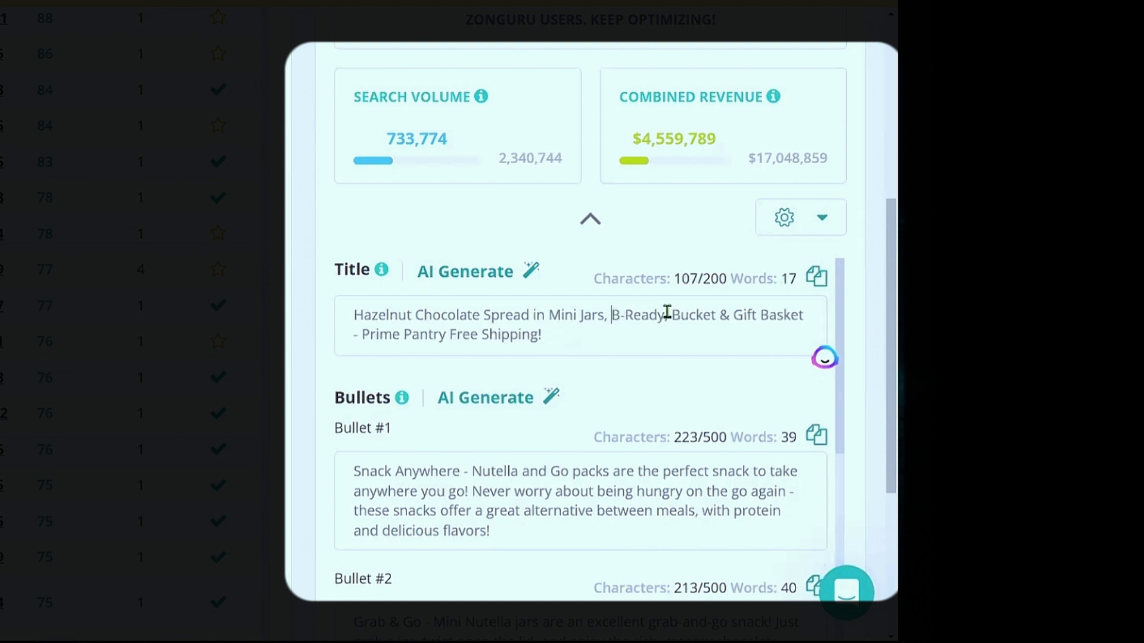
drag(626, 315, 799, 309)
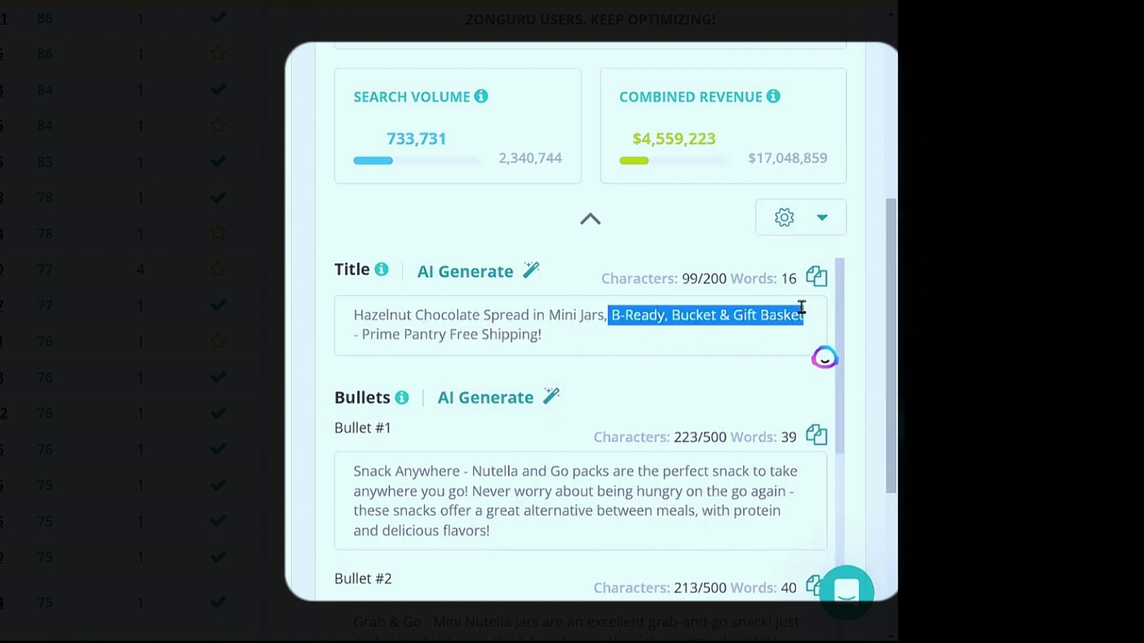
key(BackSpace)
drag(619, 315, 797, 317)
key(BackSpace)
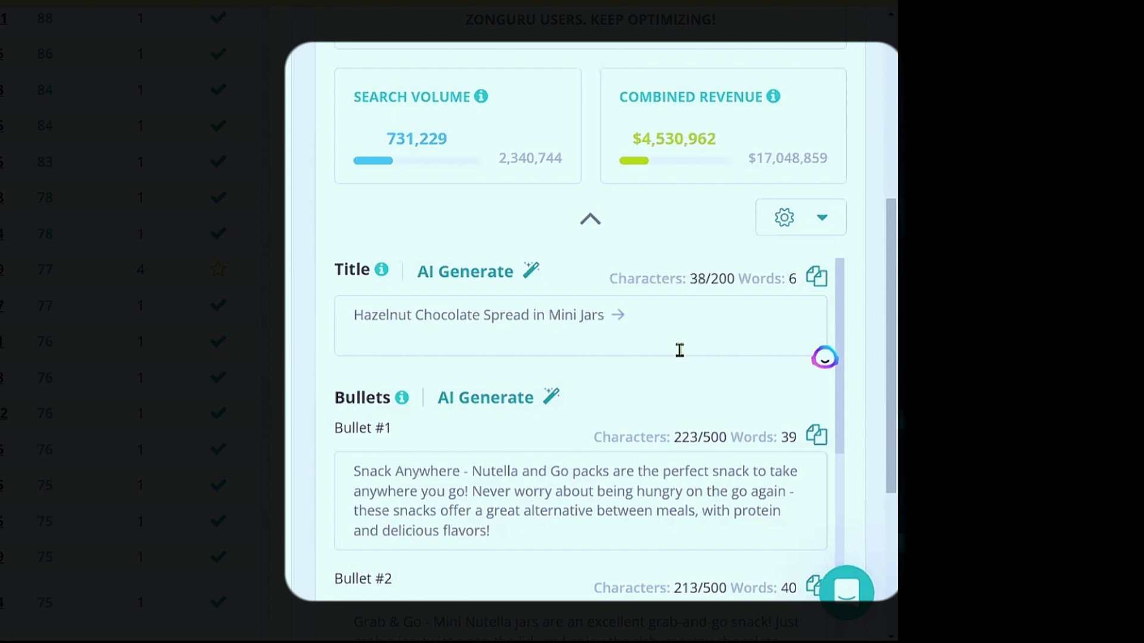
Review the AI listing's bullets and check its optimization score against the shortened title.
scroll(680, 351, down, 3)
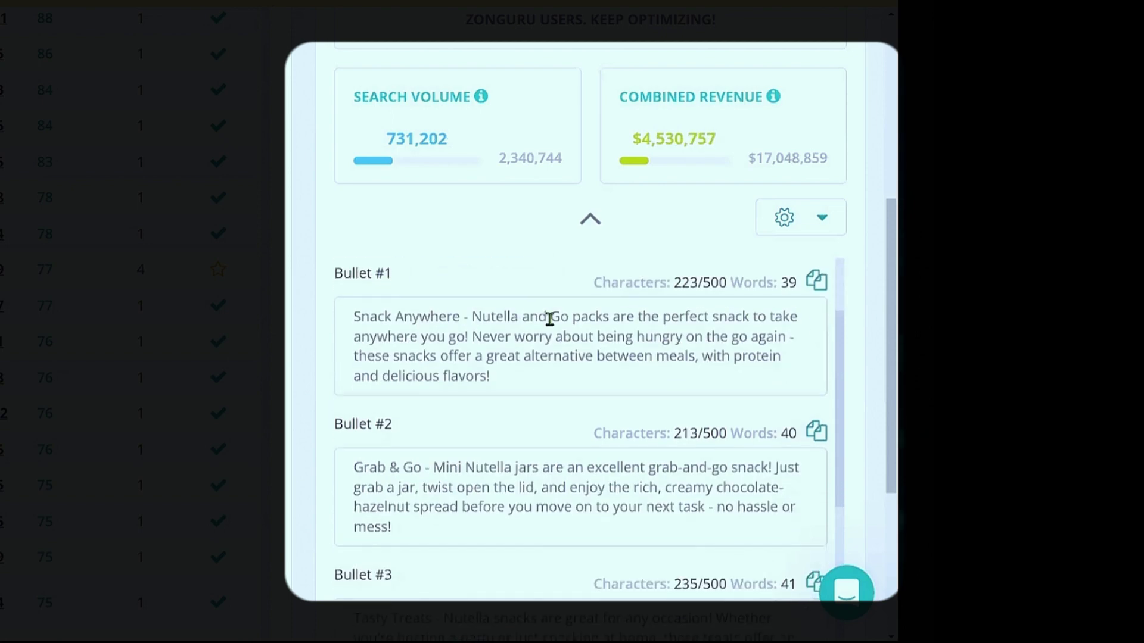
scroll(554, 430, down, 6)
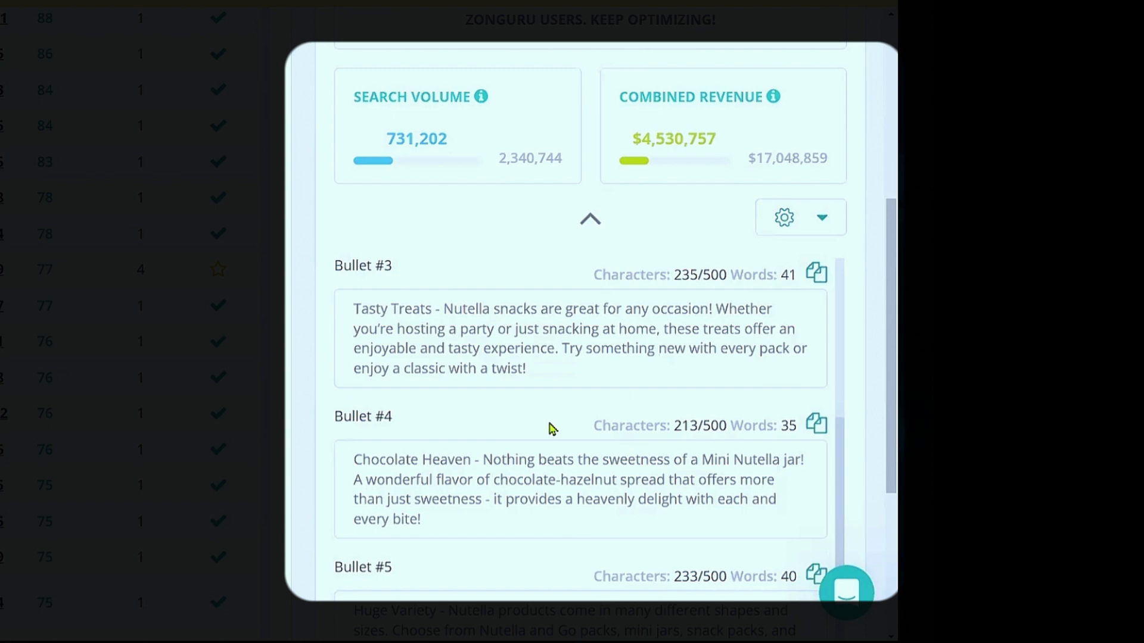
scroll(822, 383, up, 12)
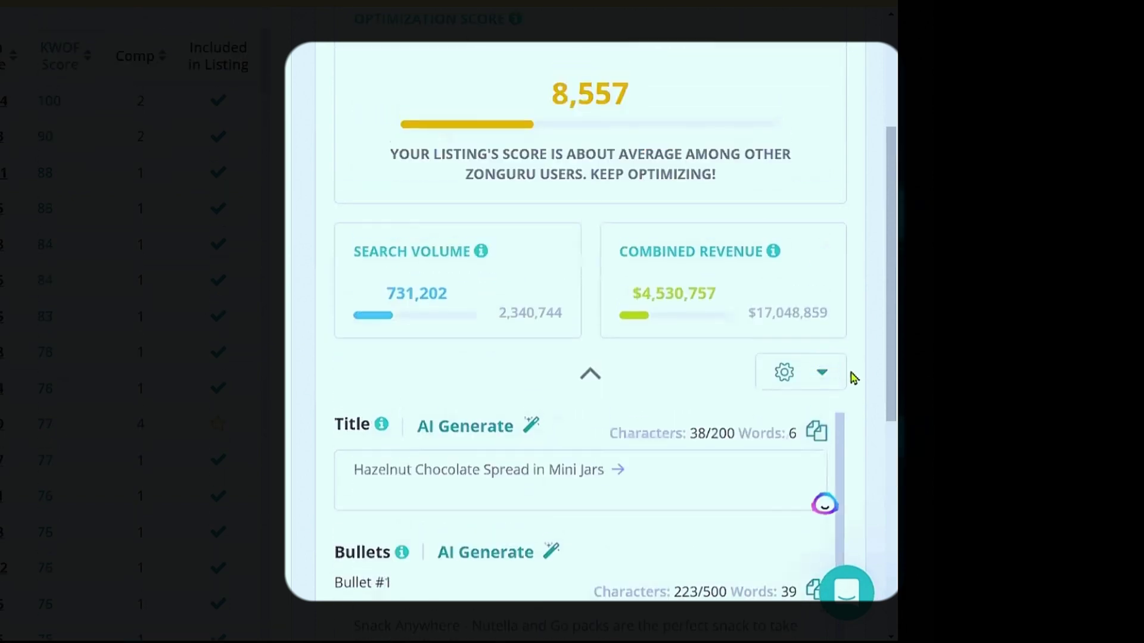
click(801, 376)
scroll(848, 365, up, 4)
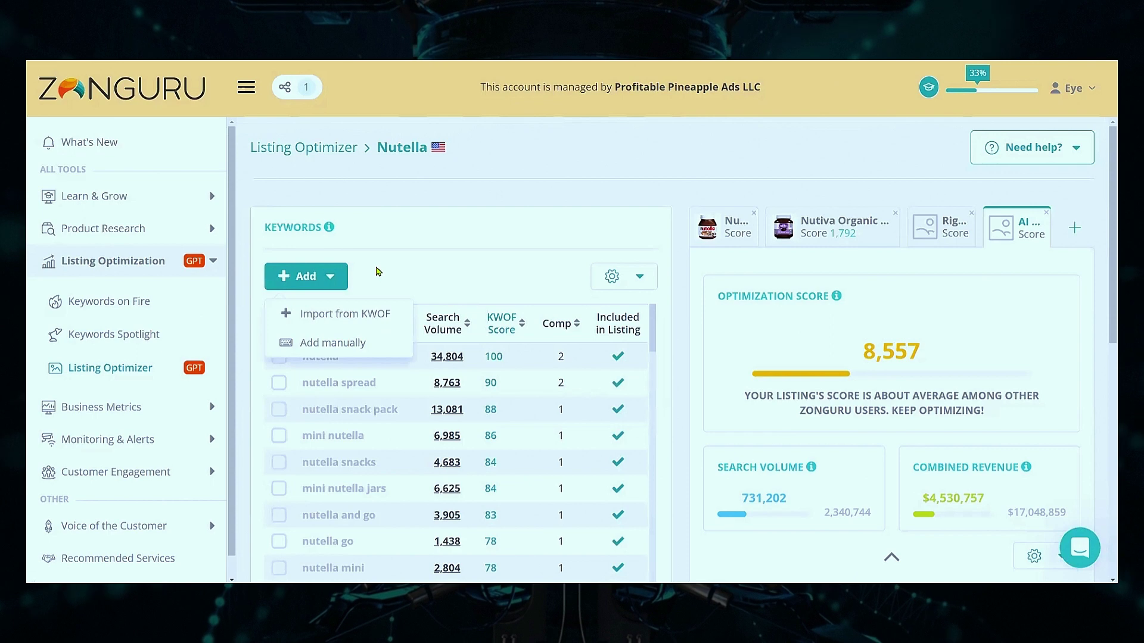
Select the "nutella" keyword and check which actions are available for selected keywords.
click(378, 272)
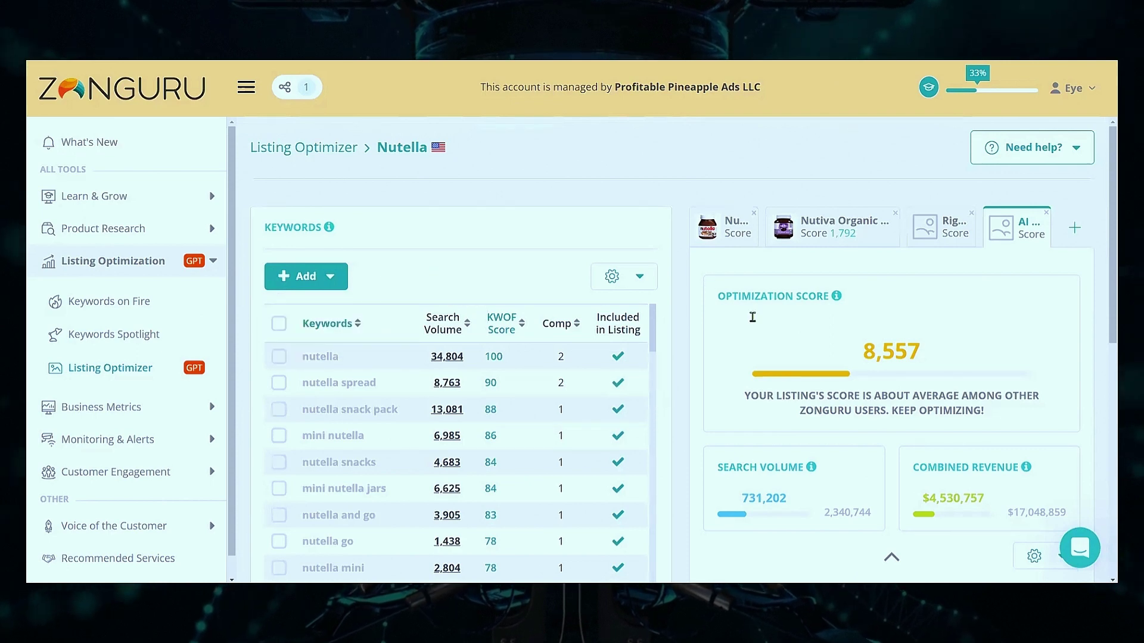
click(280, 357)
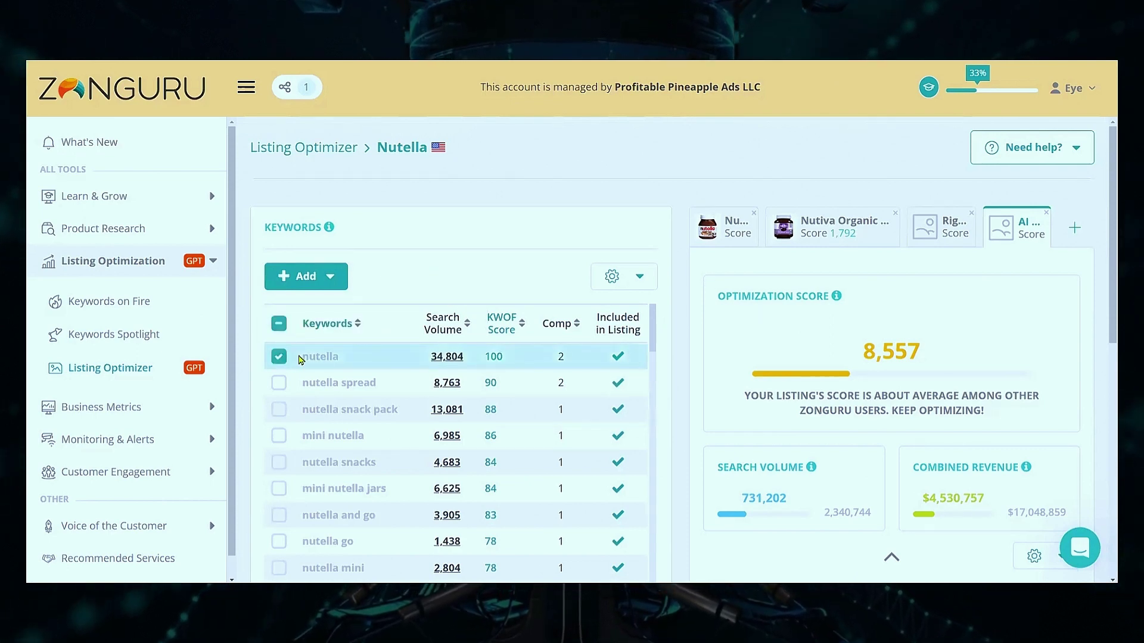
click(619, 277)
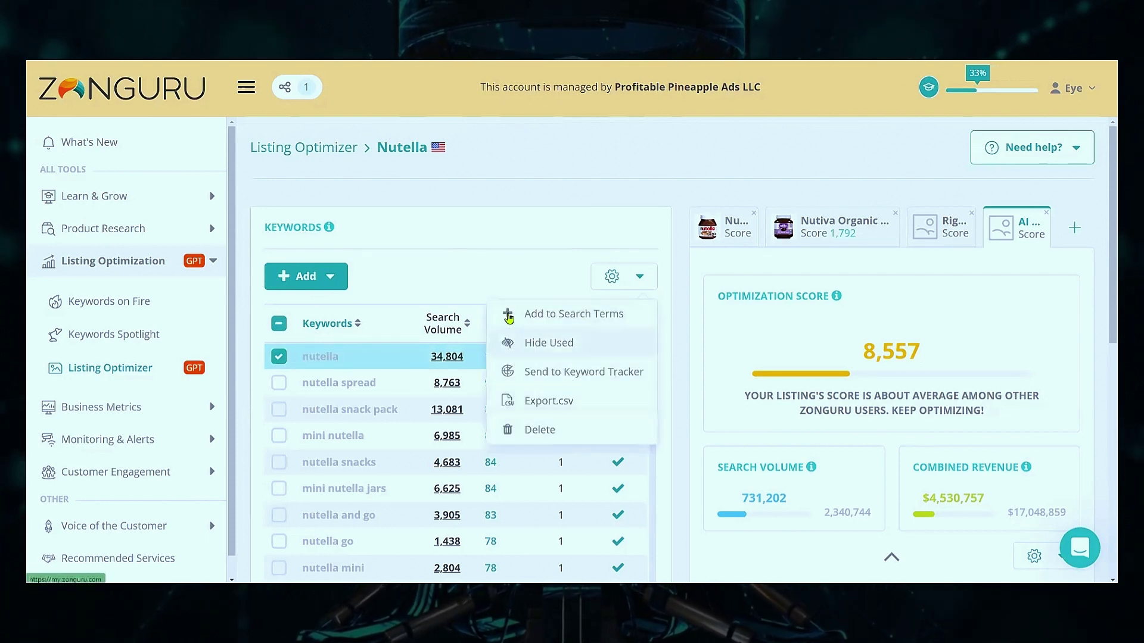
click(505, 280)
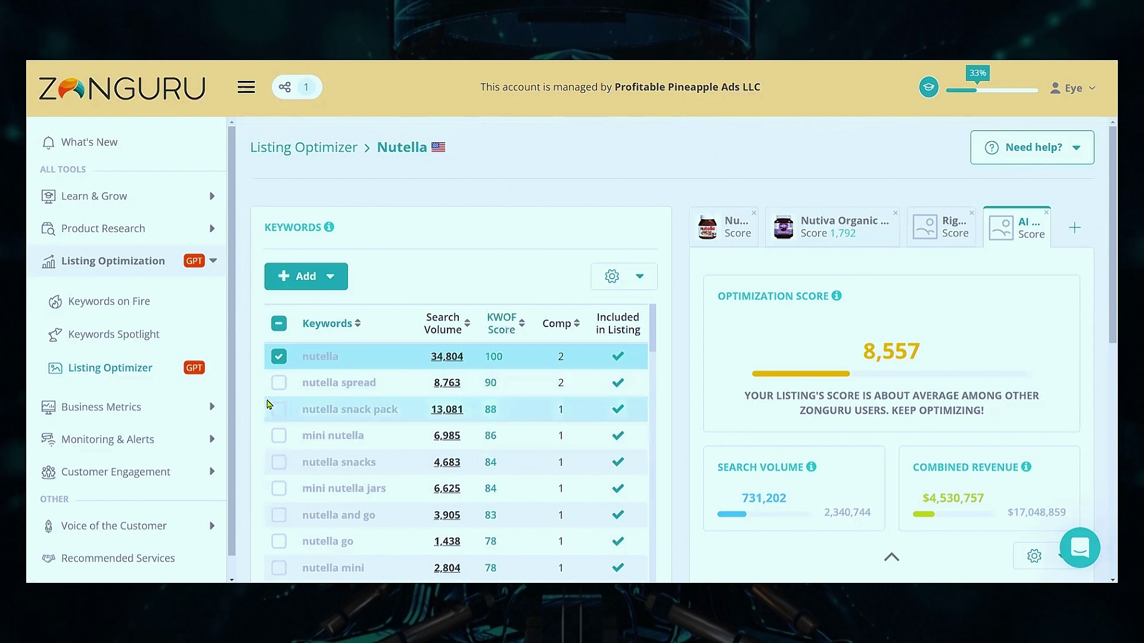
Review the full keyword list, checking search volumes and which keywords the AI listing includes.
scroll(519, 387, down, 10)
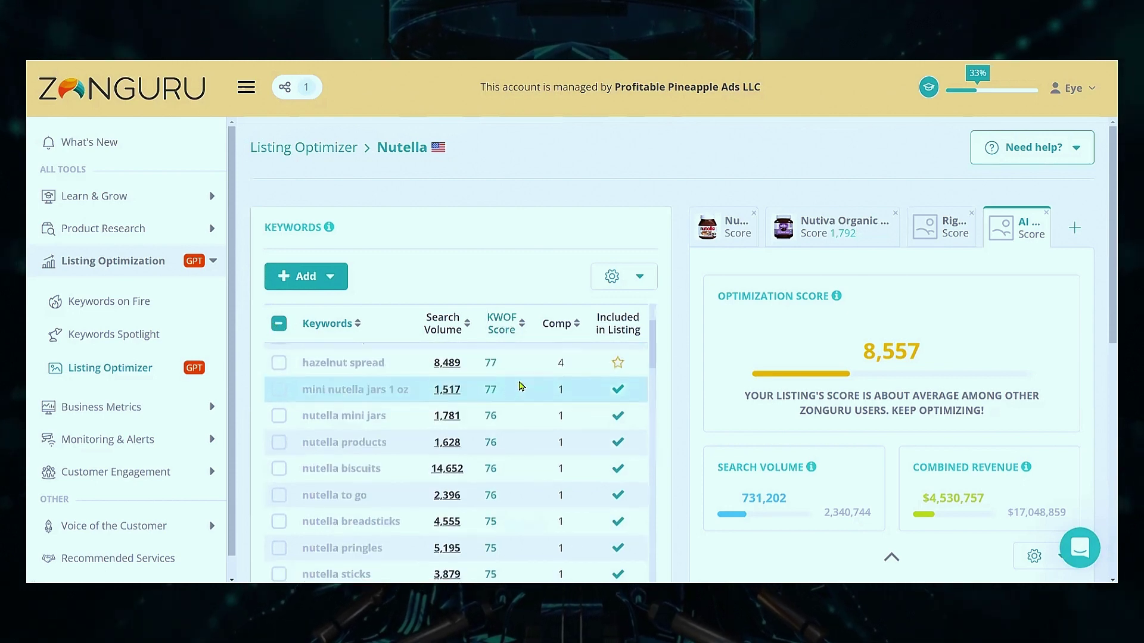
scroll(519, 386, down, 3)
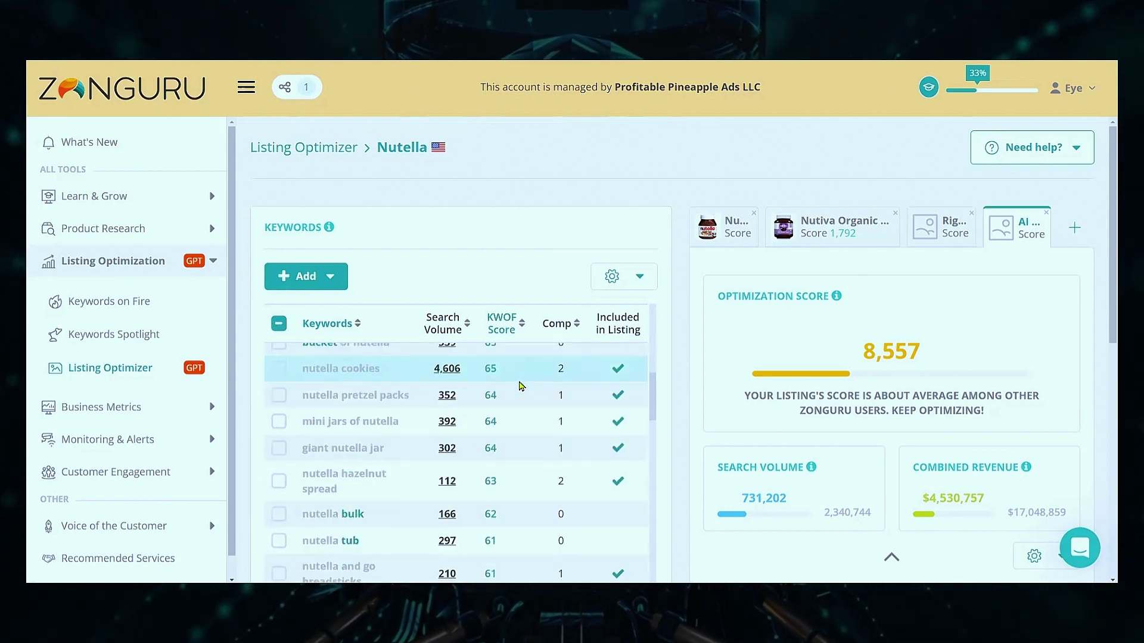
scroll(519, 386, up, 10)
scroll(519, 386, up, 3)
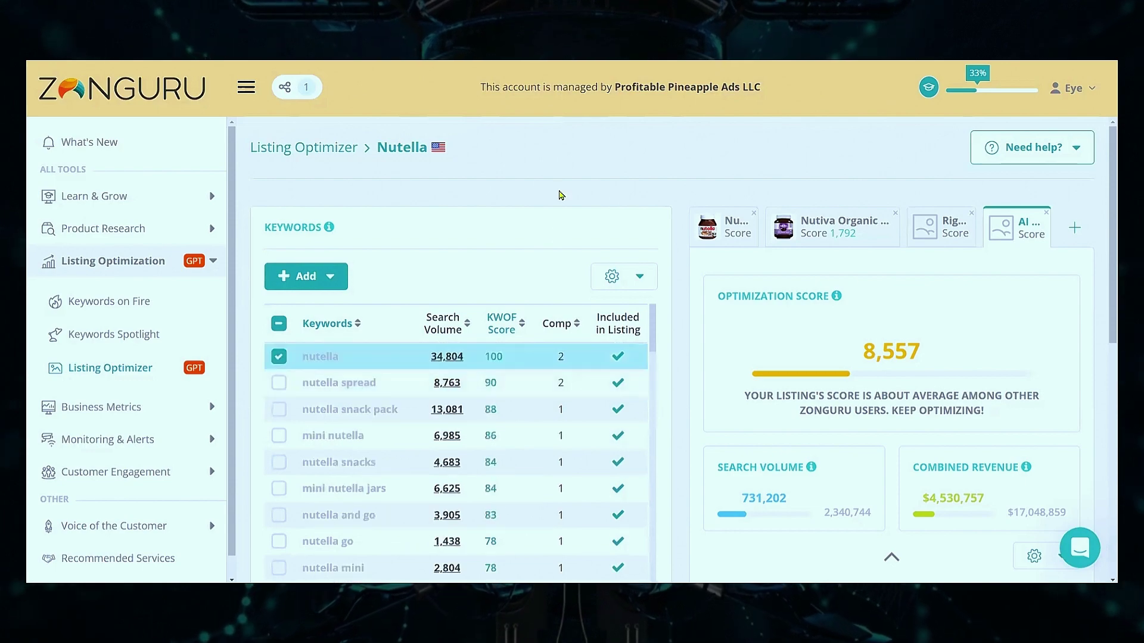
scroll(518, 385, down, 10)
scroll(466, 369, down, 7)
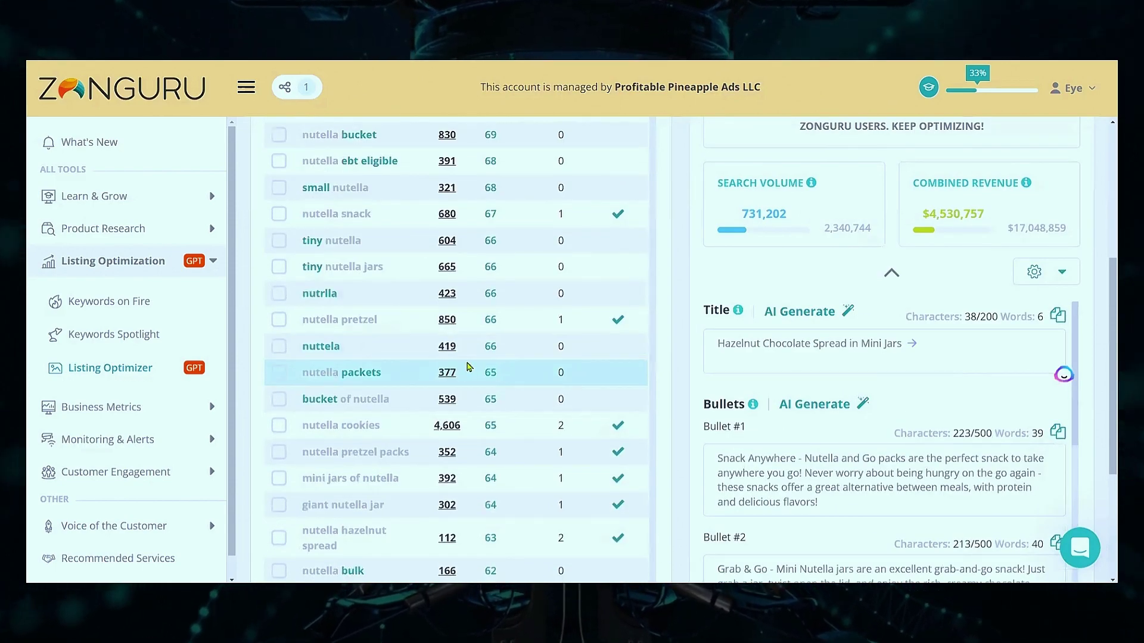
scroll(467, 366, down, 12)
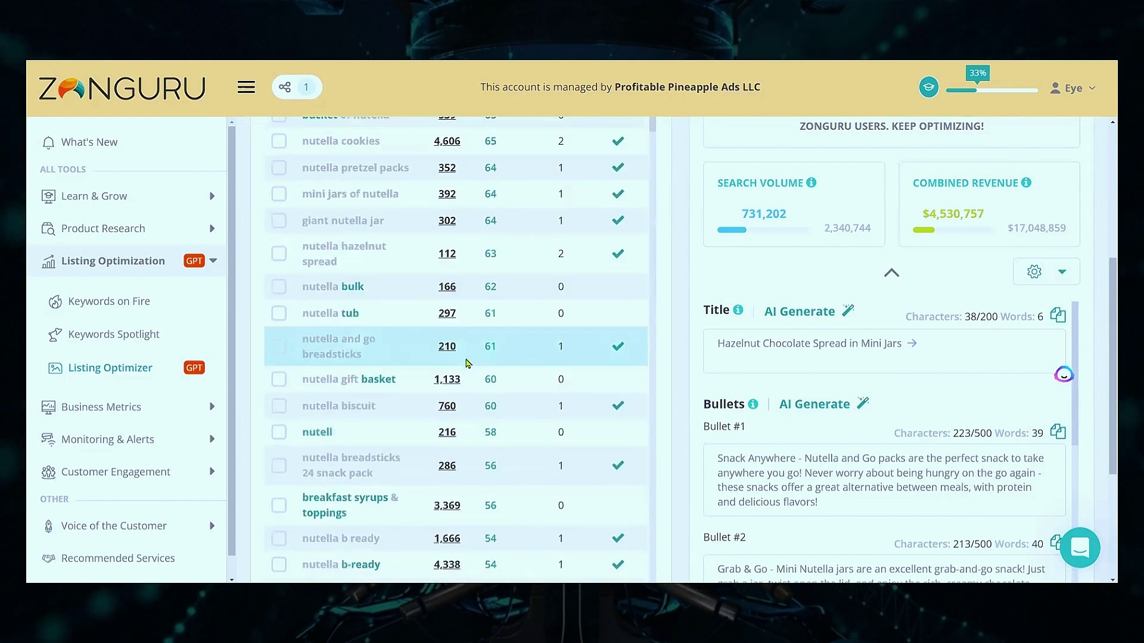
scroll(467, 362, down, 6)
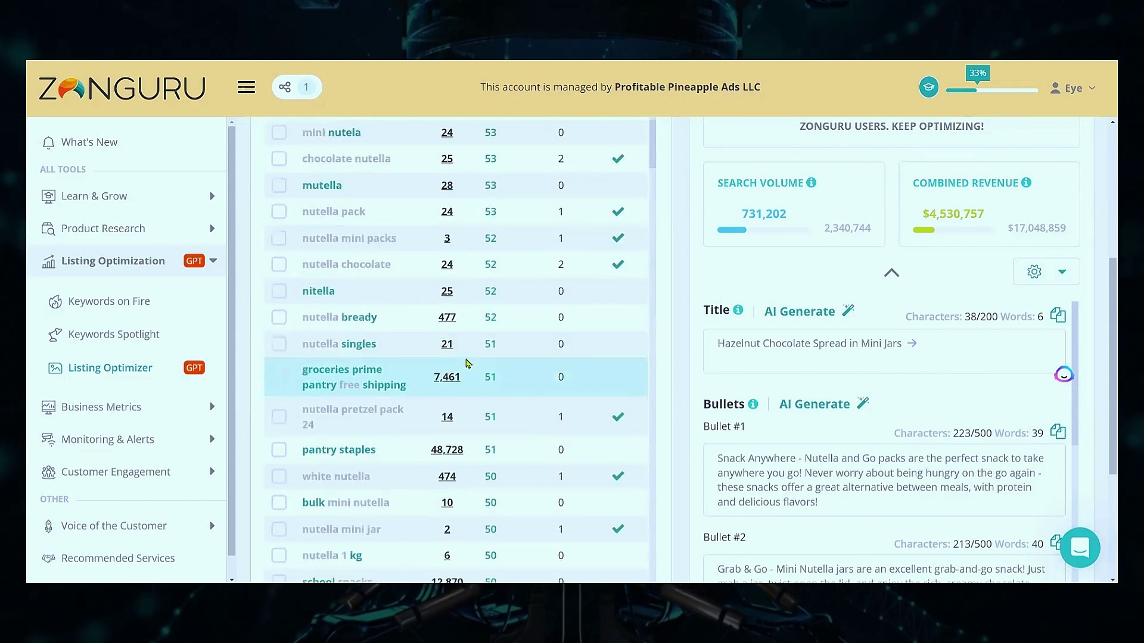
scroll(467, 362, down, 10)
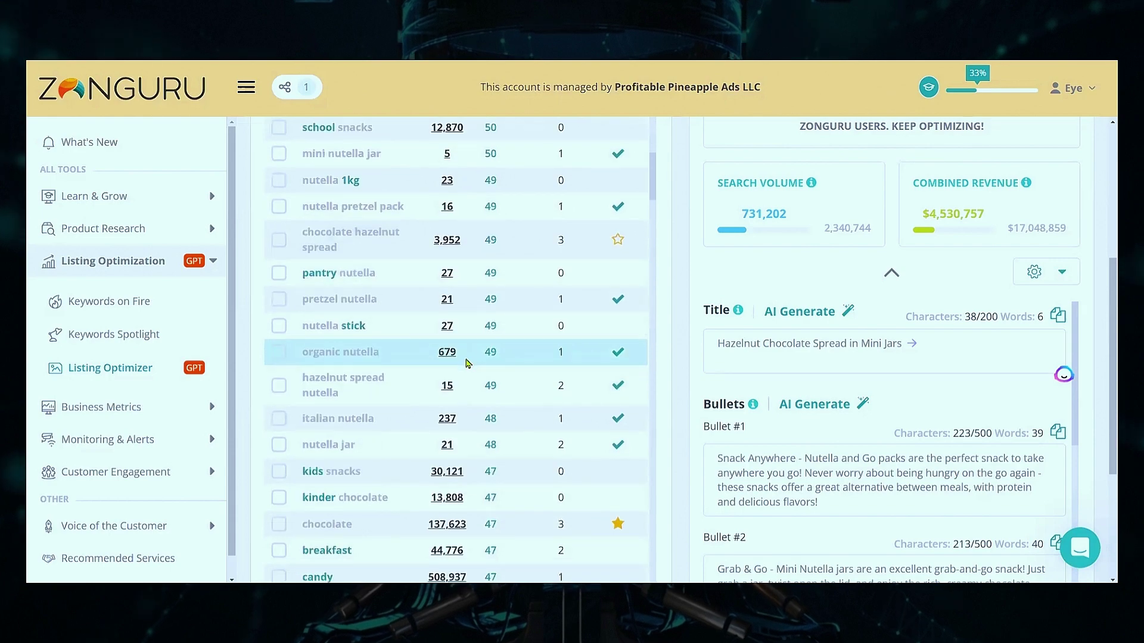
scroll(467, 363, down, 15)
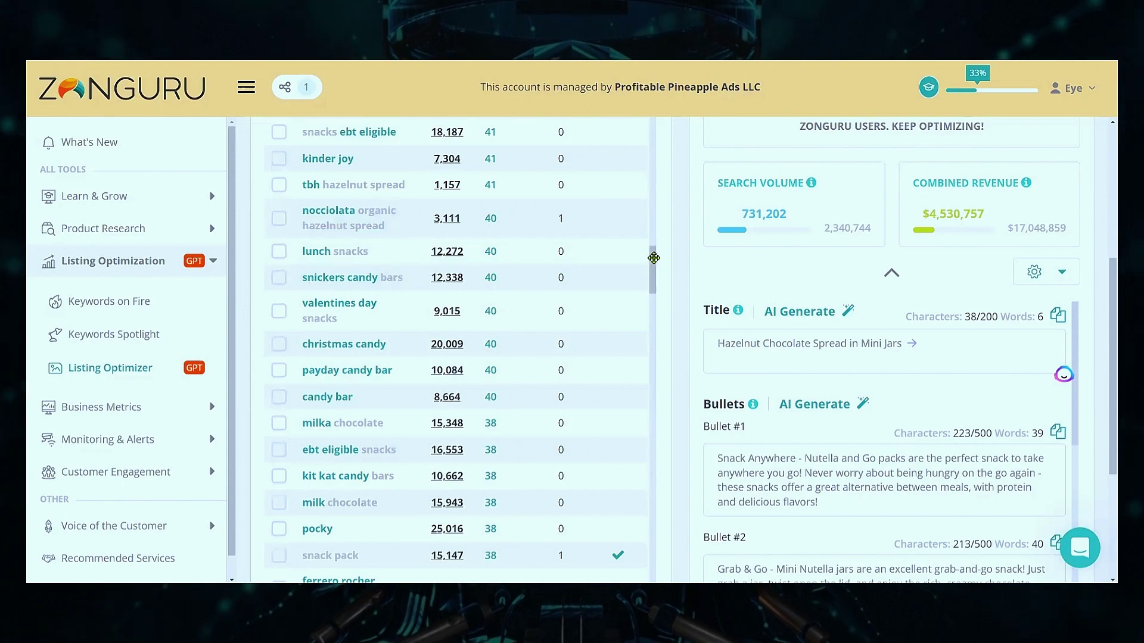
scroll(655, 253, up, 20)
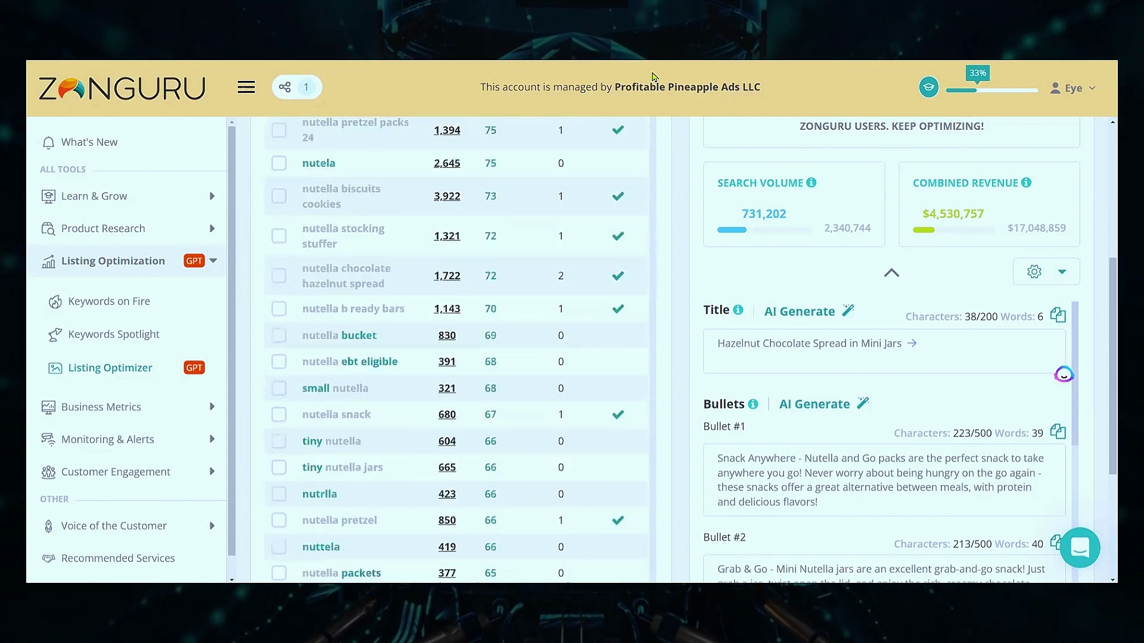
scroll(663, 242, up, 5)
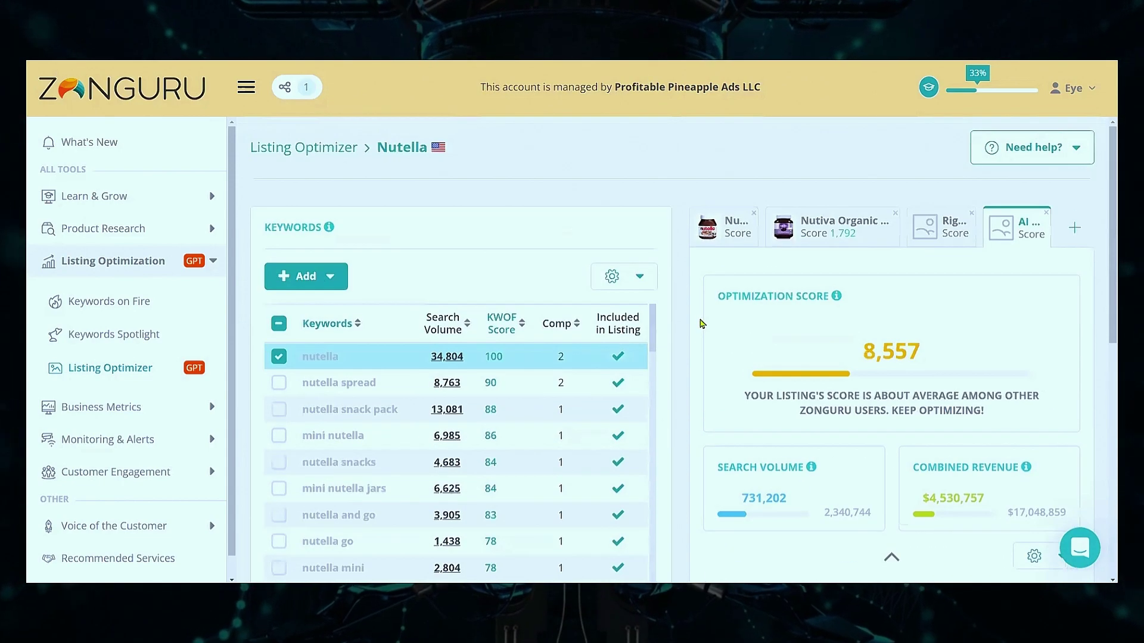
Add all listed keywords to the AI listing's search terms and review the resulting Search Terms text.
click(279, 325)
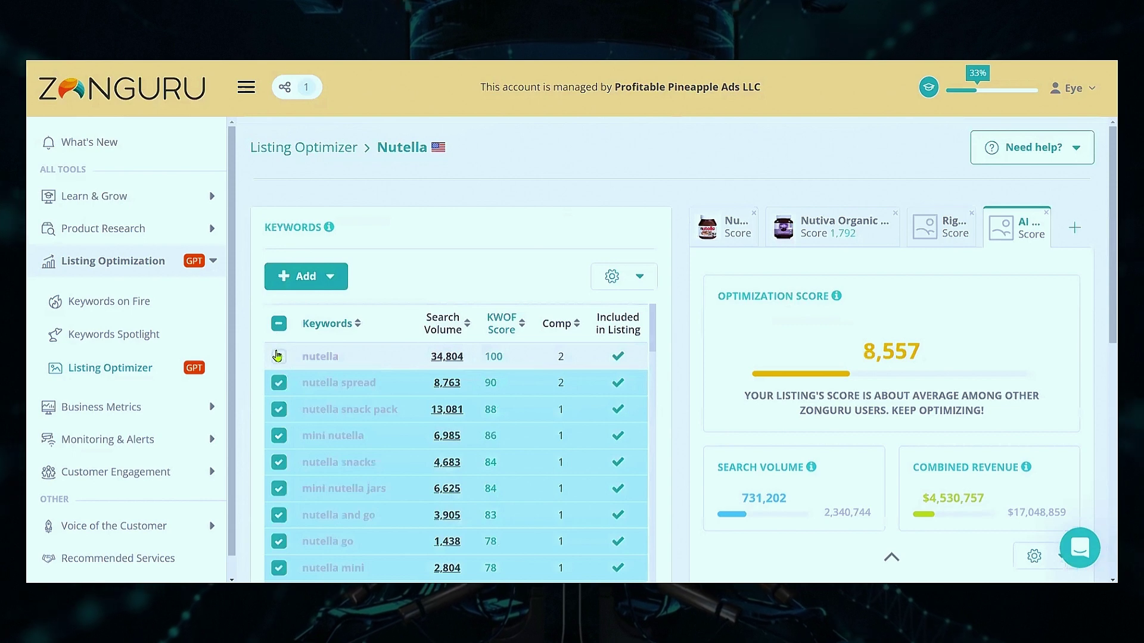
click(280, 329)
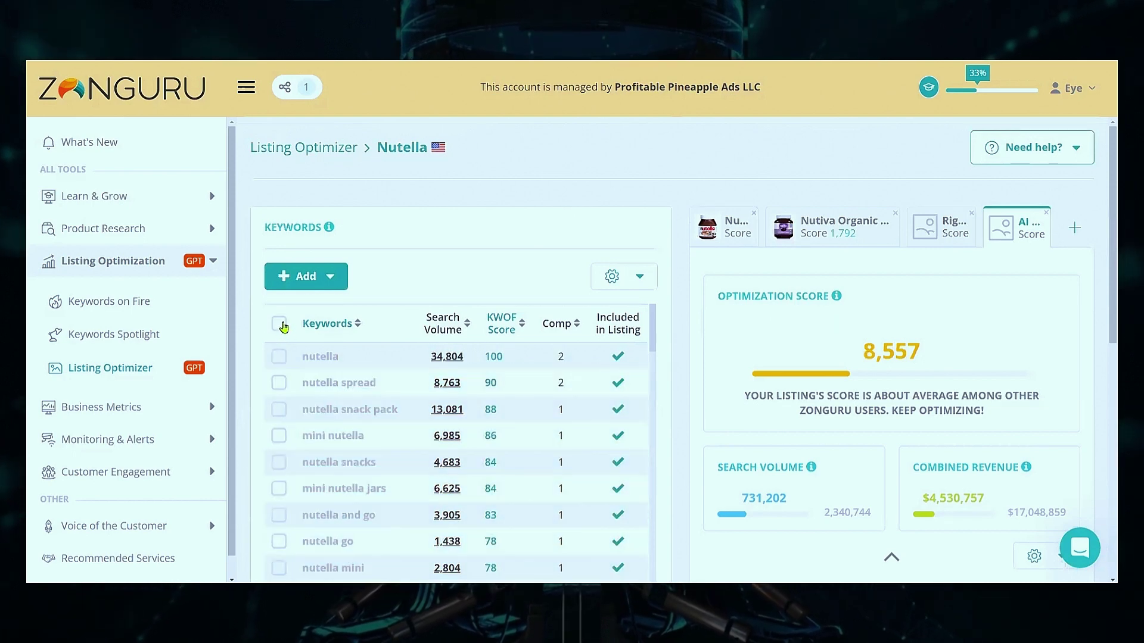
click(280, 327)
click(611, 276)
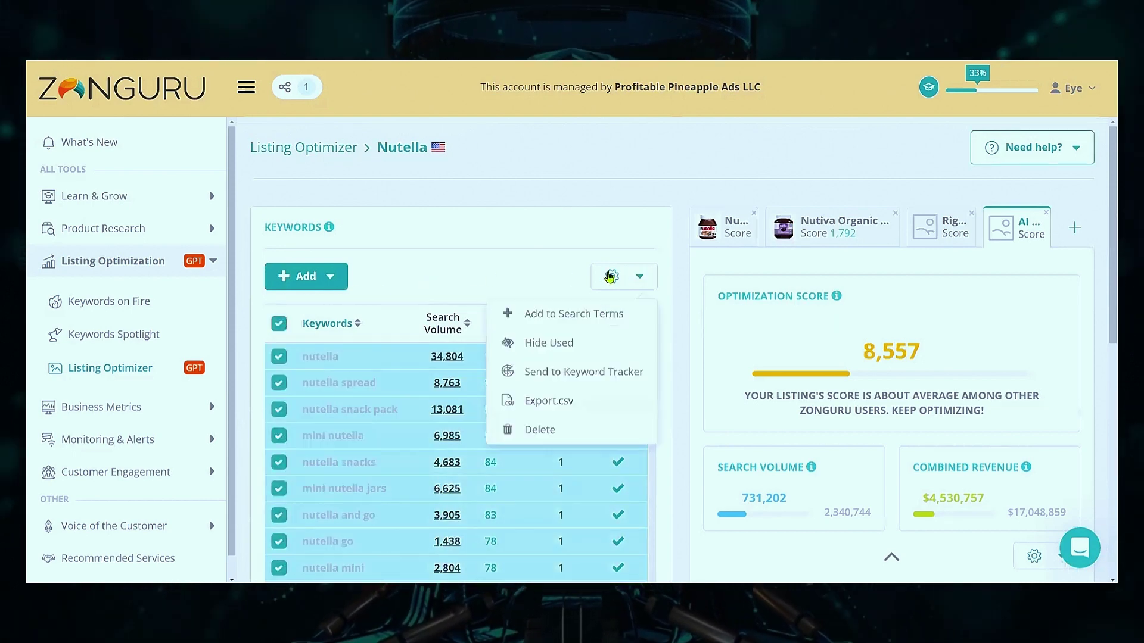
click(570, 318)
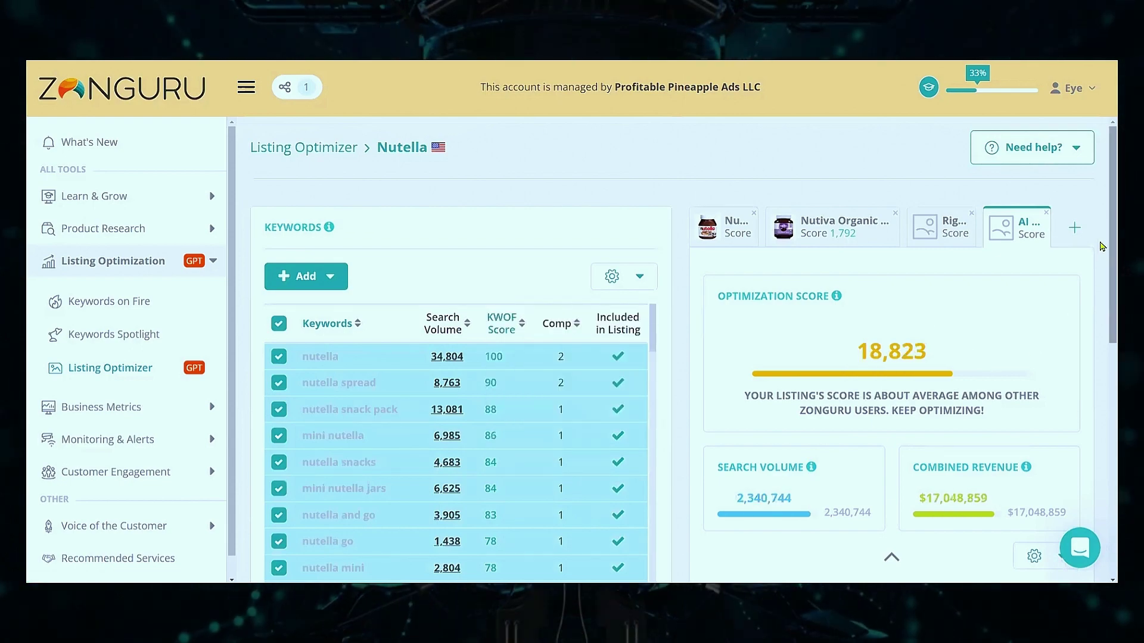
scroll(874, 406, down, 10)
scroll(873, 405, down, 15)
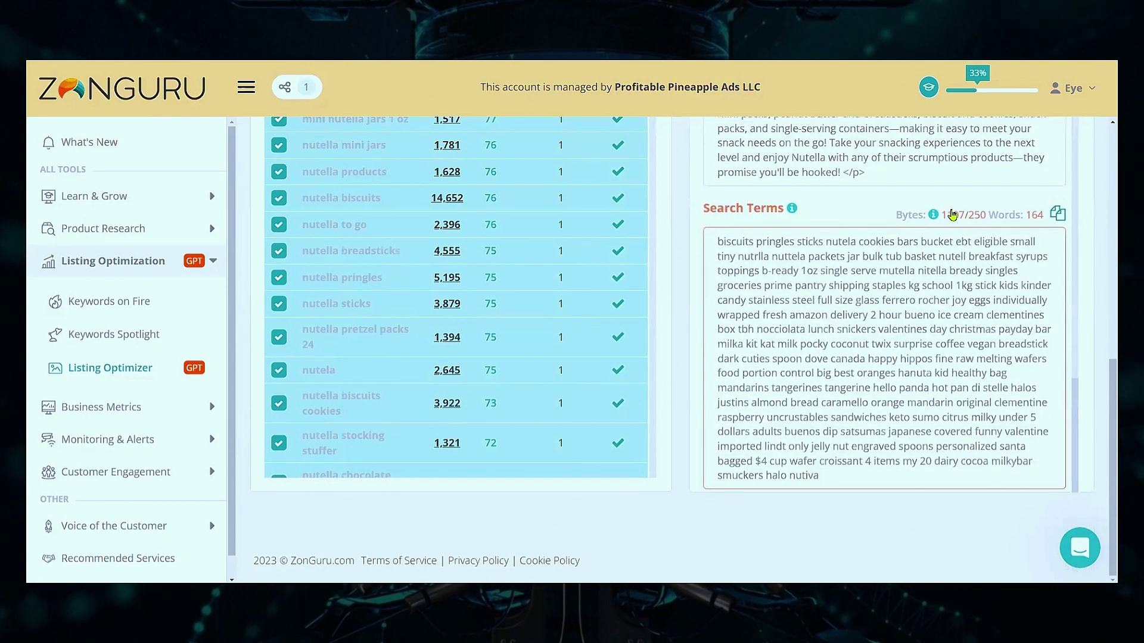
drag(819, 476, 730, 256)
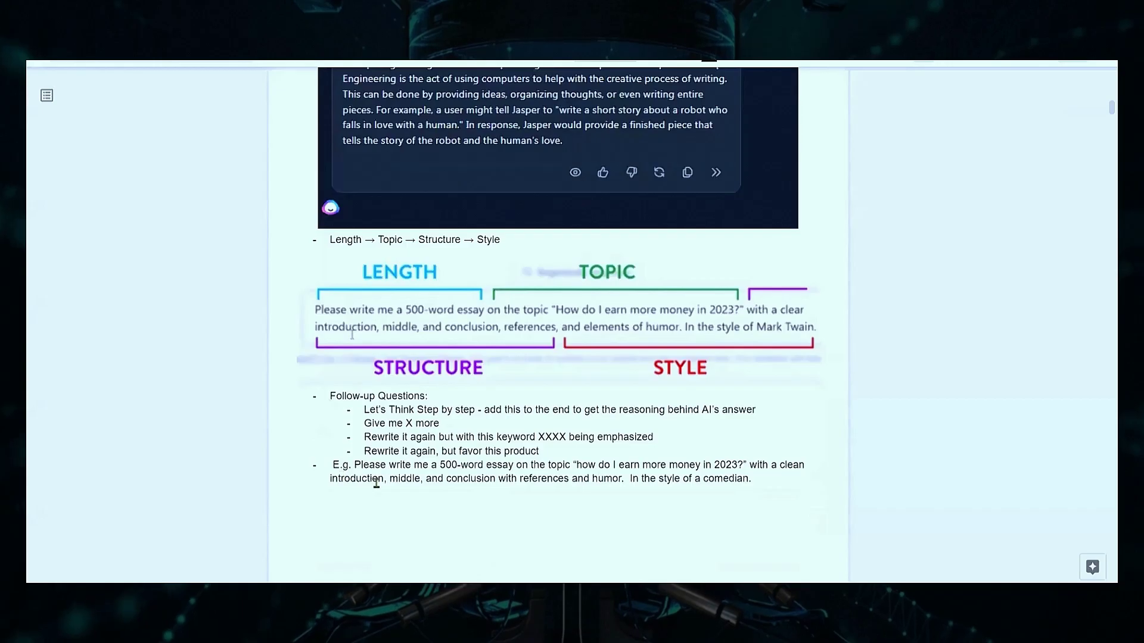
Copy the 500-word essay example prompt from the prompt notes document into the Jasper chat message.
drag(354, 465, 749, 481)
key(ctrl+c)
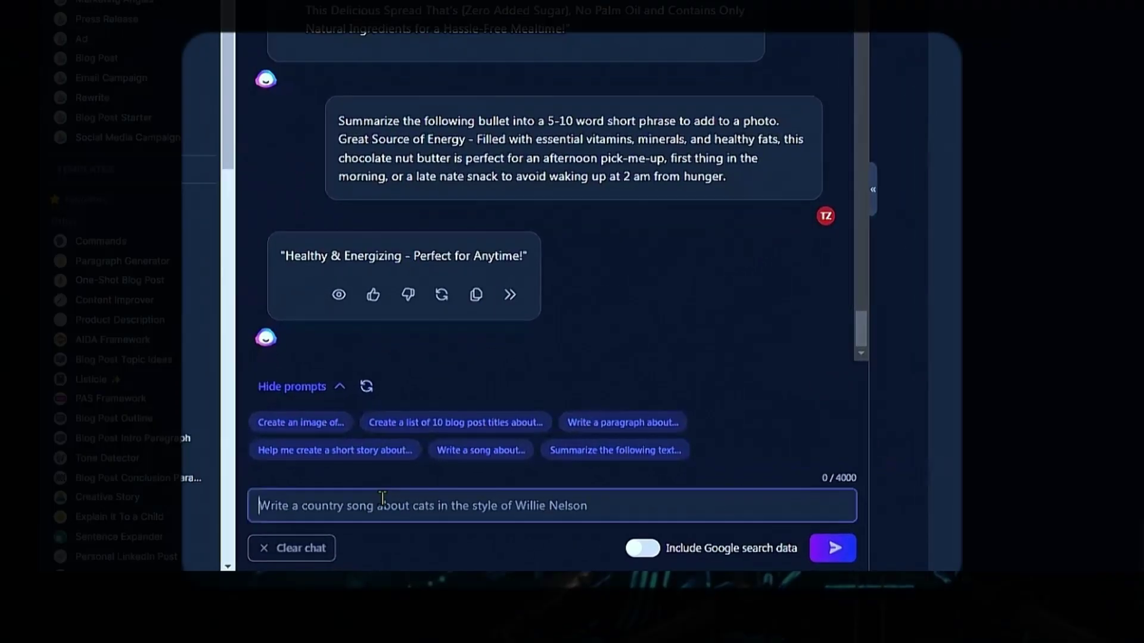
click(274, 534)
key(ctrl+v)
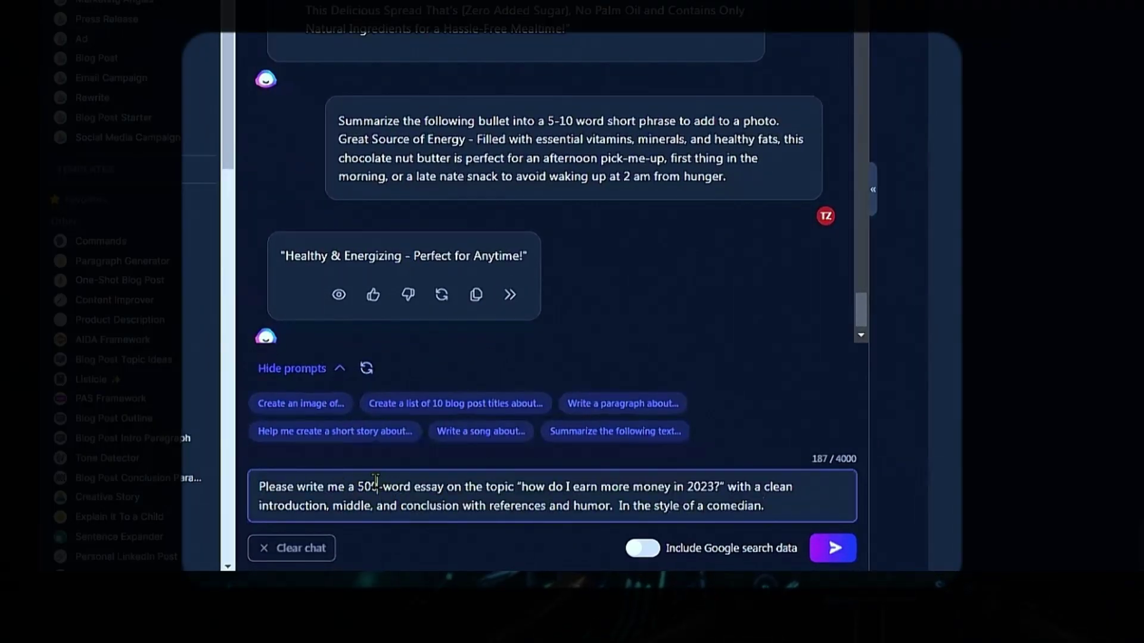
Change the essay length in the chat prompt to 2000 words.
click(376, 482)
key(BackSpace)
key(BackSpace)
key(BackSpace)
text(2000-wo)
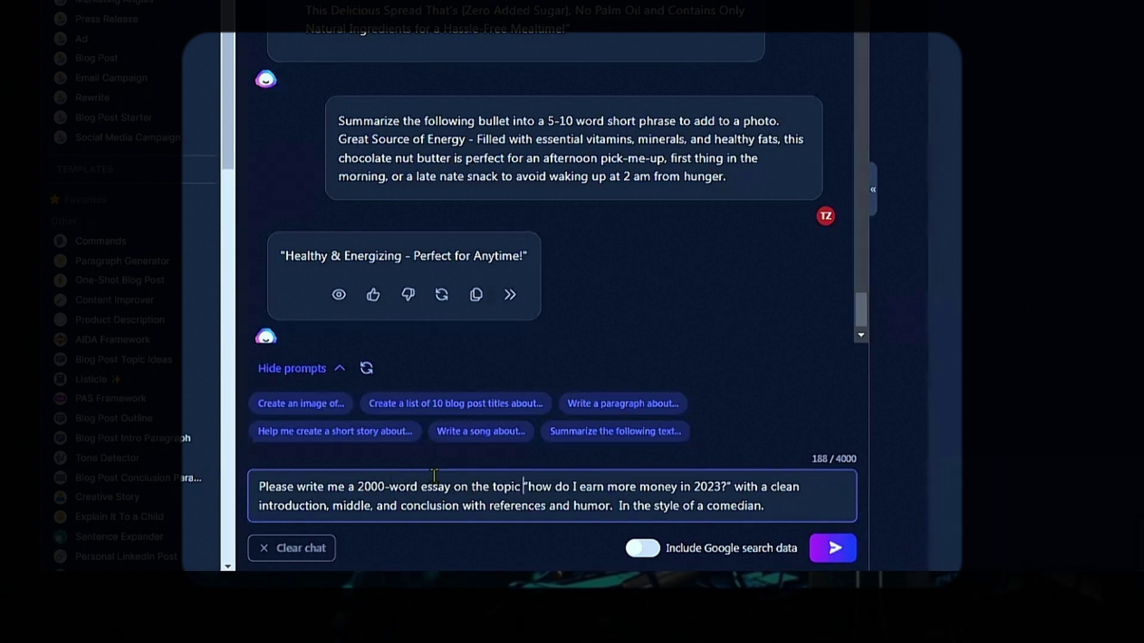
Replace the quoted essay topic in the prompt with "reducing your debt via the Cash Flow Index Model".
text(rd essay on the topic reducing your d)
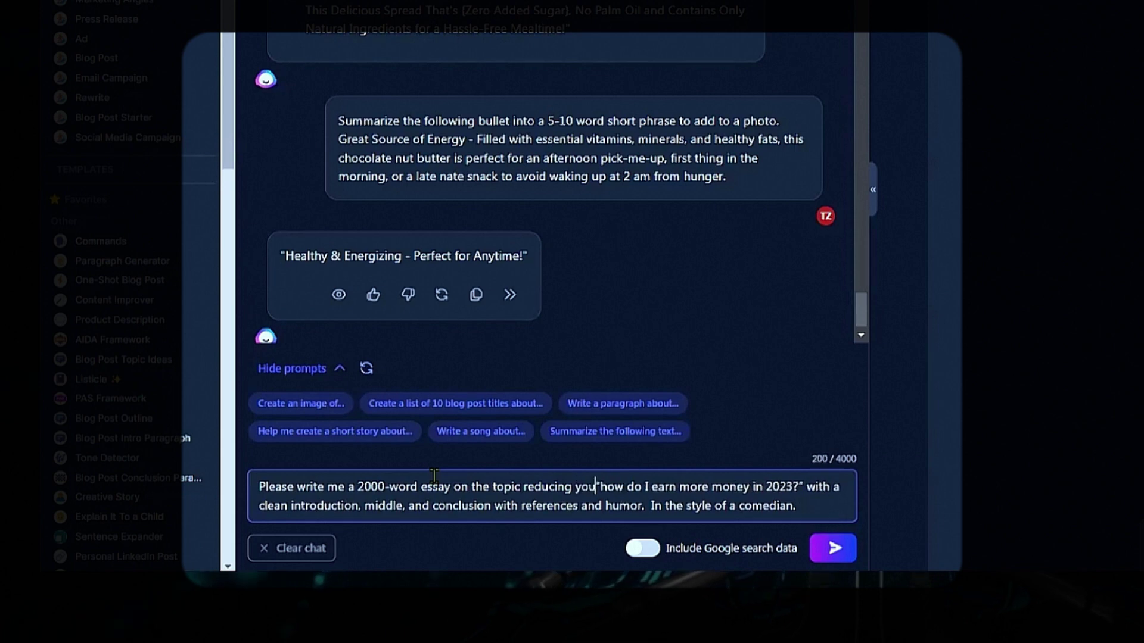
text(ebt via the )
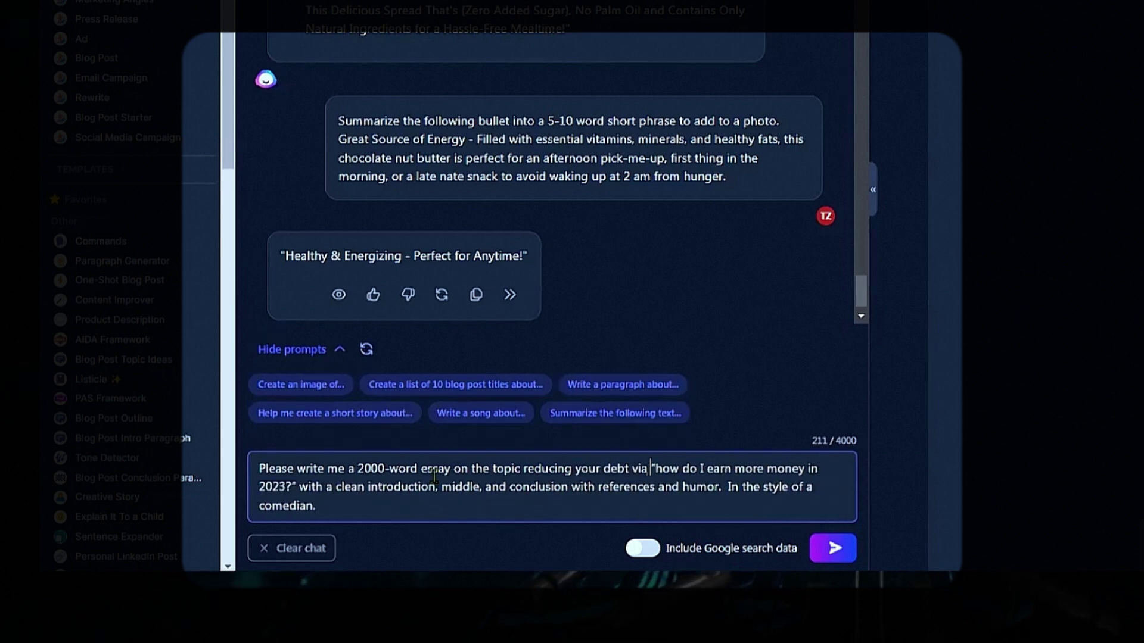
text(Cash Flow IN)
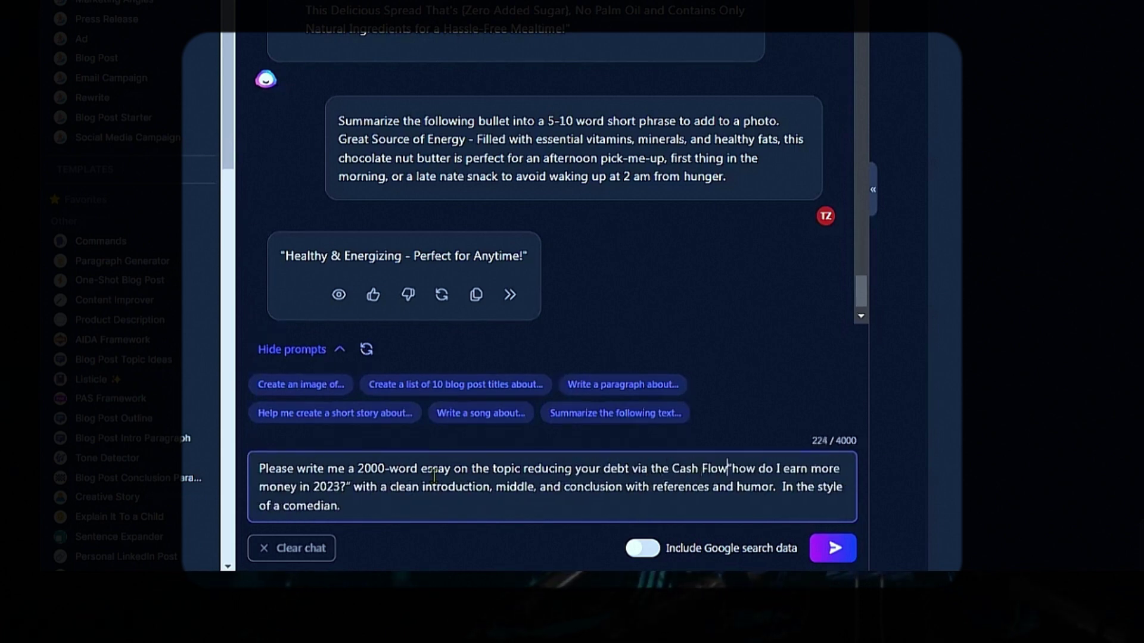
text(dex Model.)
key(Delete)
key(Delete)
key(Delete)
key(Delete)
key(Delete)
key(Delete)
key(Delete)
key(Delete)
key(Delete)
key(Delete)
key(Delete)
key(Delete)
key(Delete)
key(Delete)
key(Delete)
key(Delete)
key(Delete)
key(Delete)
key(Delete)
key(Delete)
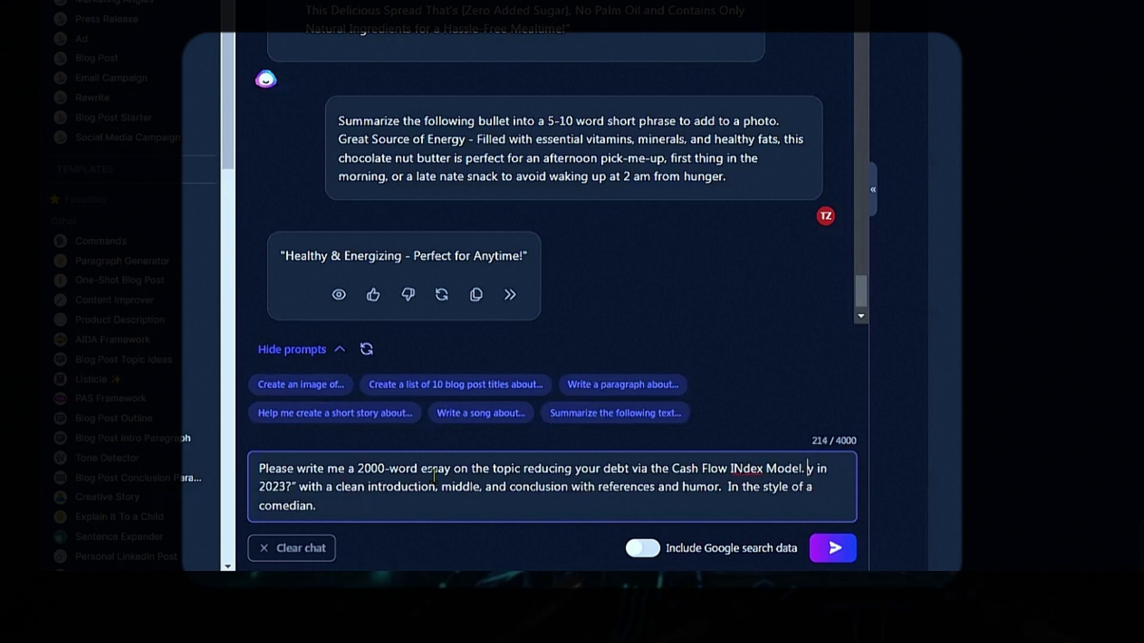
key(Delete)
key(Delete)
key(Delete)
key(Delete)
key(Delete)
key(Delete)
key(Delete)
key(Delete)
key(Delete)
Remove the period after "Model" and the closing comedian-style sentence, and correct "INdex" to "Index".
key(BackSpace)
key(BackSpace)
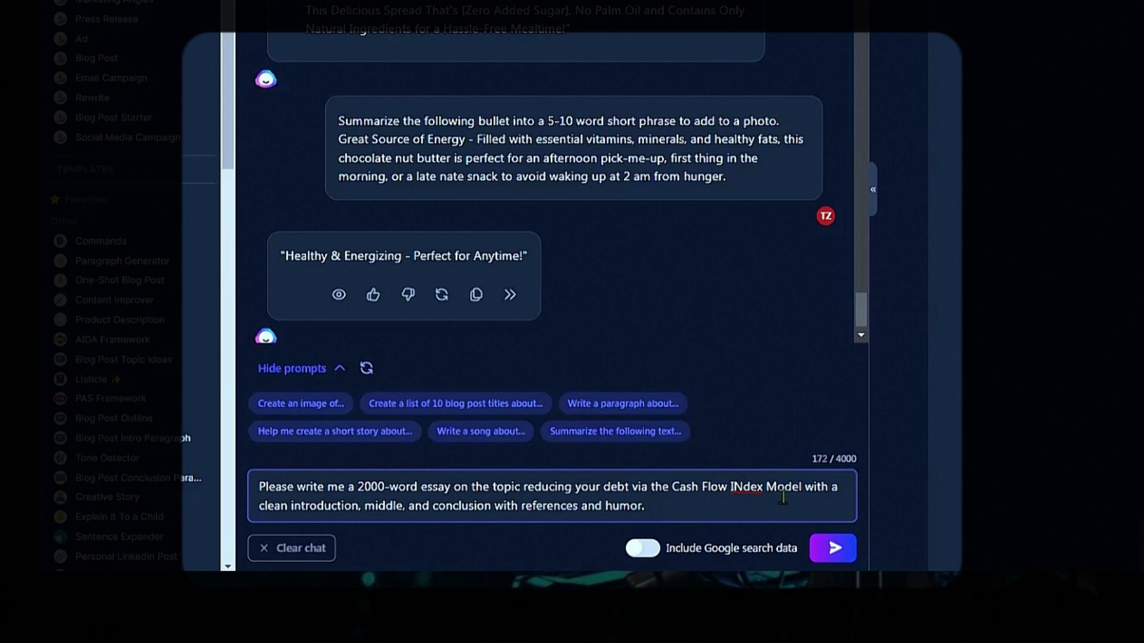
key(BackSpace)
text(n)
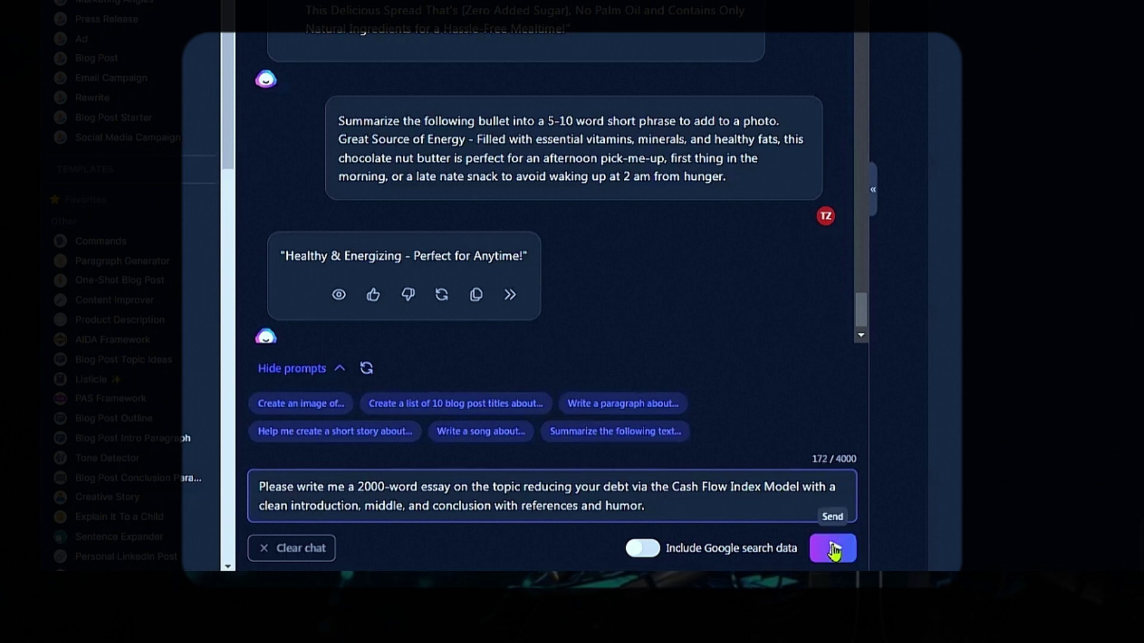
Set the requested essay length to 1000 words and send the prompt.
double_click(370, 487)
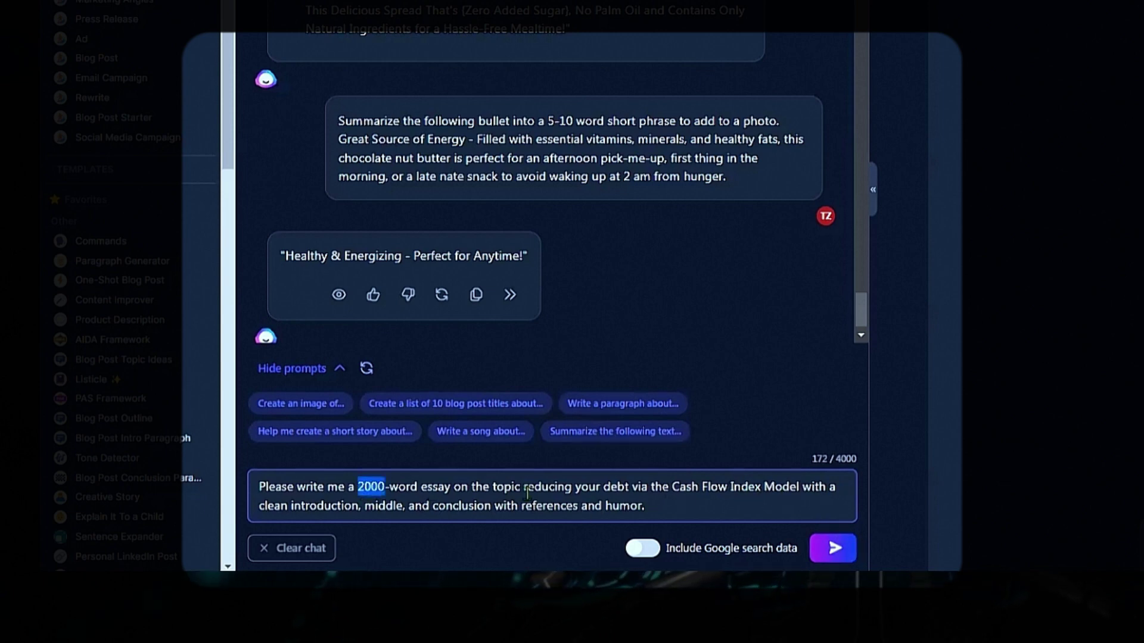
text(1000)
key(Return)
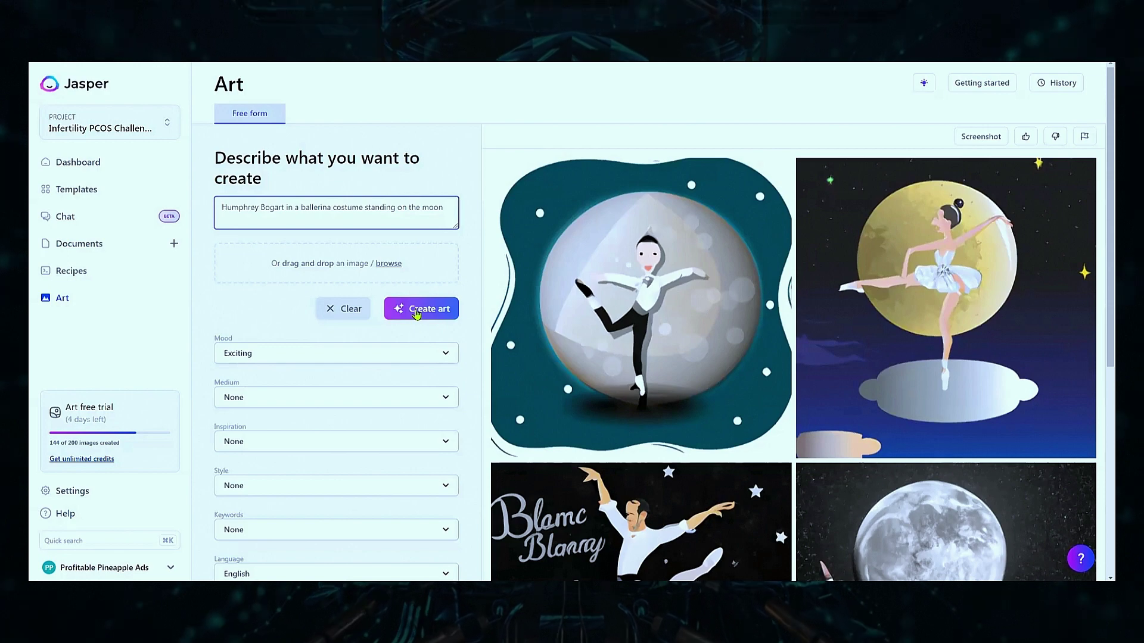
Examine the mood and style options offered in Jasper Art for the Humphrey Bogart ballerina prompt.
click(292, 353)
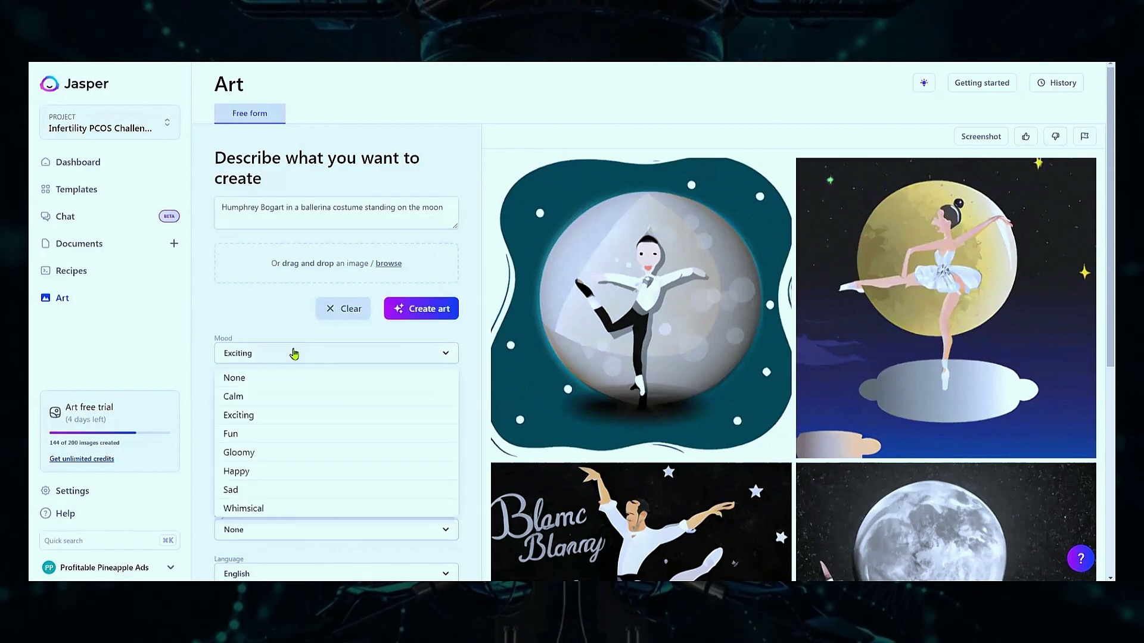
scroll(271, 417, down, 2)
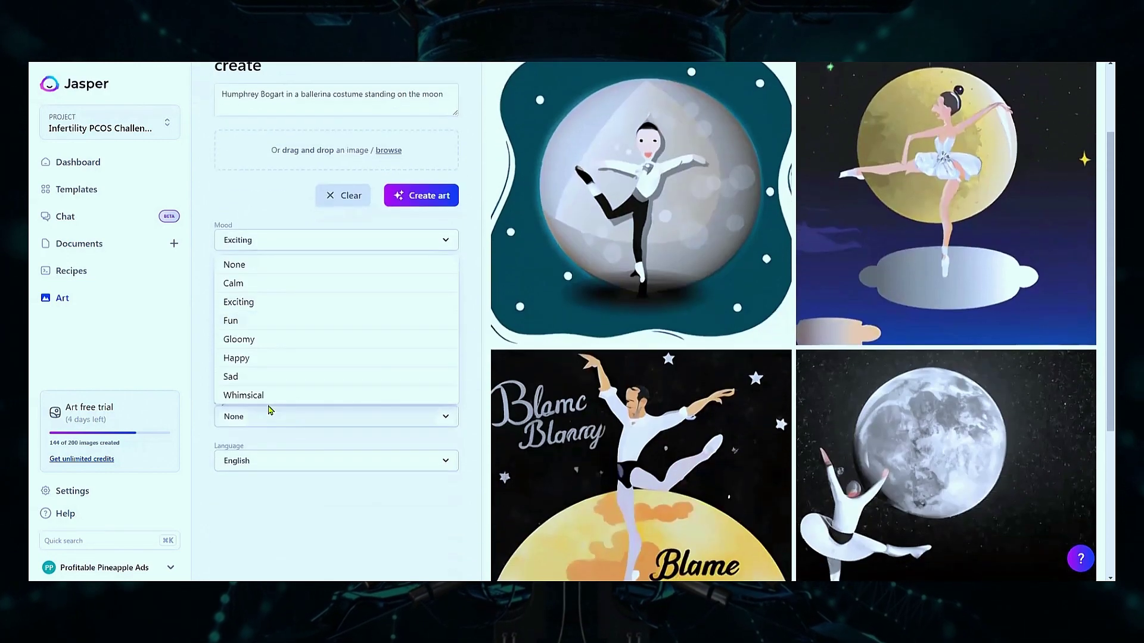
click(198, 341)
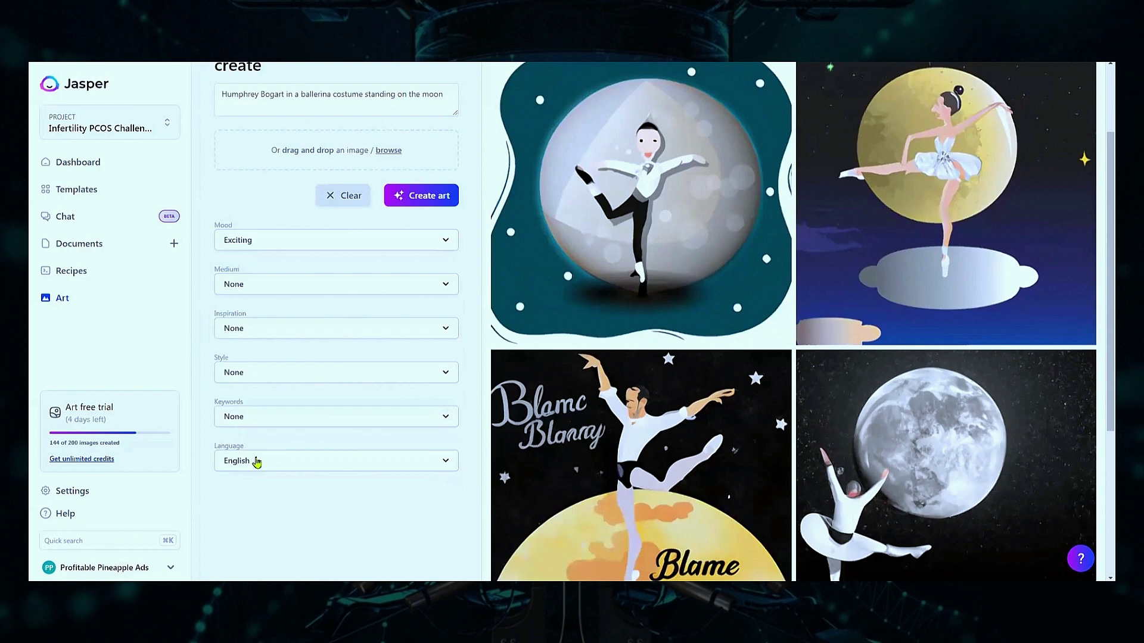
click(264, 374)
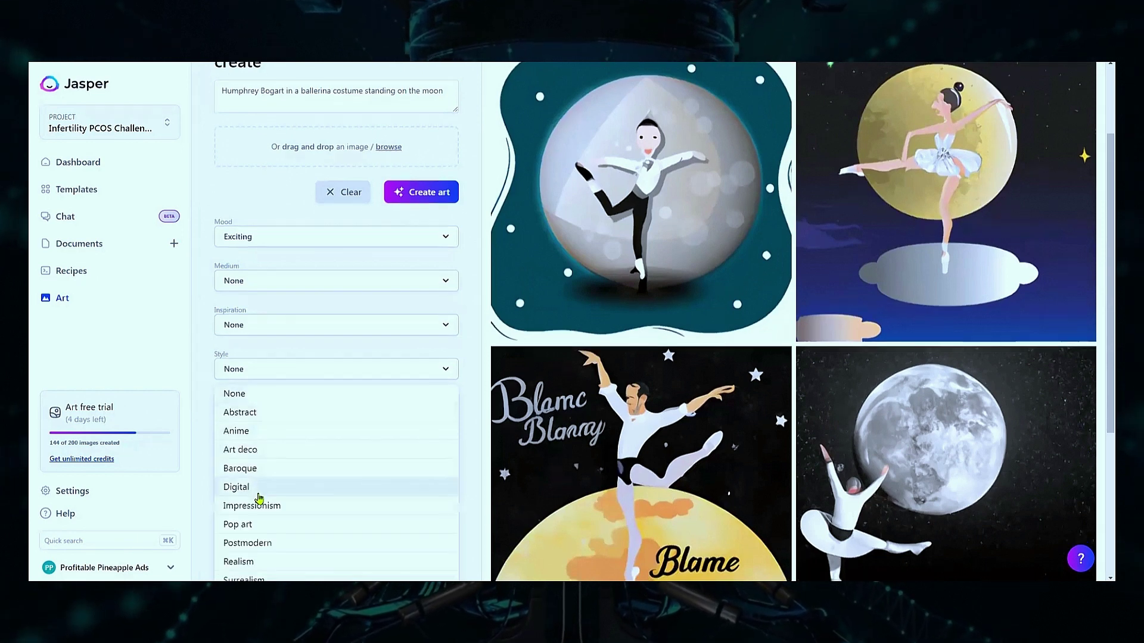
Generate new images for the Humphrey Bogart ballerina prompt with the Realism style and Happy mood.
scroll(260, 503, down, 1)
click(258, 509)
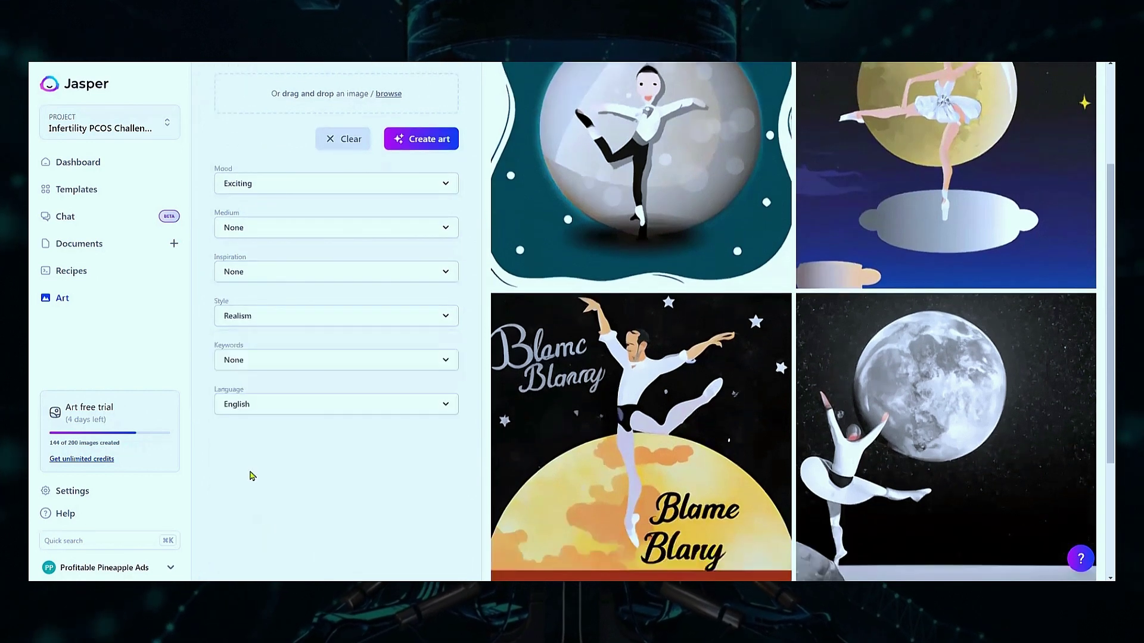
click(391, 190)
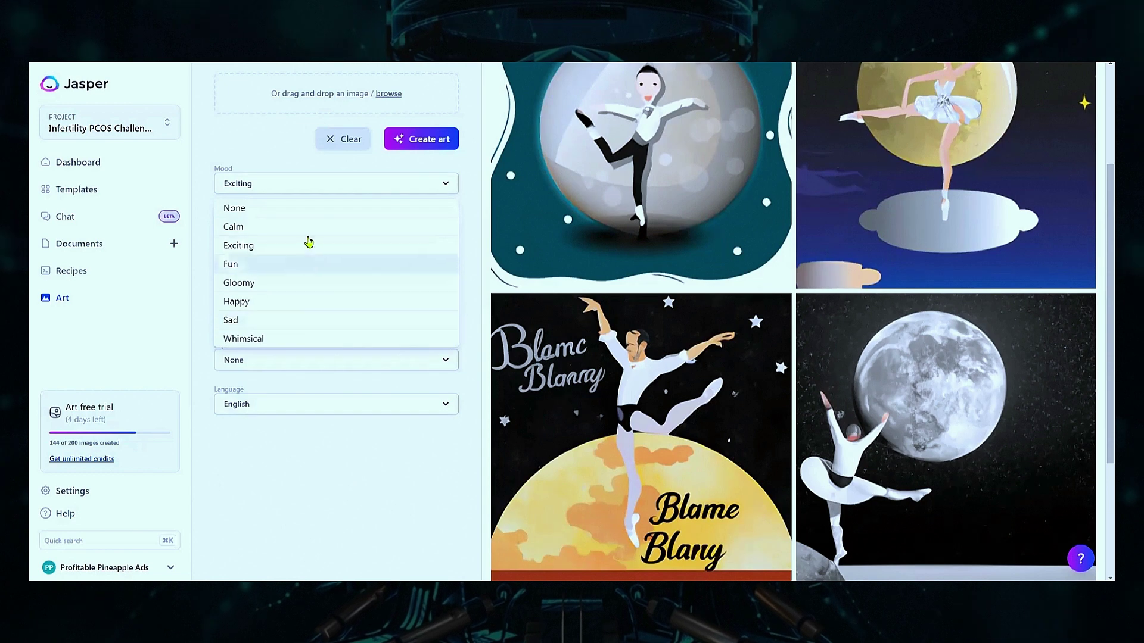
click(298, 302)
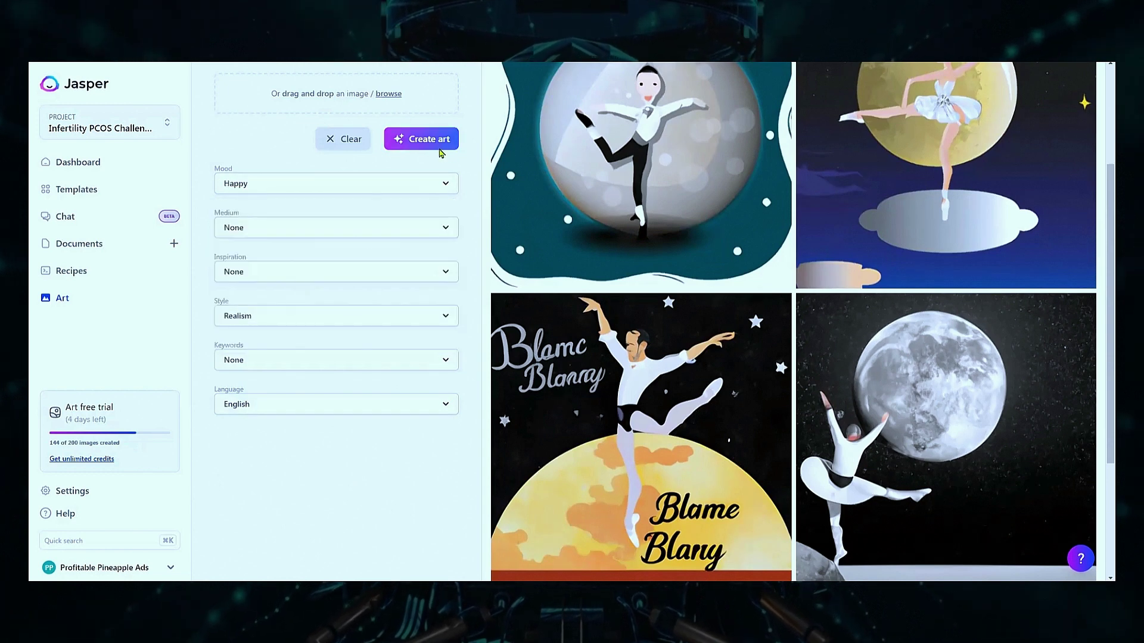
click(439, 148)
drag(259, 143, 258, 211)
scroll(260, 215, up, 3)
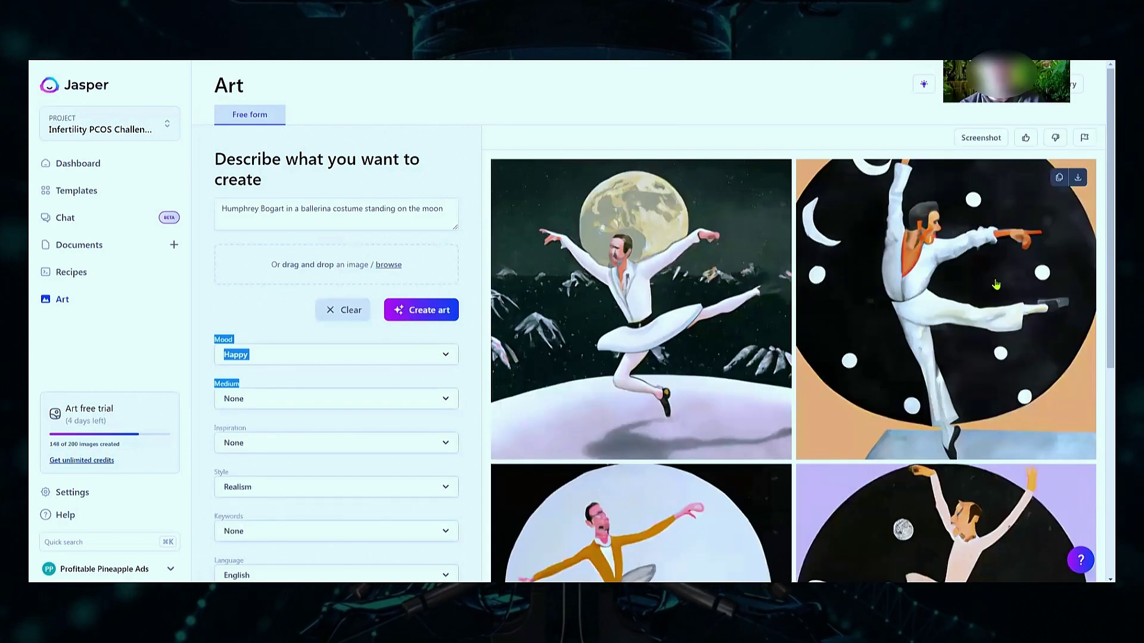
scroll(996, 285, down, 2)
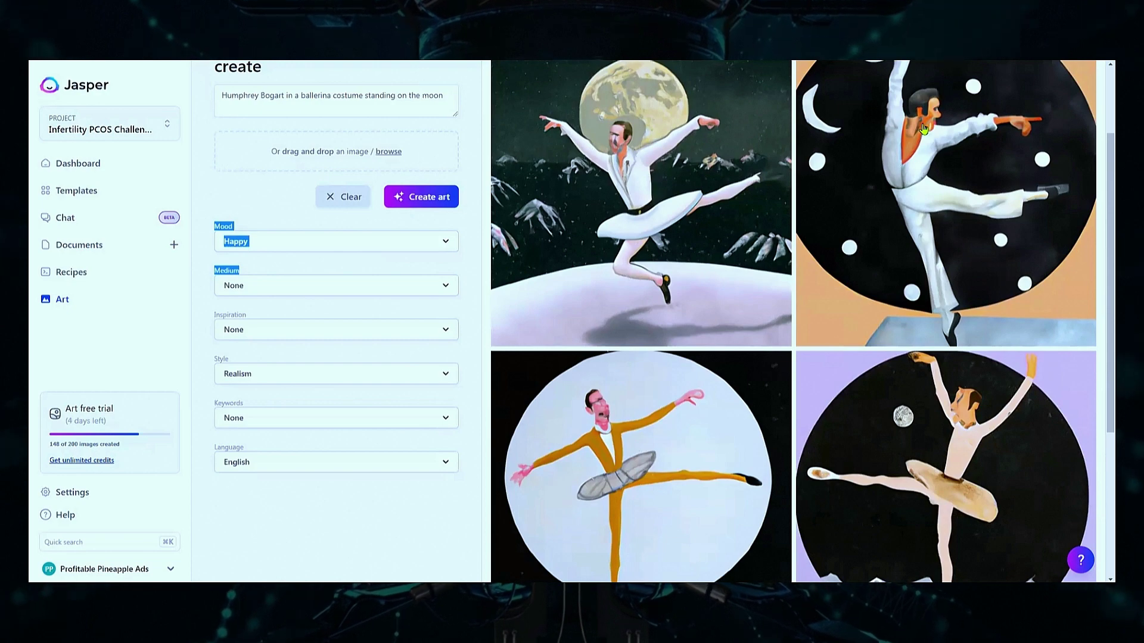
scroll(595, 357, up, 2)
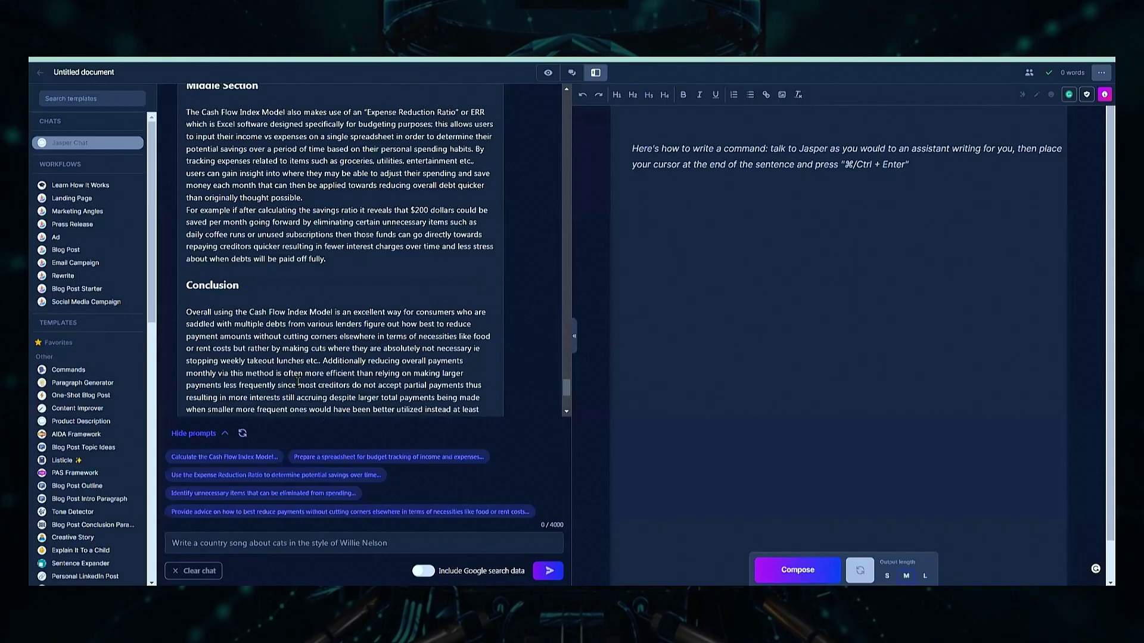
Reuse the earlier five-bullet Amazon listing prompt in Jasper Chat, add "Make it great for SEO" and send it.
scroll(293, 278, up, 10)
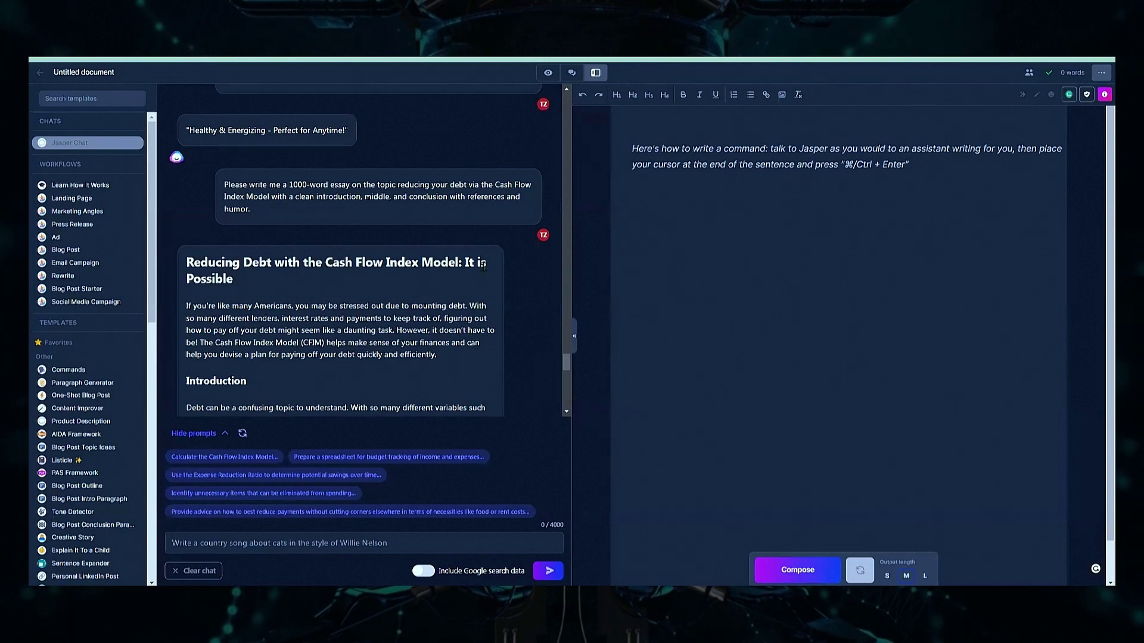
scroll(272, 330, up, 10)
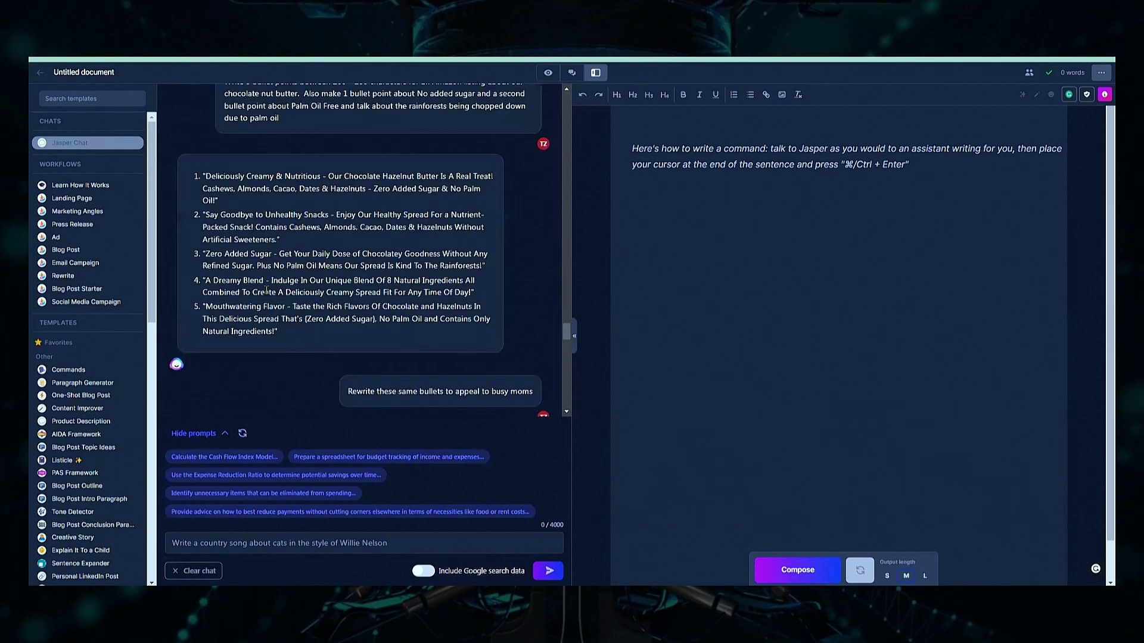
scroll(262, 295, up, 1)
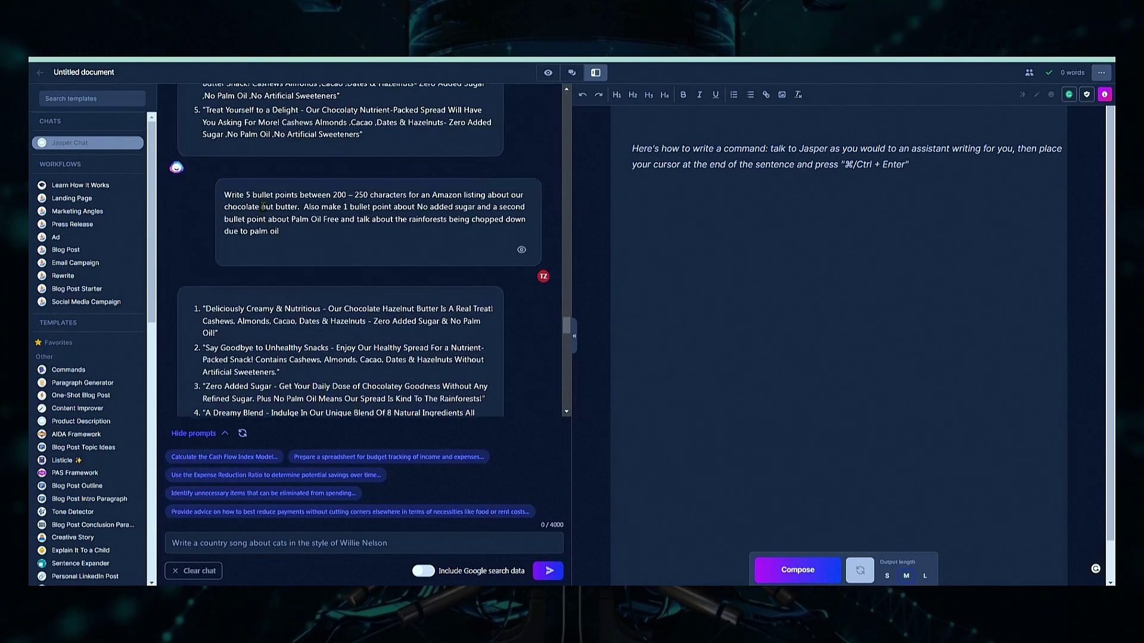
triple_click(358, 212)
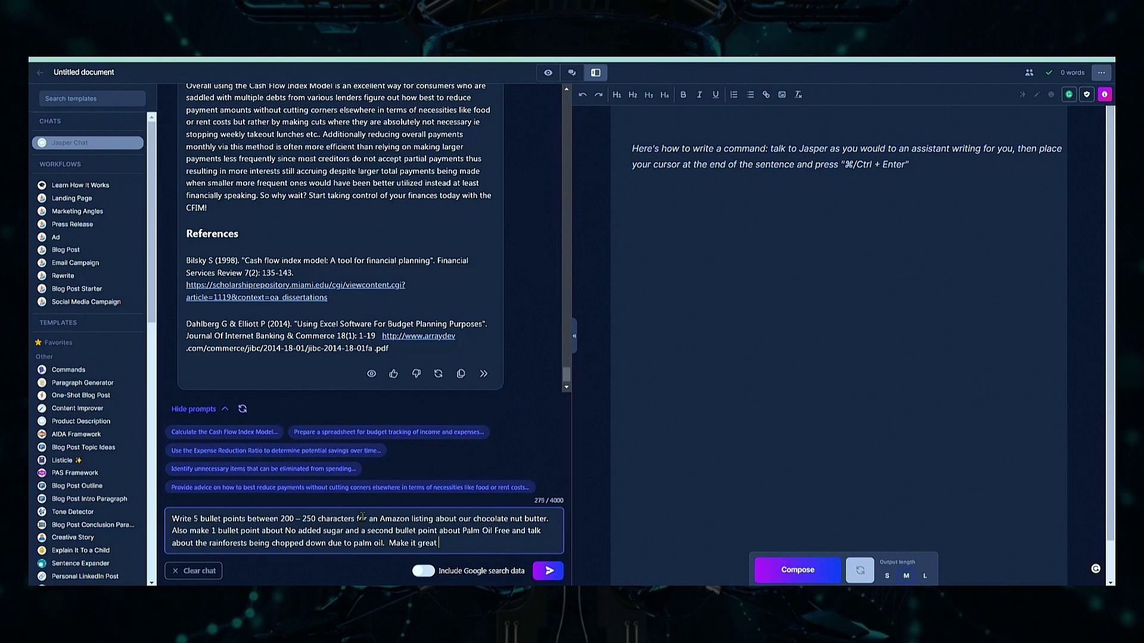
text(for SEO)
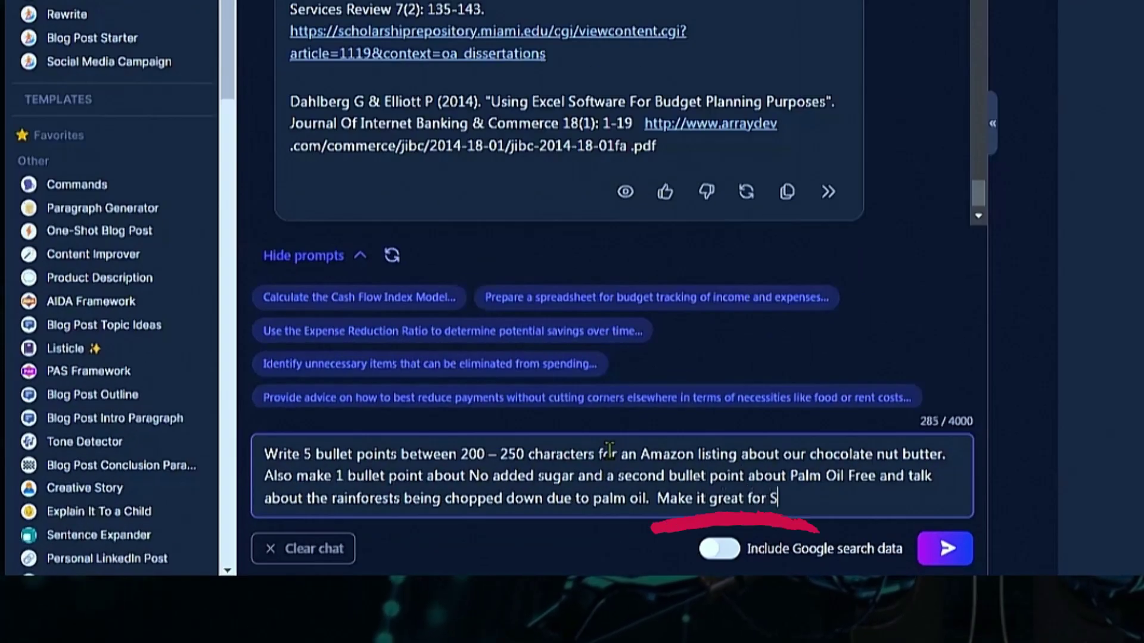
click(945, 548)
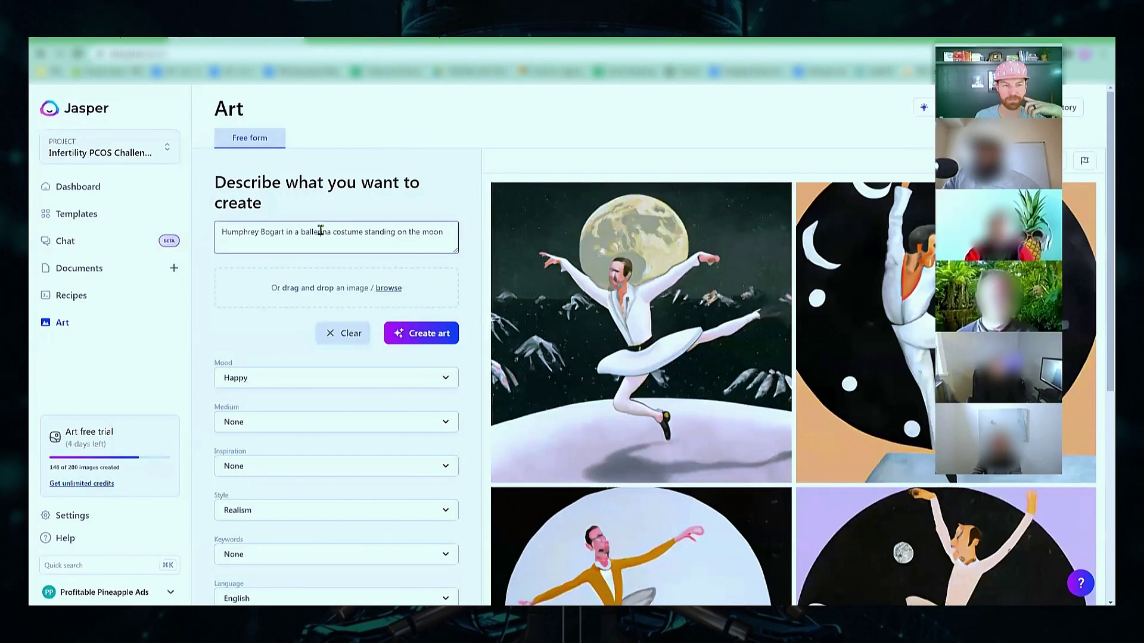
double_click(315, 232)
triple_click(320, 232)
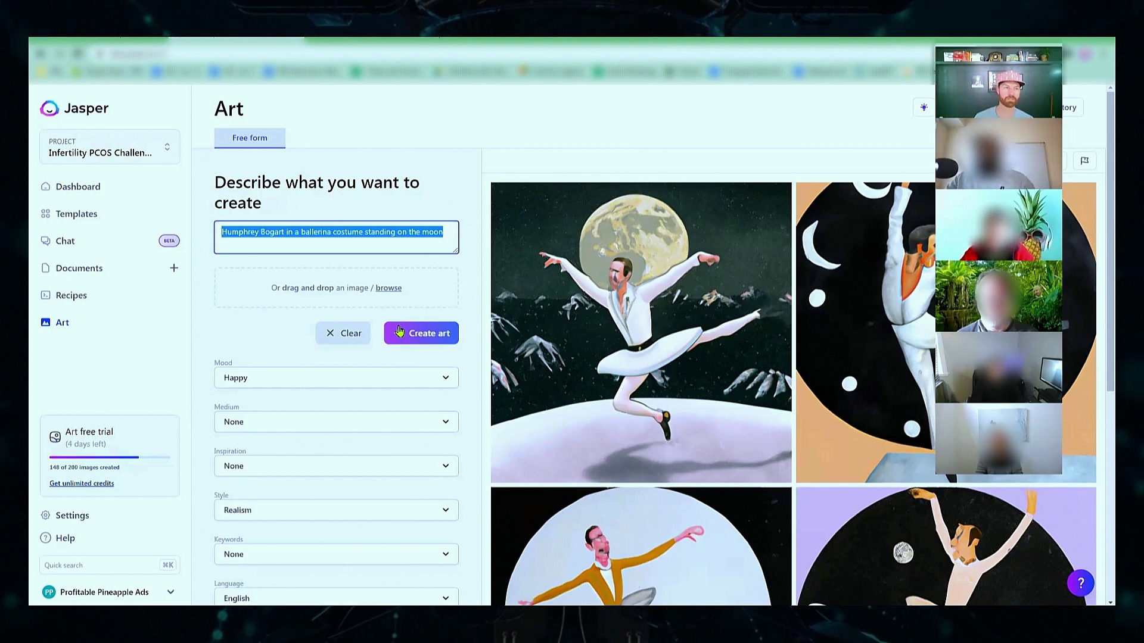
click(399, 332)
Switch to Gmail and open the email sharing the document "How to Launch A Product On Amazon (PPC Farm) Copy".
click(507, 40)
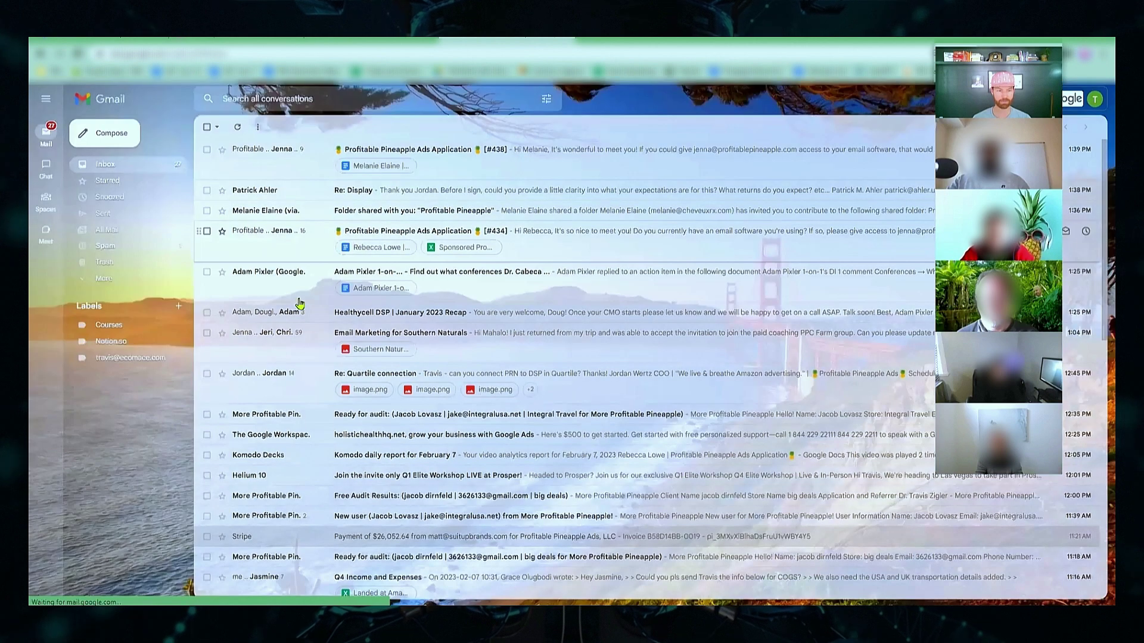
scroll(319, 424, down, 10)
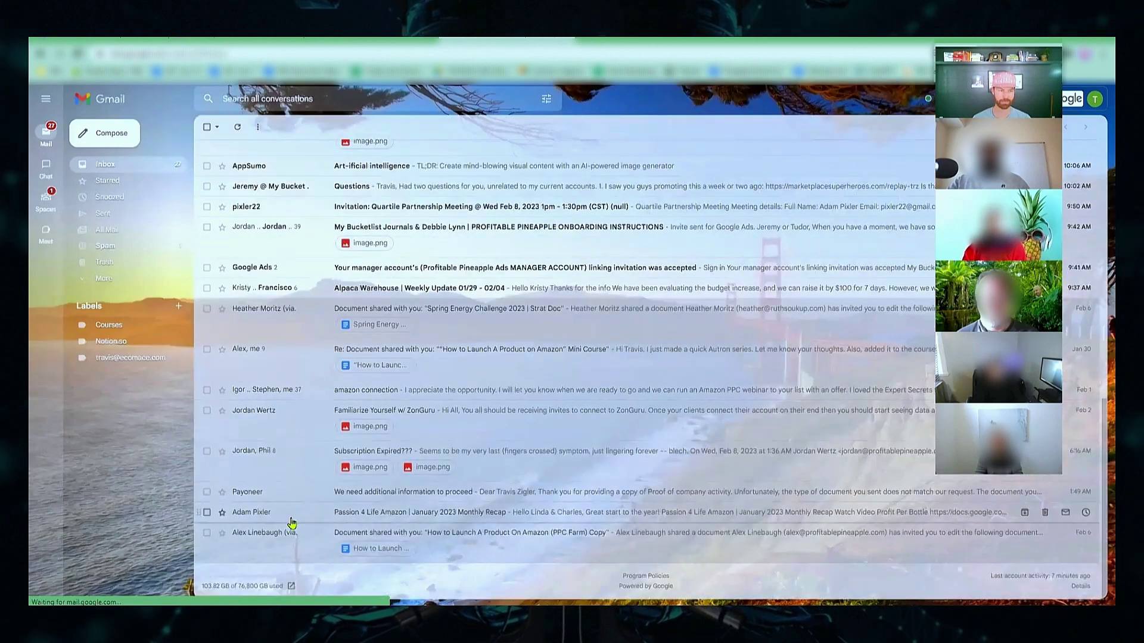
click(290, 555)
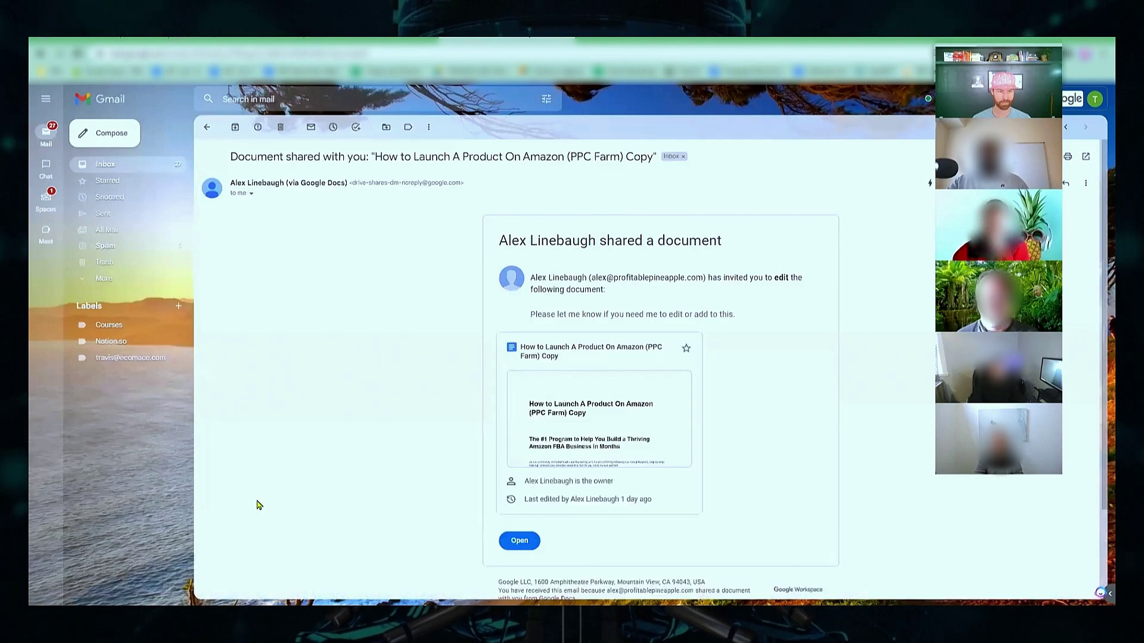
scroll(313, 378, down, 3)
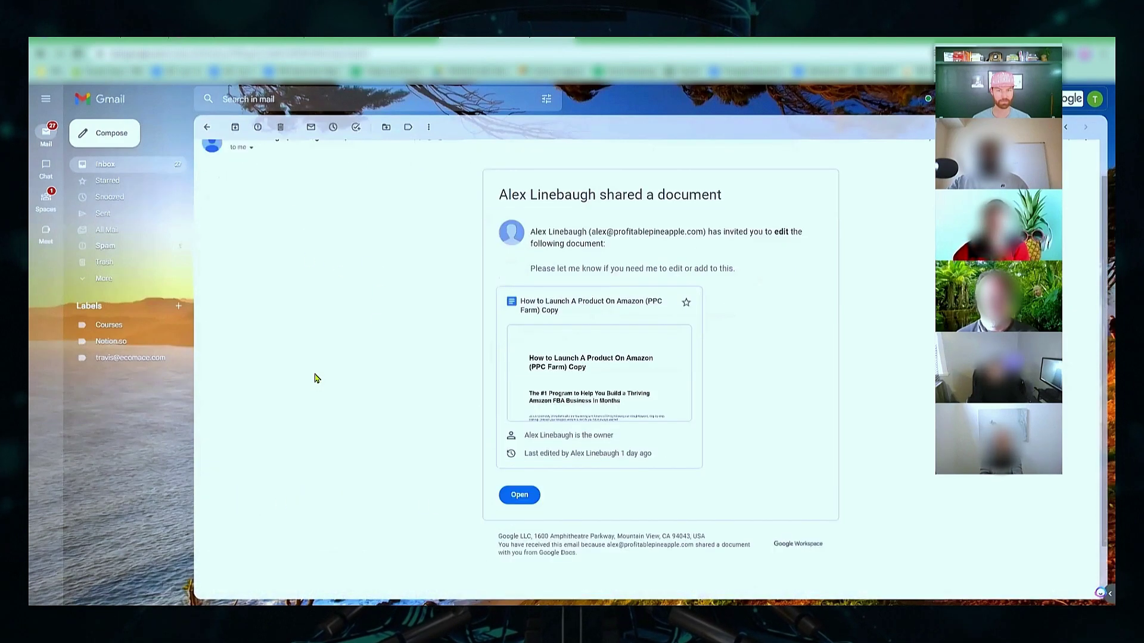
Have Jasper write an email reply from the command "Respond to this email saying great job", and discard the draft.
click(278, 485)
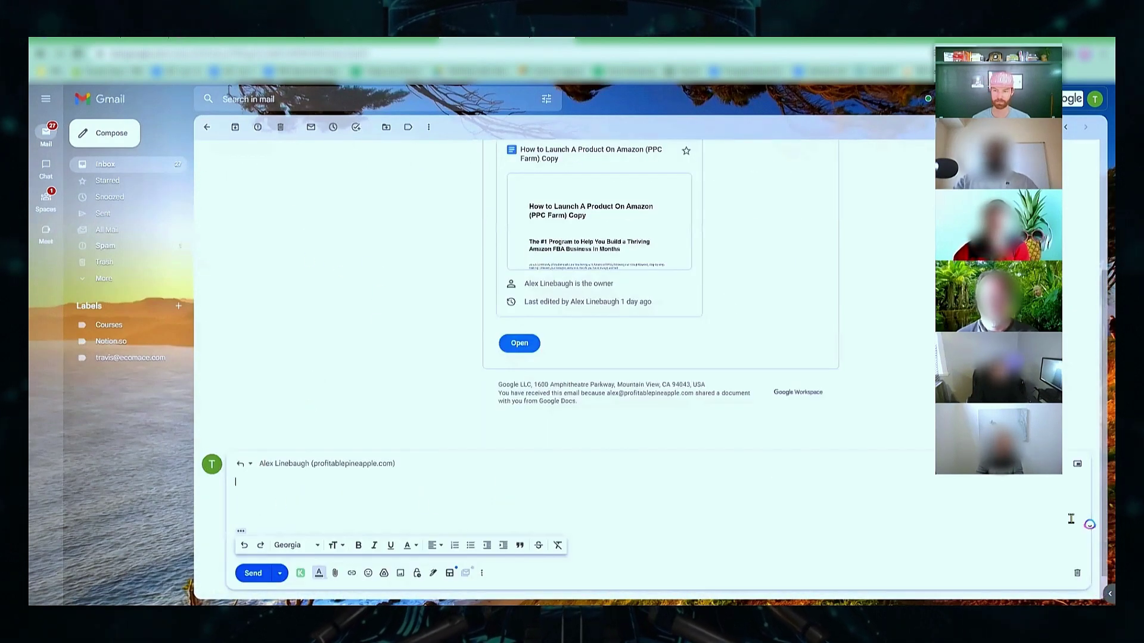
click(1089, 528)
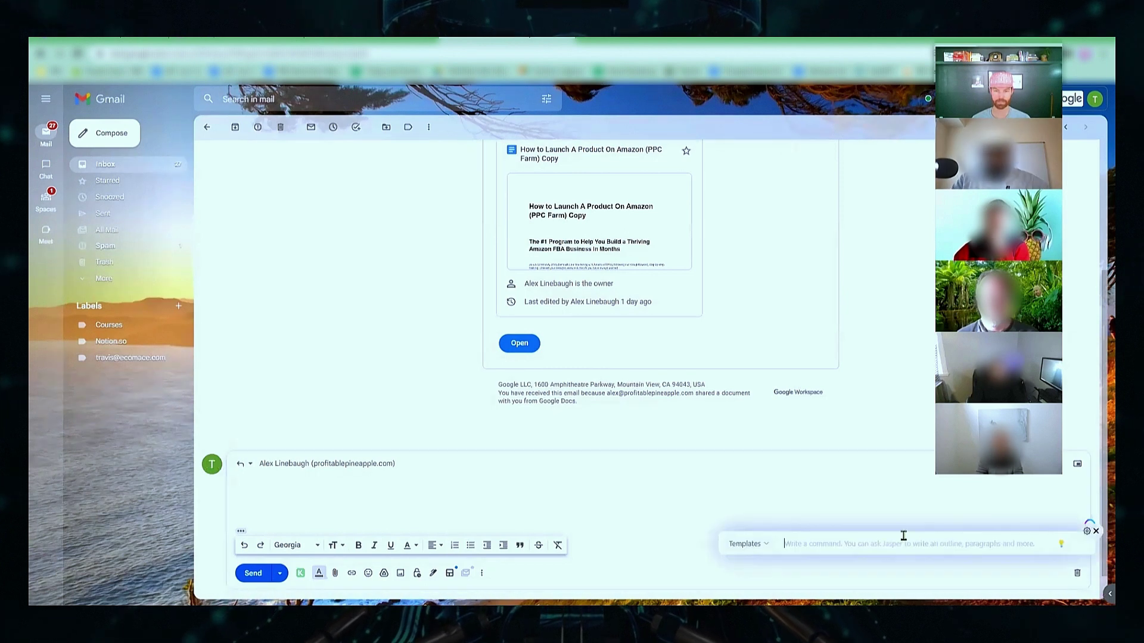
text(Respond to t)
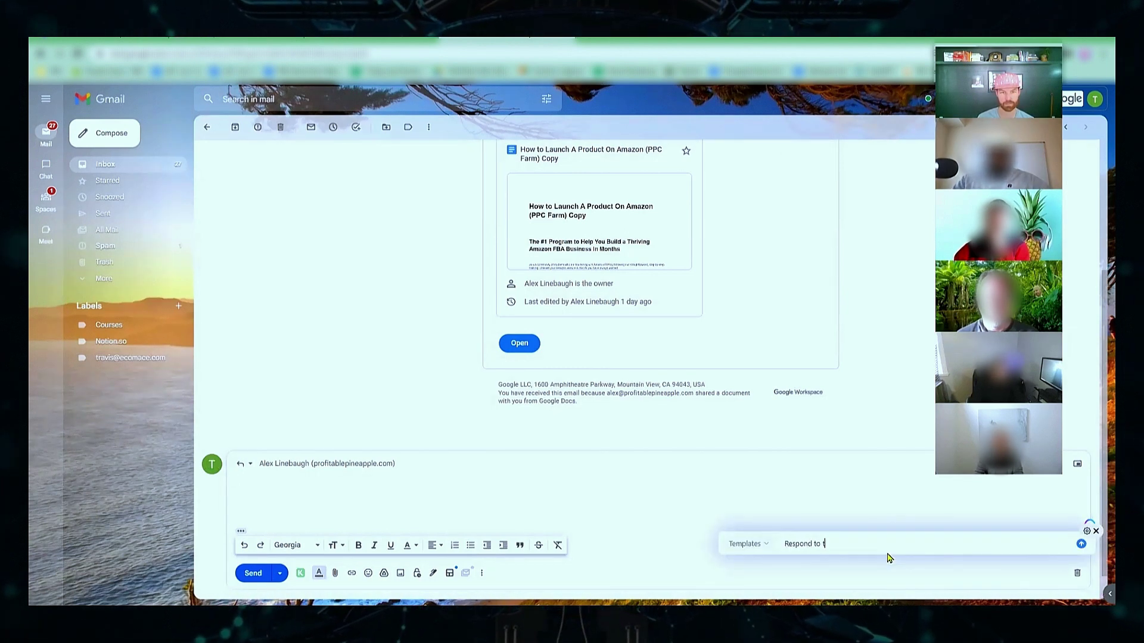
text(his email saying)
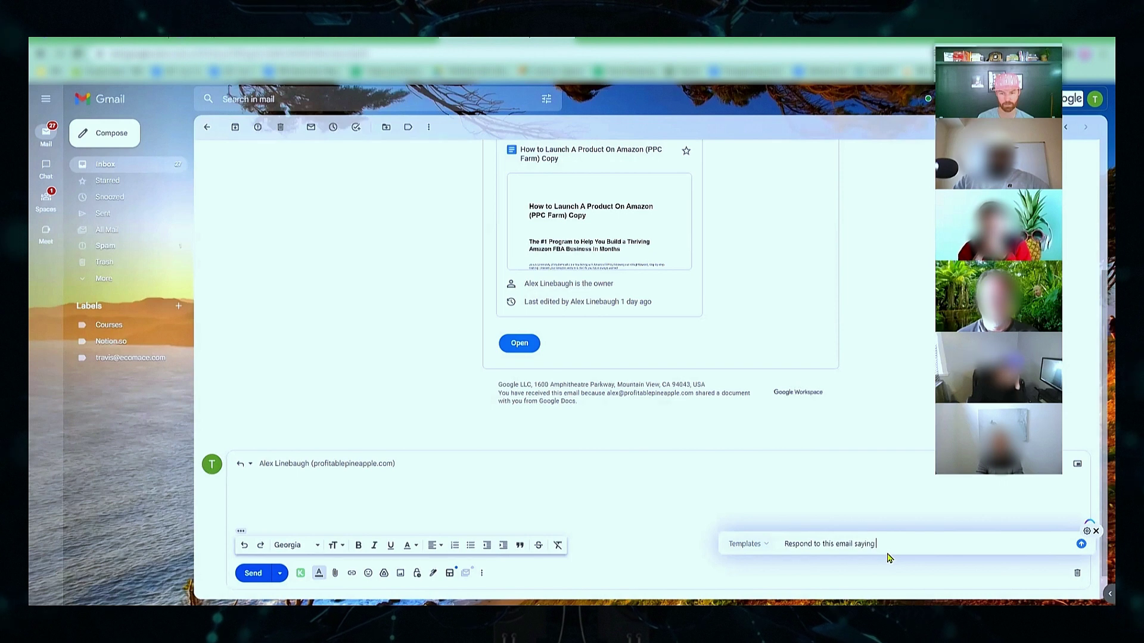
text( great job)
key(Return)
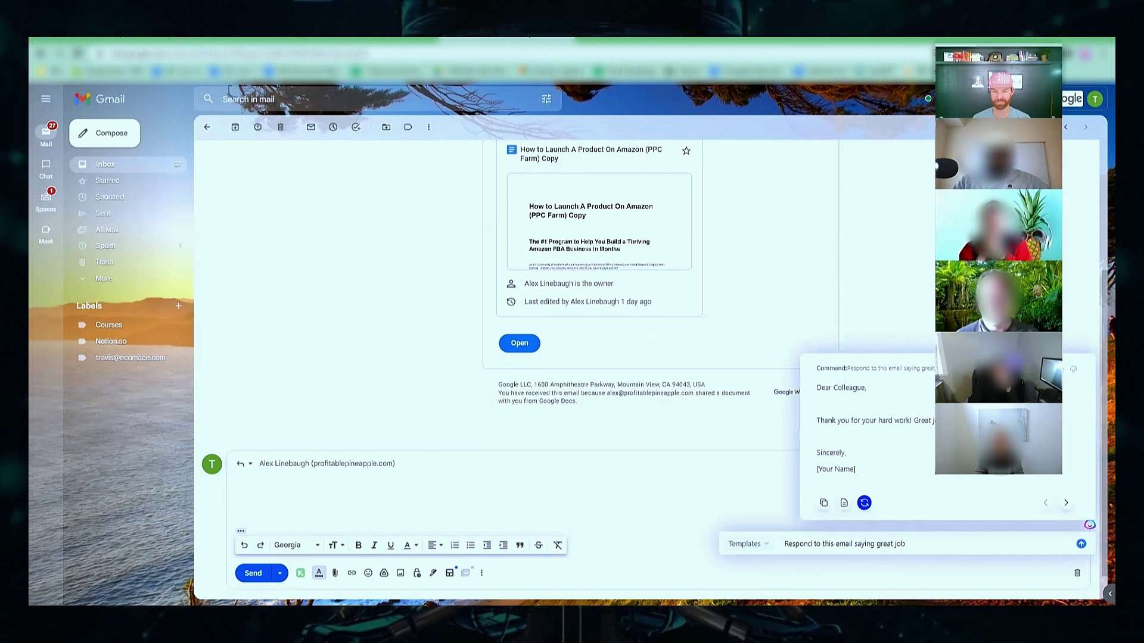
click(1094, 360)
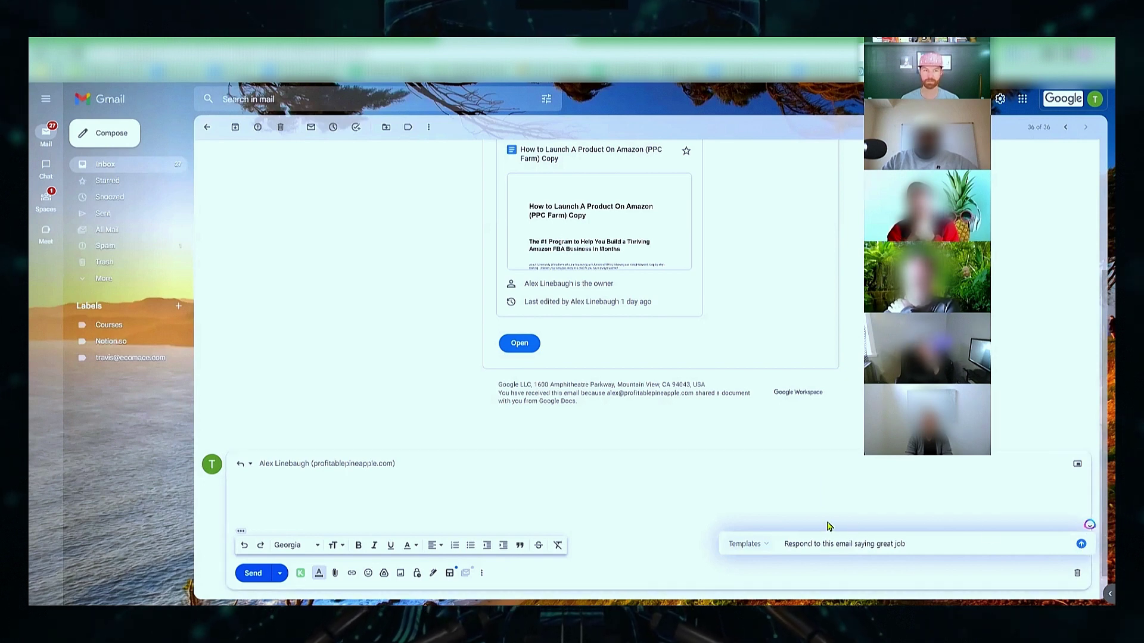
click(1077, 573)
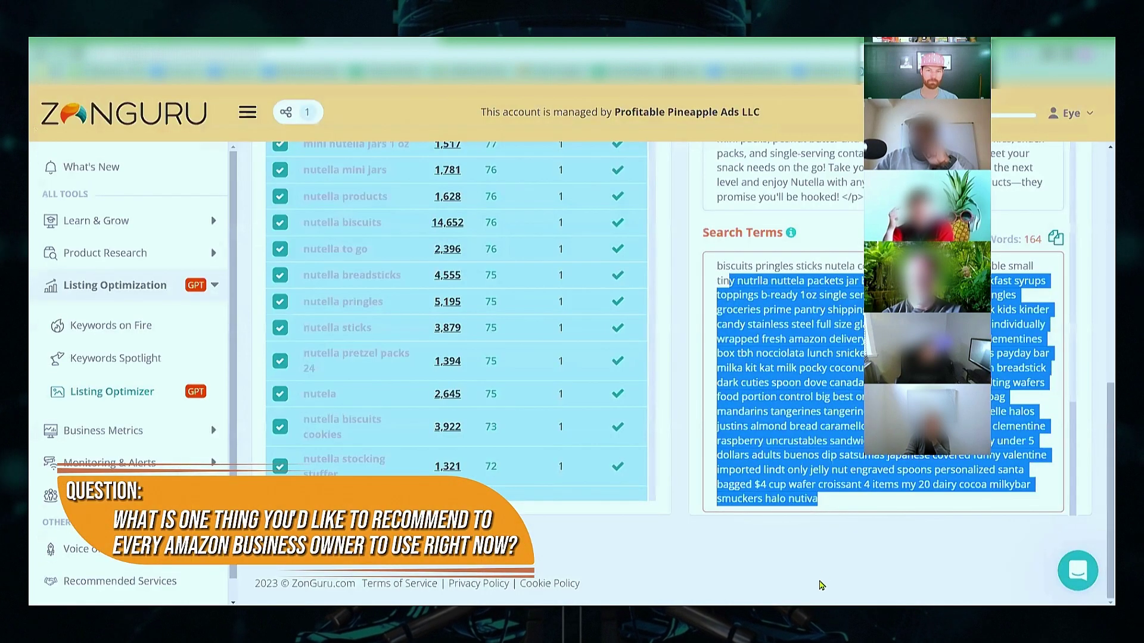
Switch to ZonGuru, go back to the Listing Optimizer session list and open the Eyelid Wipes session.
scroll(822, 570, up, 5)
scroll(822, 570, up, 4)
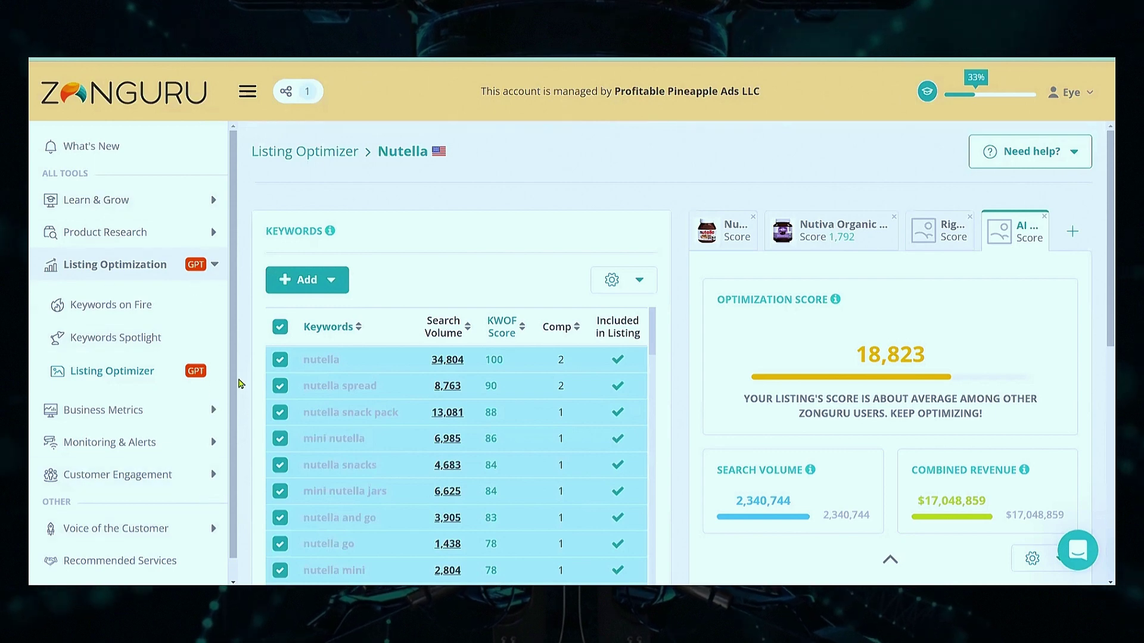
click(215, 264)
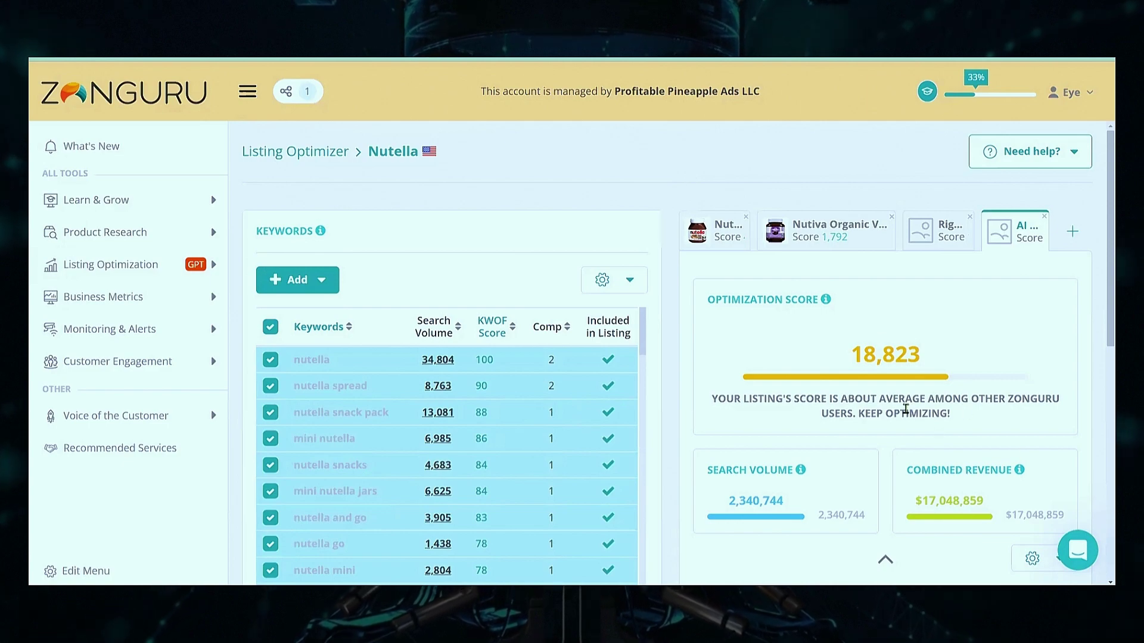
click(304, 153)
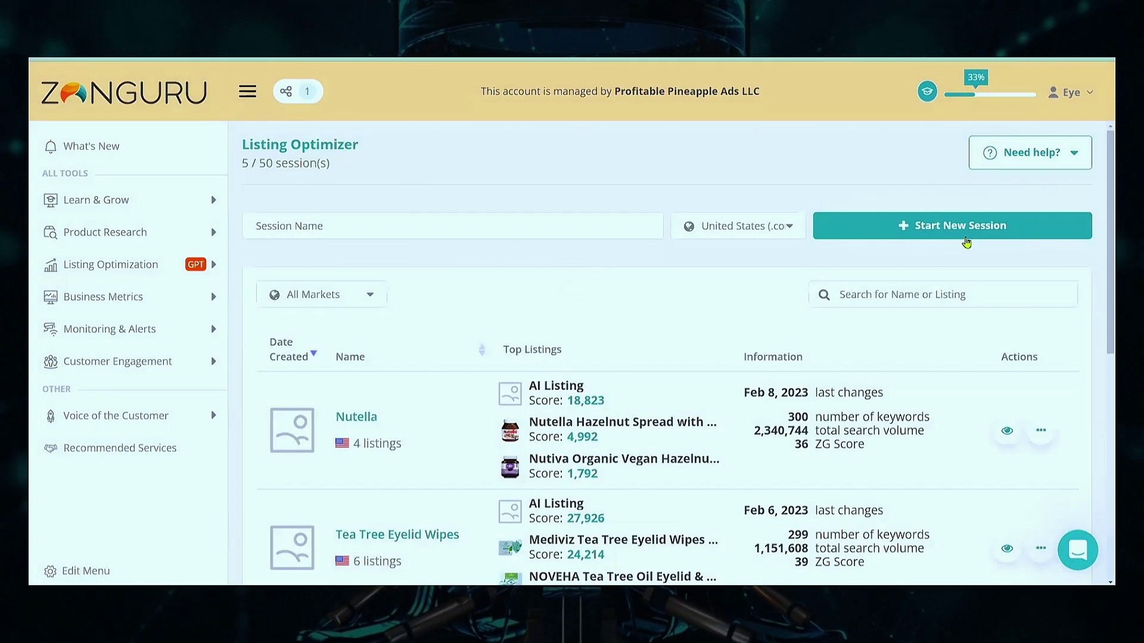
click(945, 238)
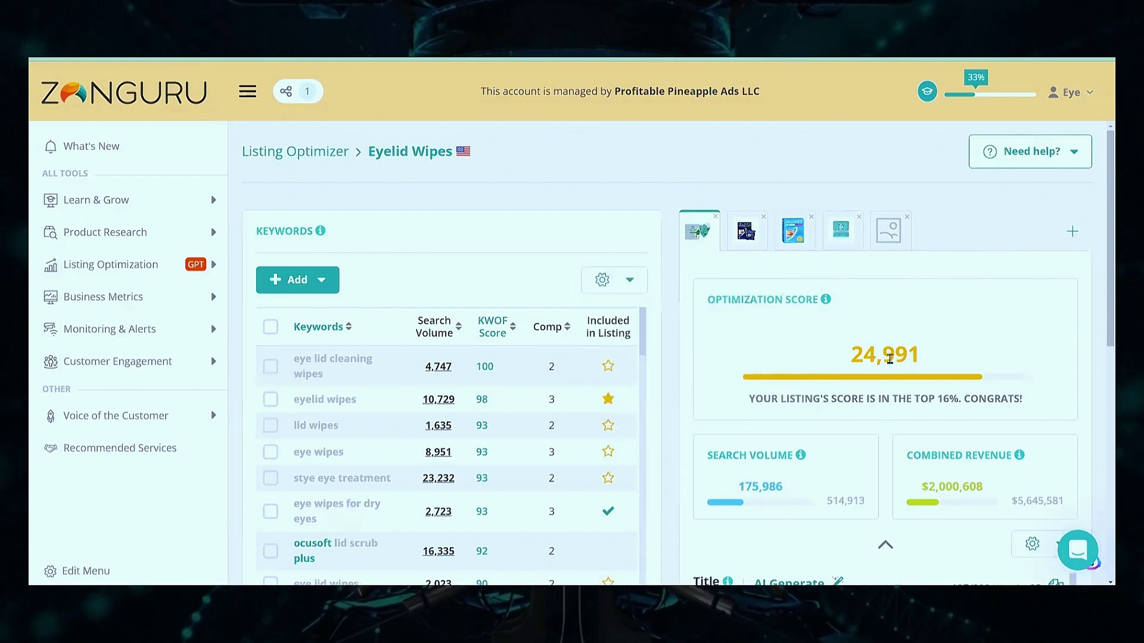
Compare the optimization scores of the competing listings with that of the MediViz listing in the Eyelid Wipes session.
click(746, 233)
click(795, 235)
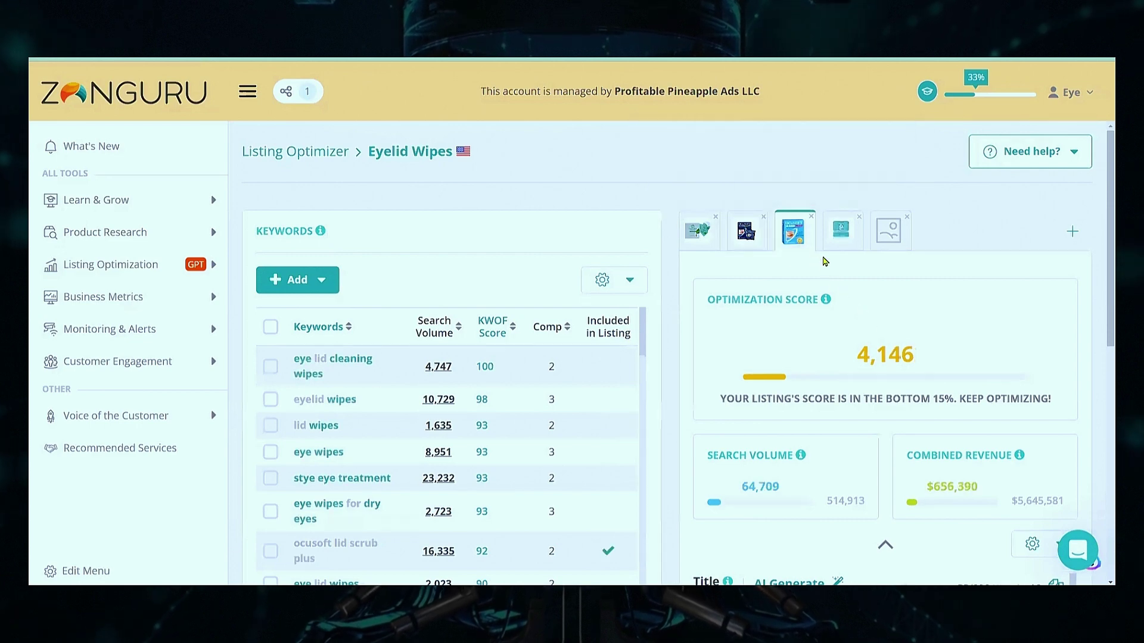
click(841, 233)
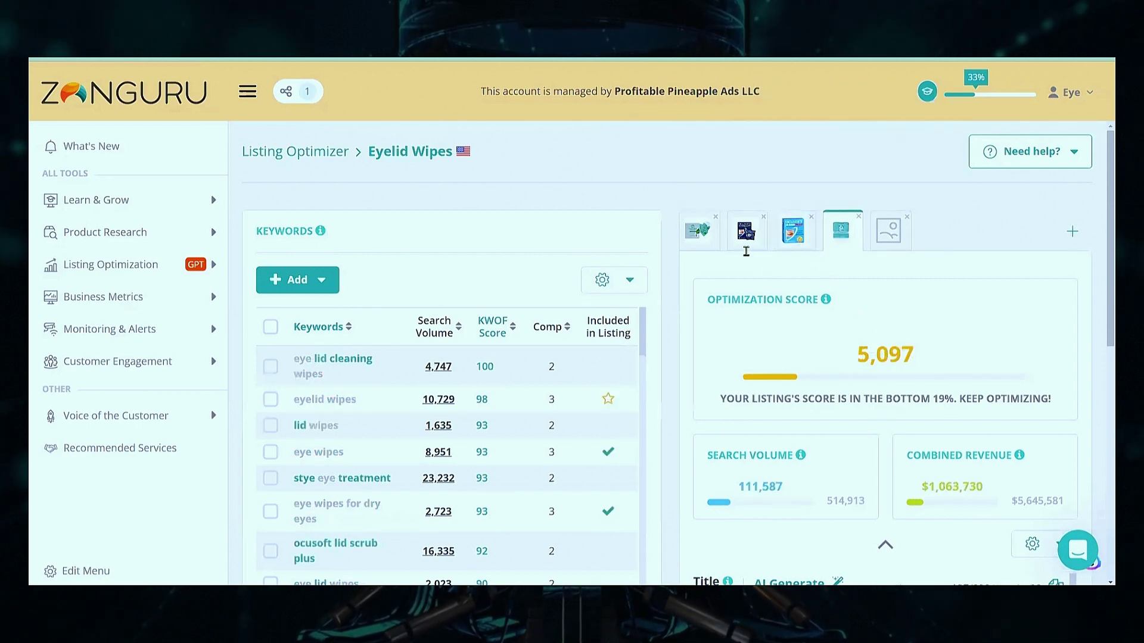
click(698, 231)
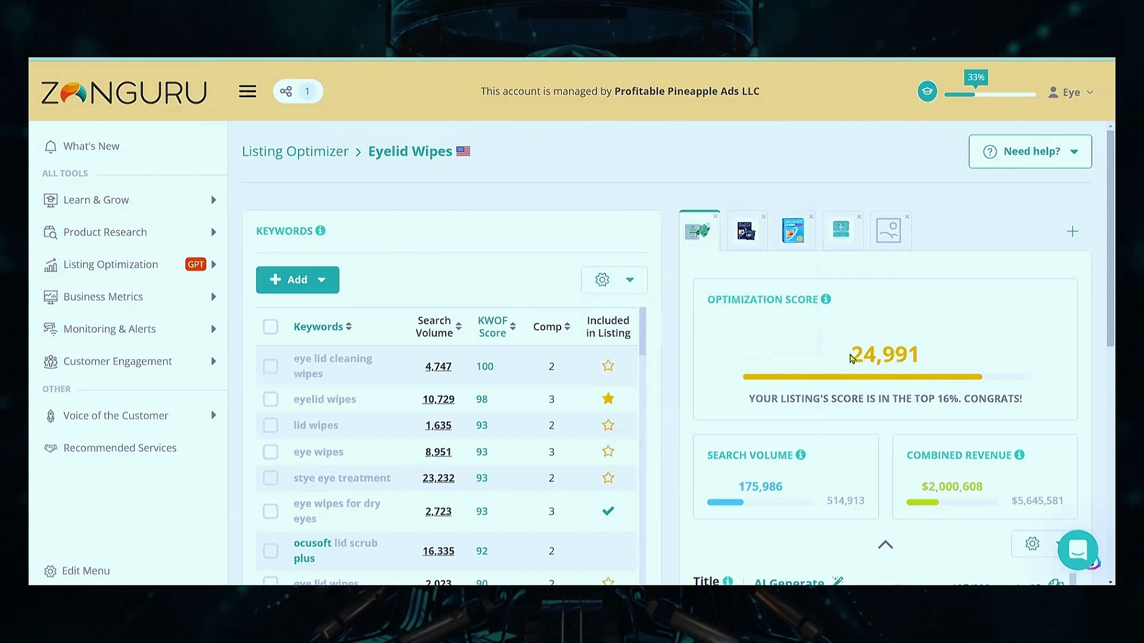
drag(851, 358, 921, 355)
Examine the MediViz listing's title, bullets, search volume and revenue alongside the session's keyword table.
scroll(817, 355, down, 2)
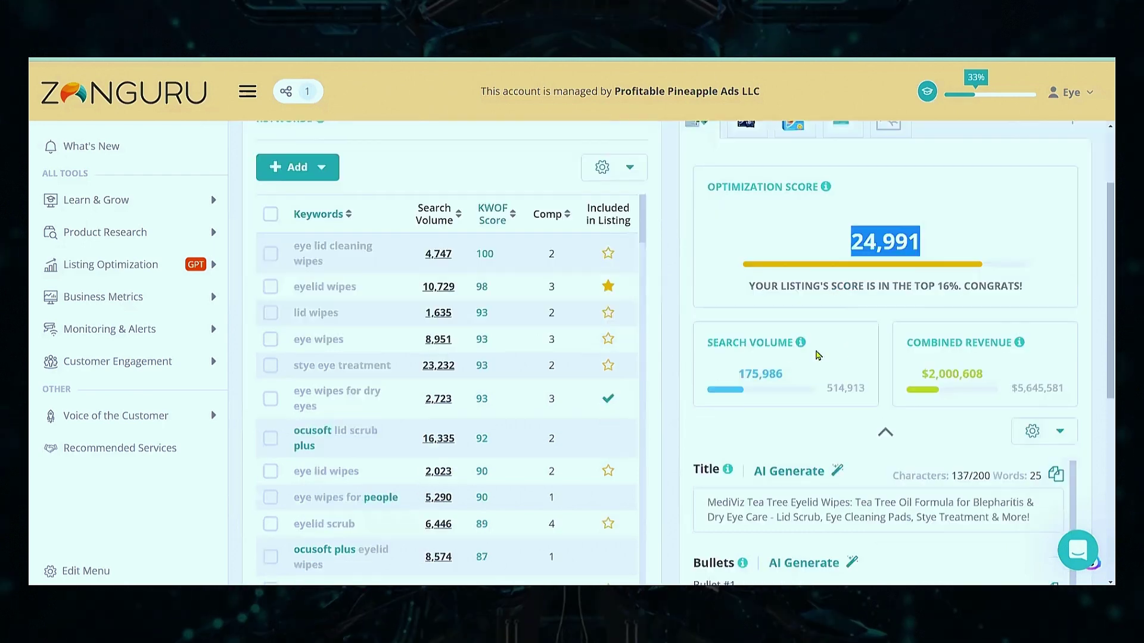
scroll(817, 355, down, 2)
scroll(417, 324, up, 3)
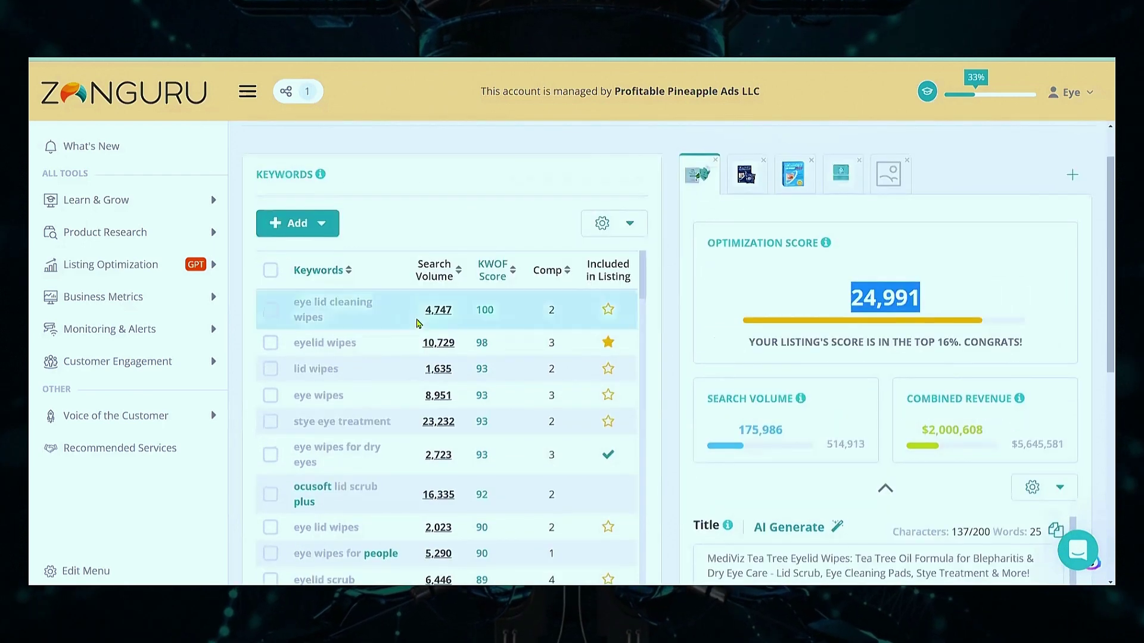
scroll(477, 286, down, 2)
scroll(653, 283, up, 1)
scroll(657, 321, down, 3)
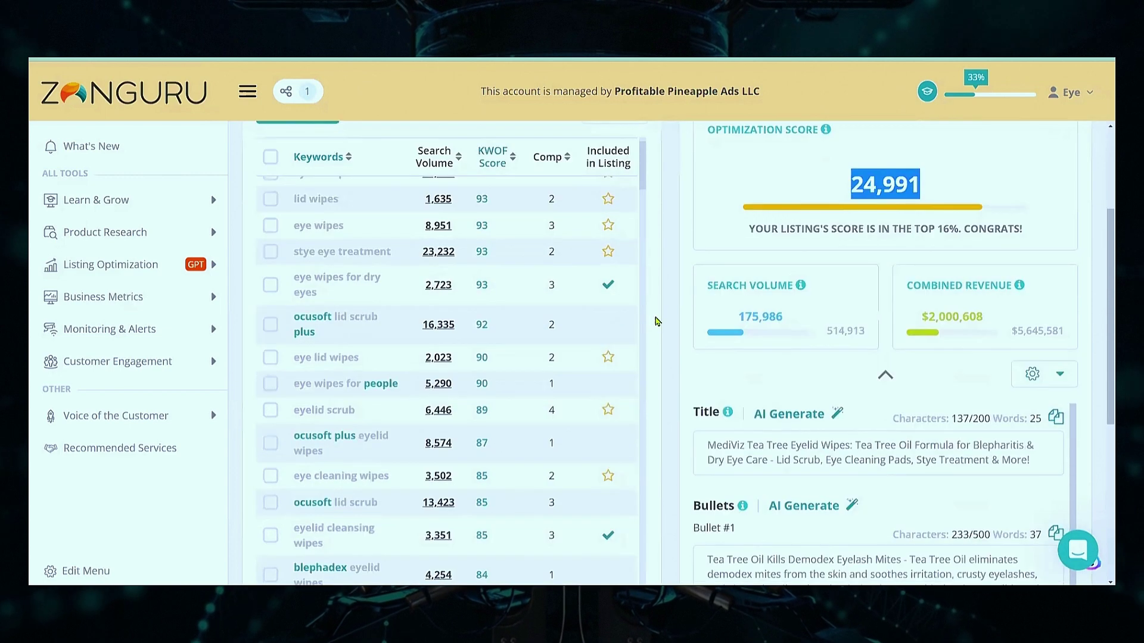
scroll(578, 376, up, 2)
scroll(417, 165, up, 3)
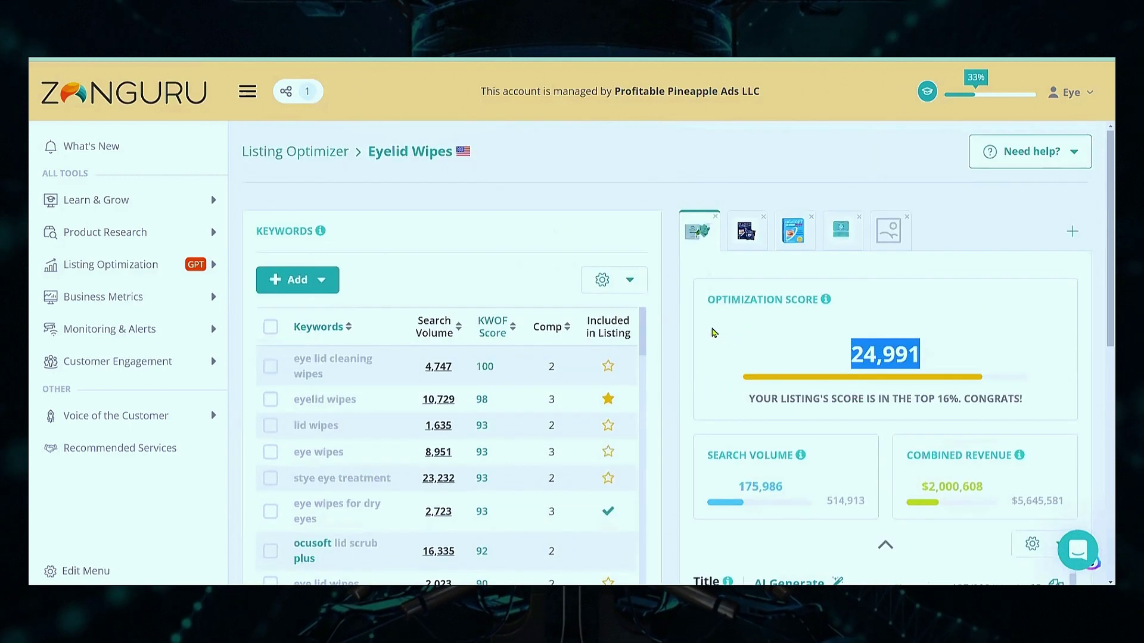
Sort the keyword table by descending search volume and check which high-volume keywords the MediViz listing includes.
scroll(694, 285, down, 2)
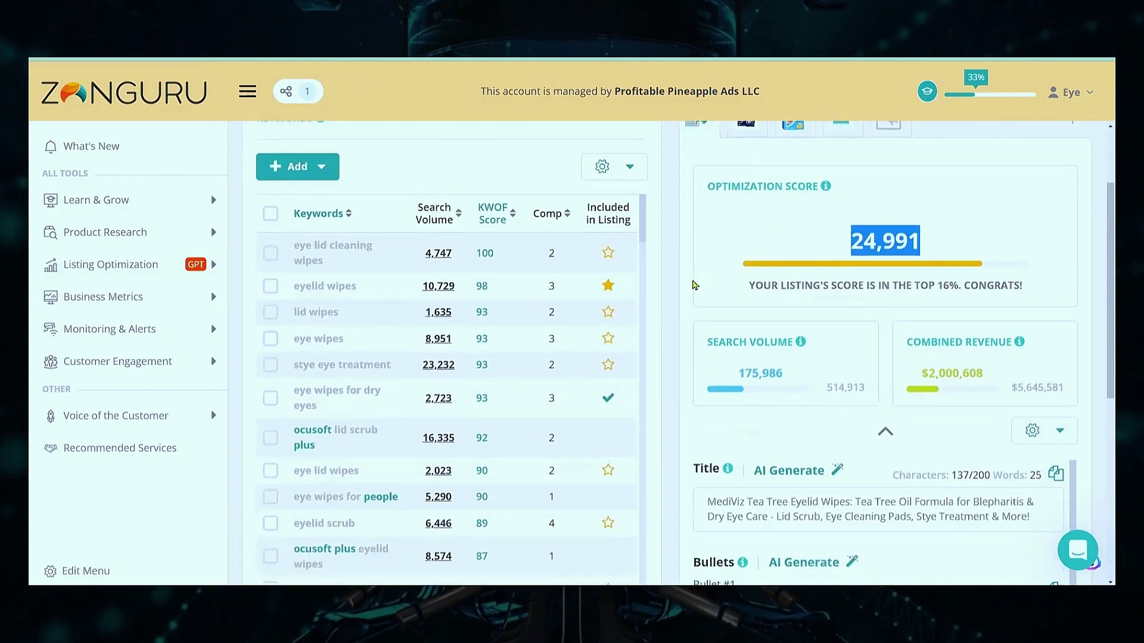
click(437, 210)
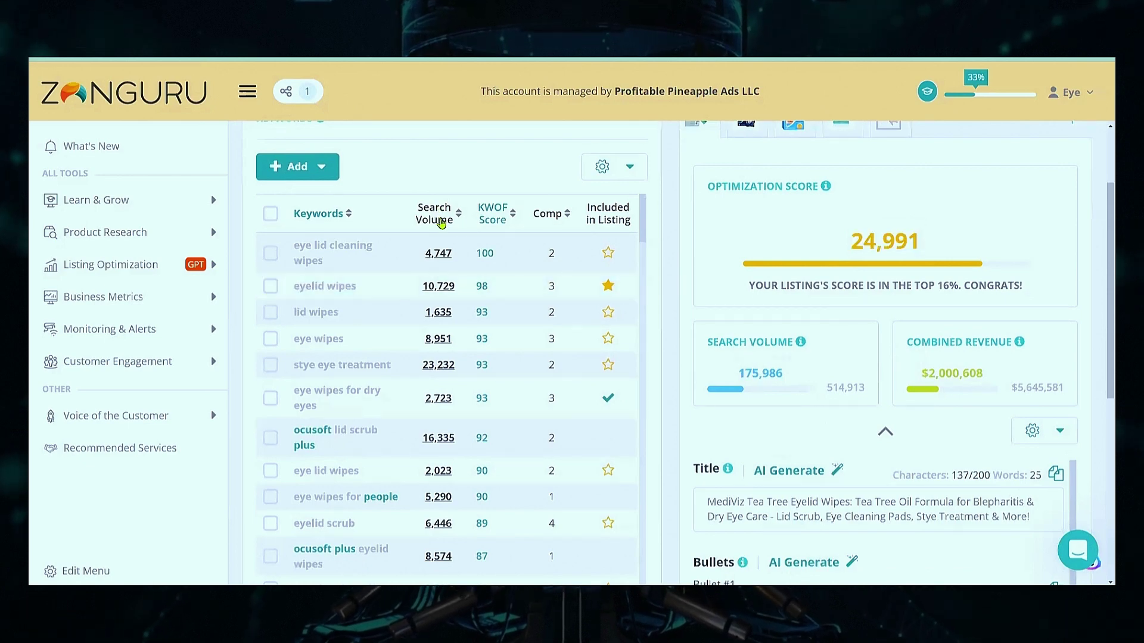
click(440, 214)
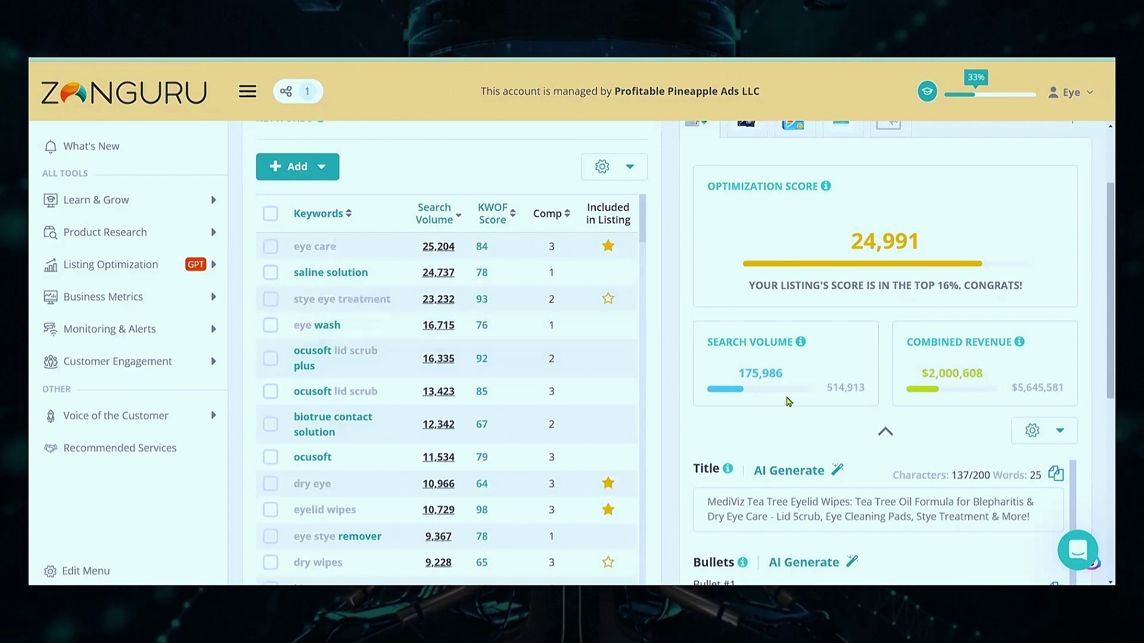
scroll(358, 310, down, 2)
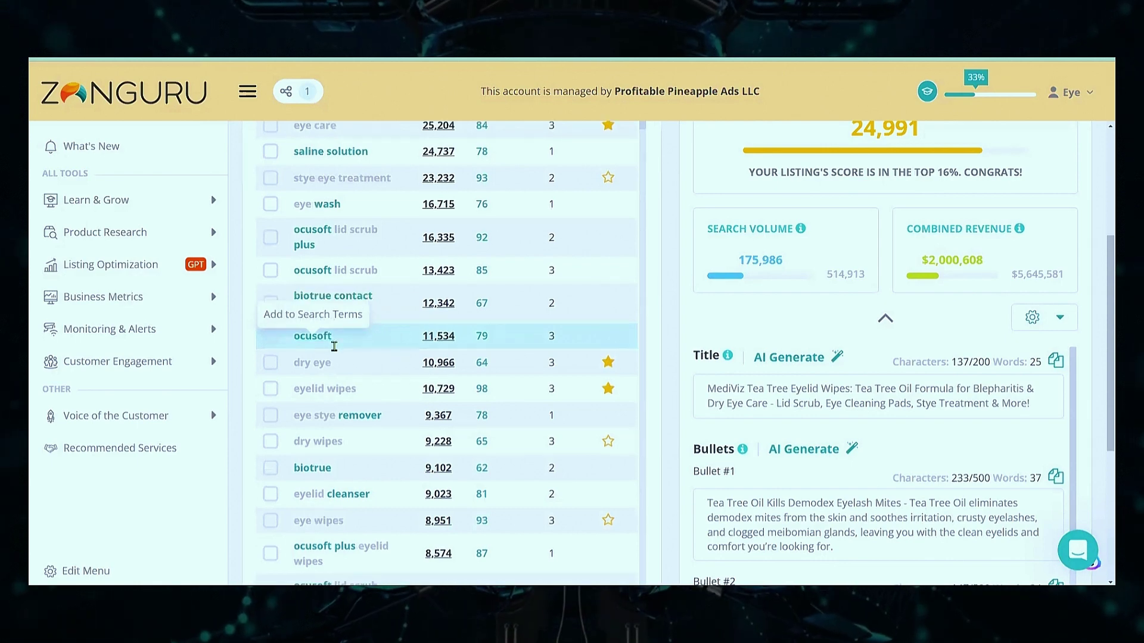
scroll(330, 319, down, 2)
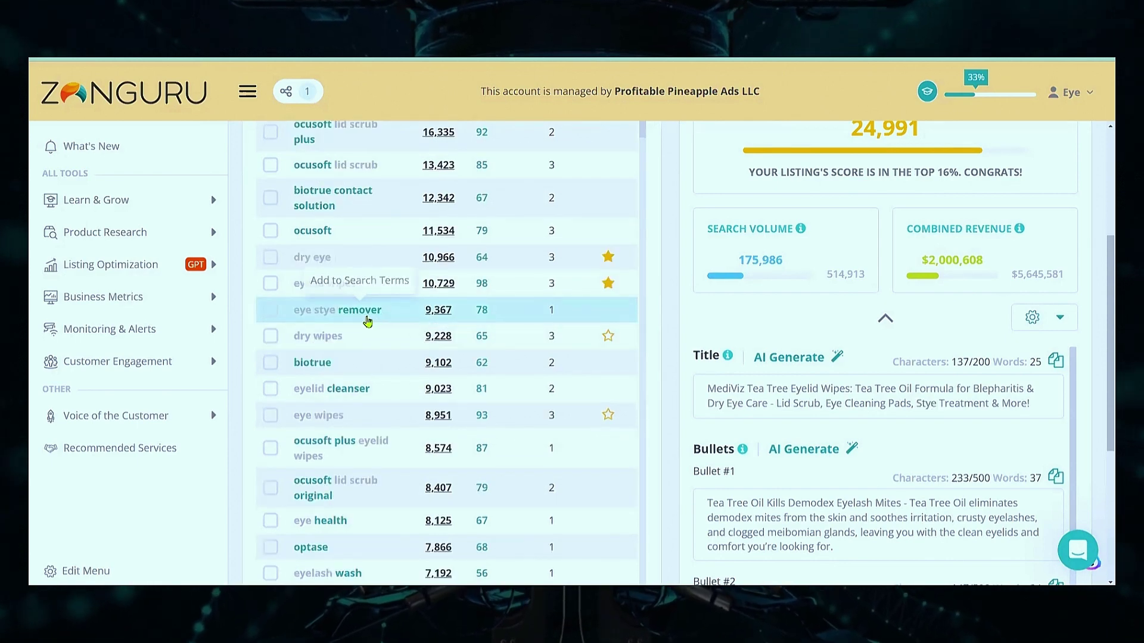
scroll(738, 378, down, 1)
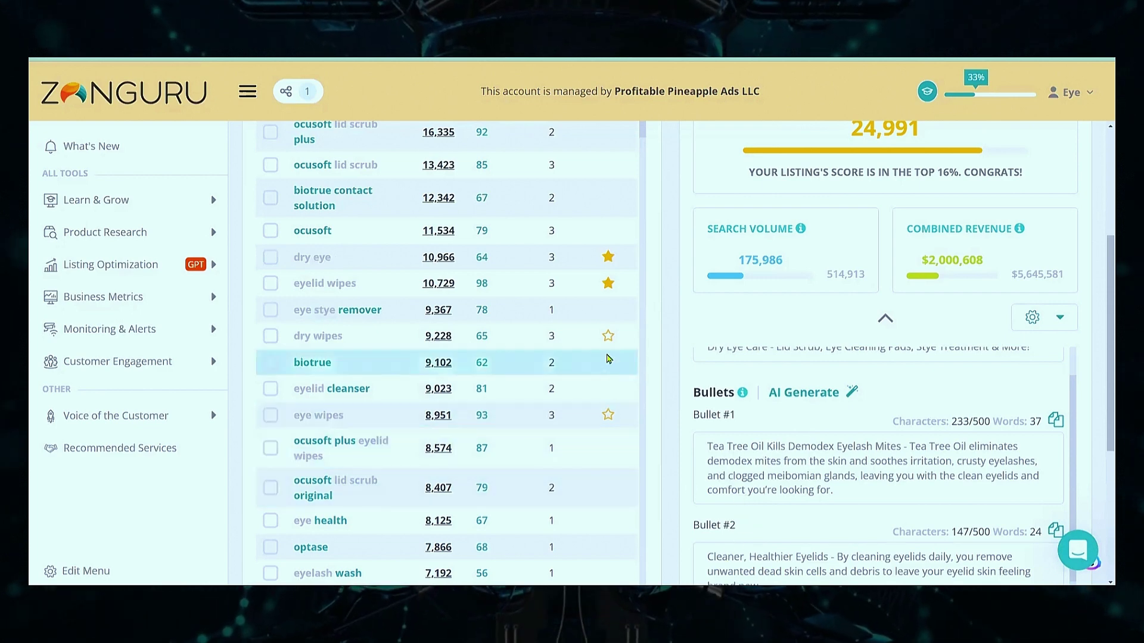
scroll(604, 360, up, 2)
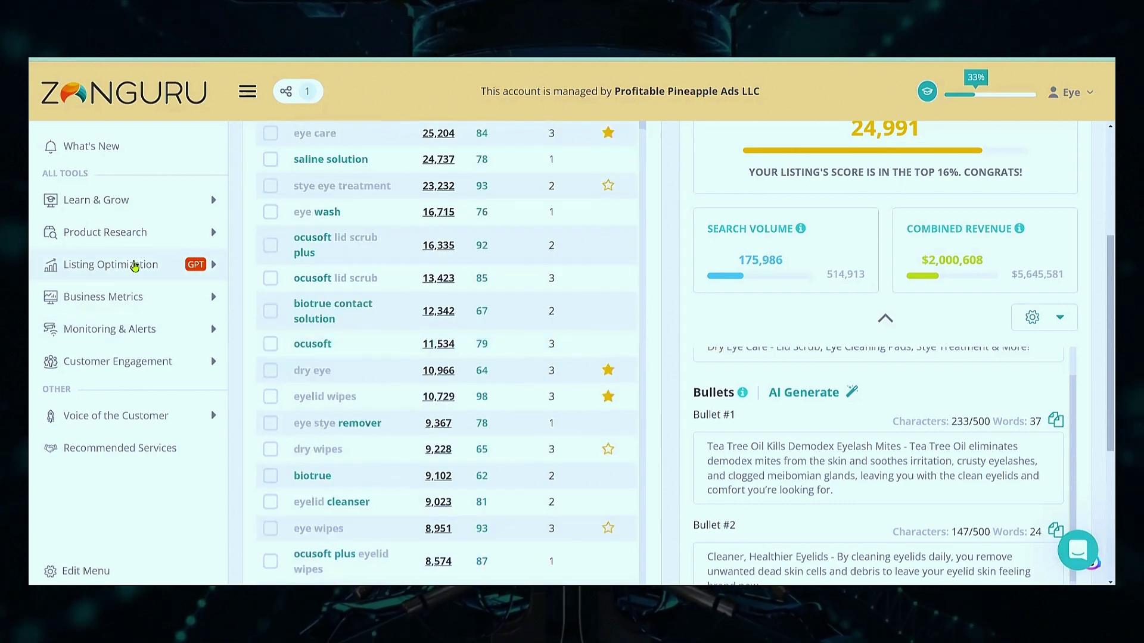
scroll(717, 369, up, 4)
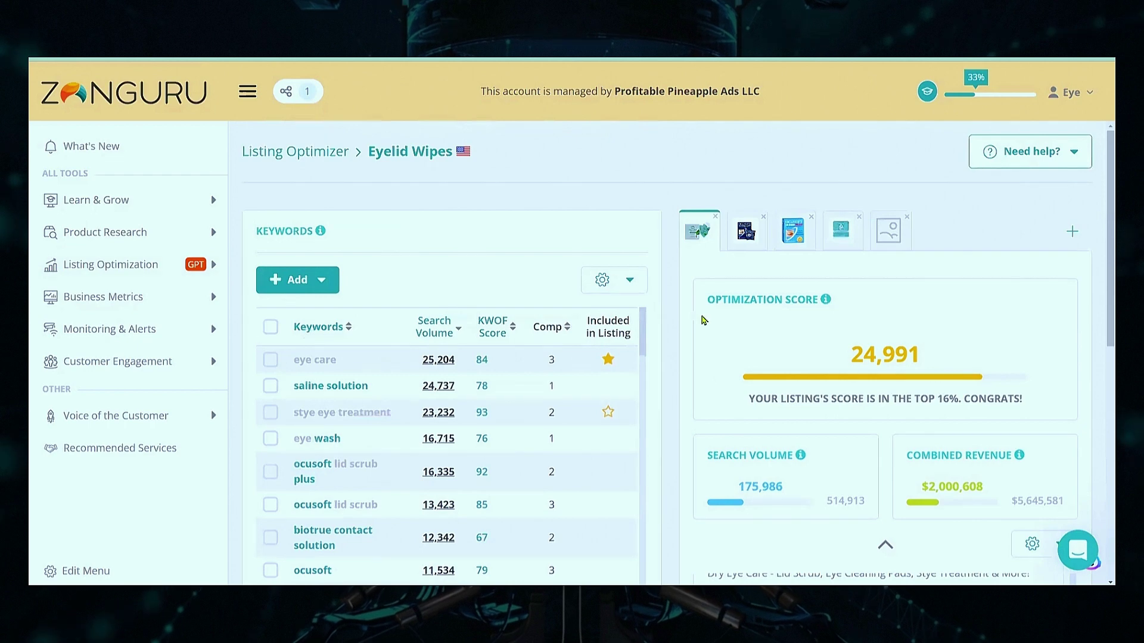
Show the actions available for the MediViz listing, including Publish on Amazon.
mouse_move(695, 222)
scroll(695, 411, down, 2)
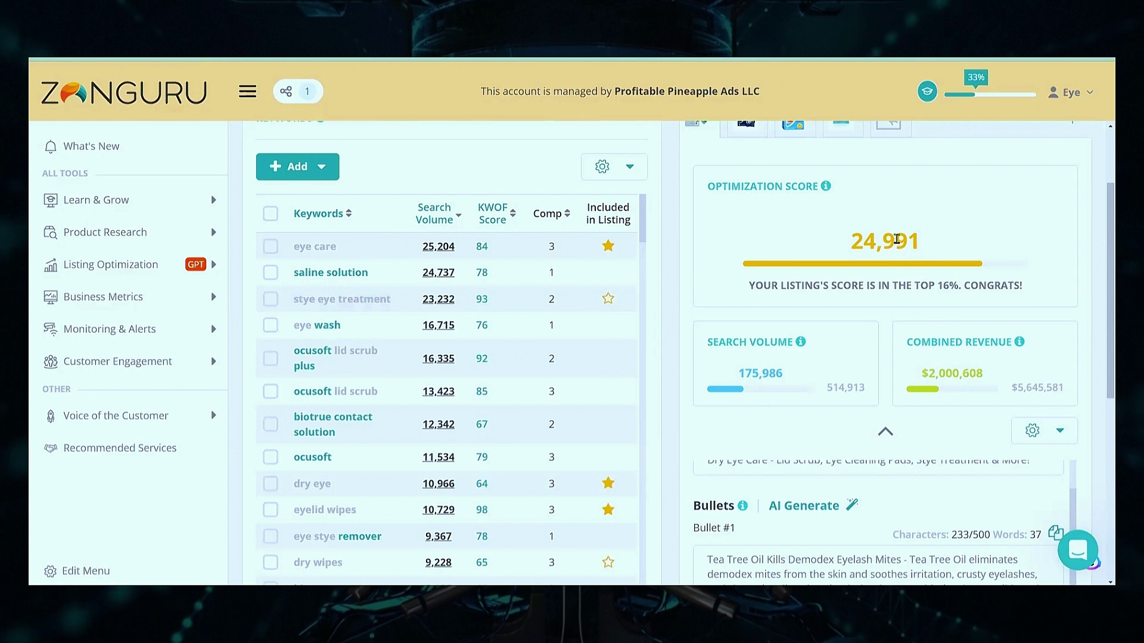
scroll(710, 391, down, 2)
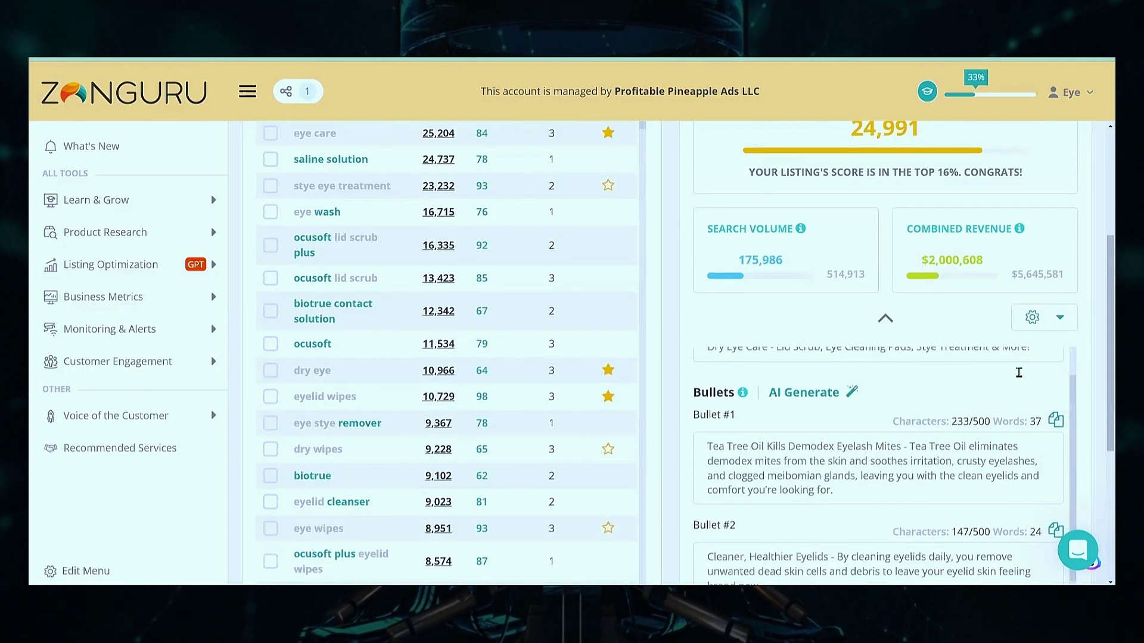
click(1052, 324)
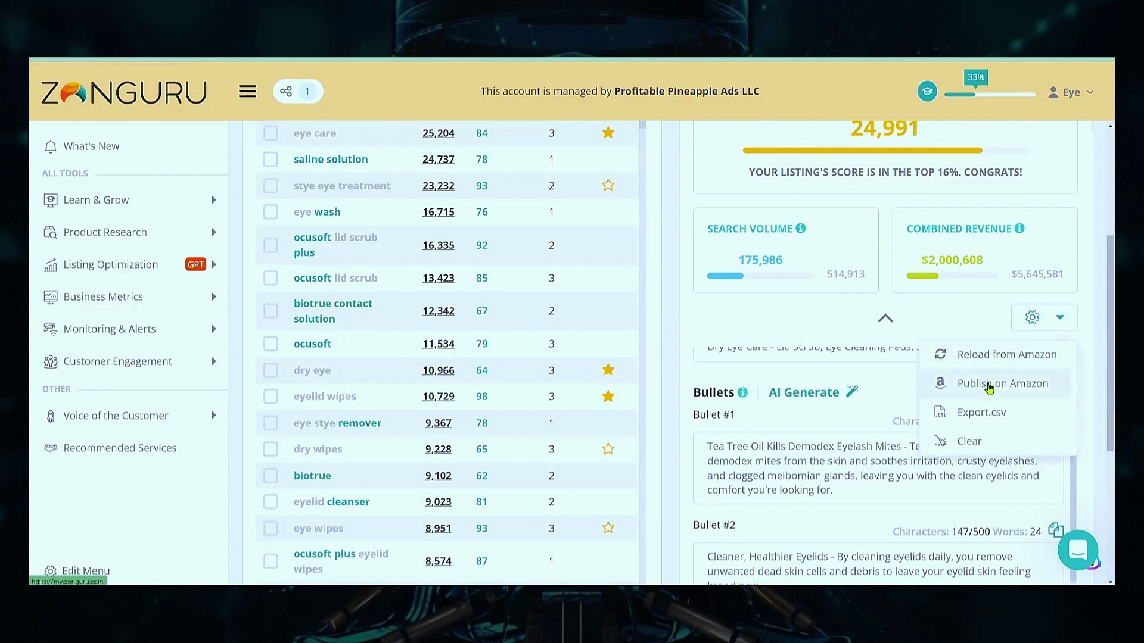